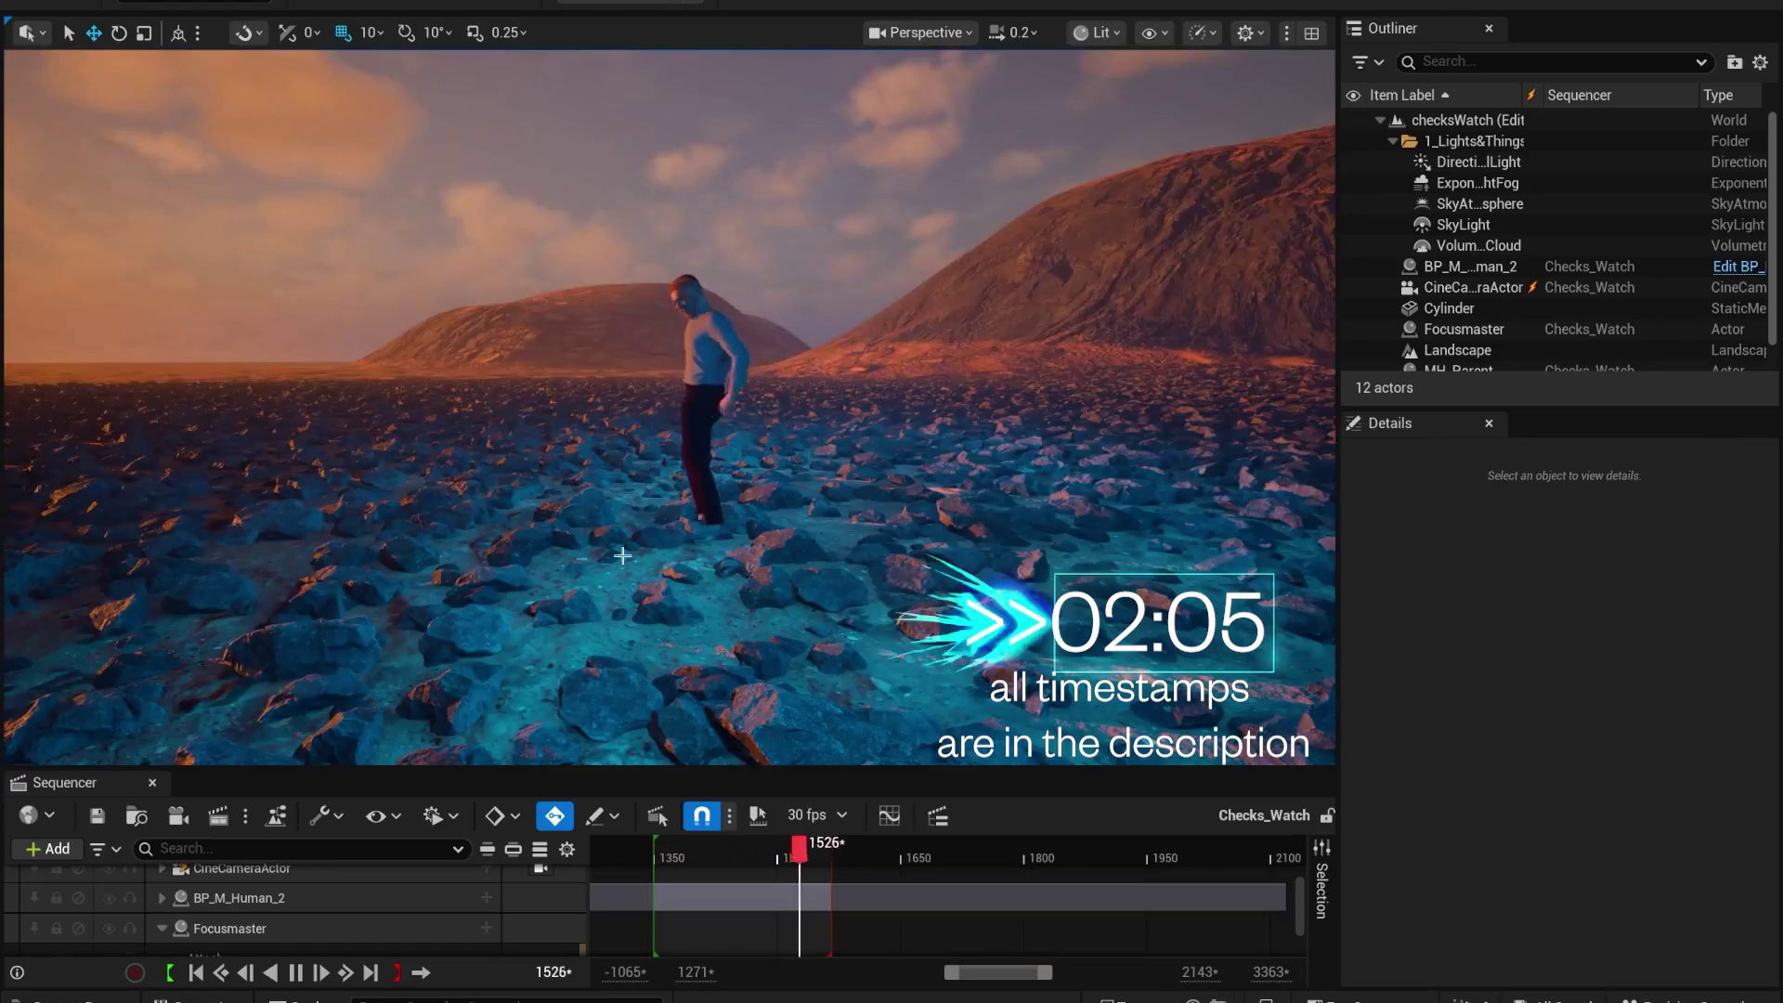
Step: Apply the Unreal Engine 5.6.0 install options with MetaHuman Creator Core Data kept checked
left_click(616, 557)
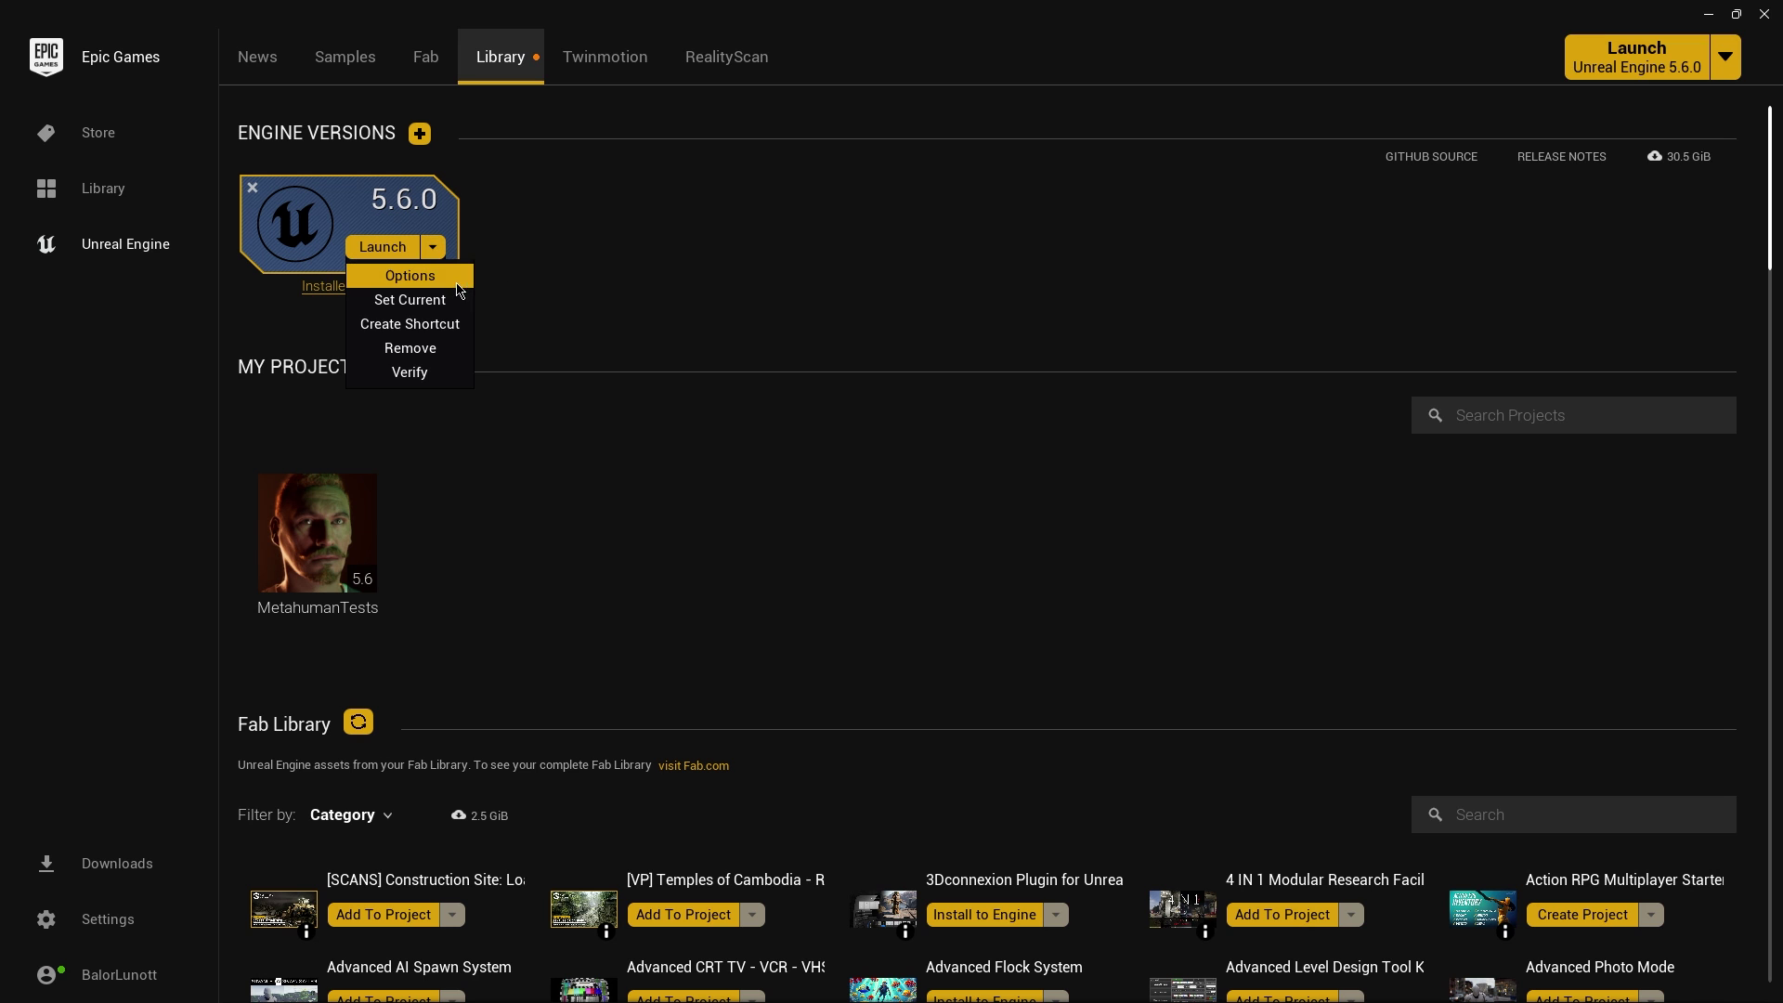
left_click(452, 285)
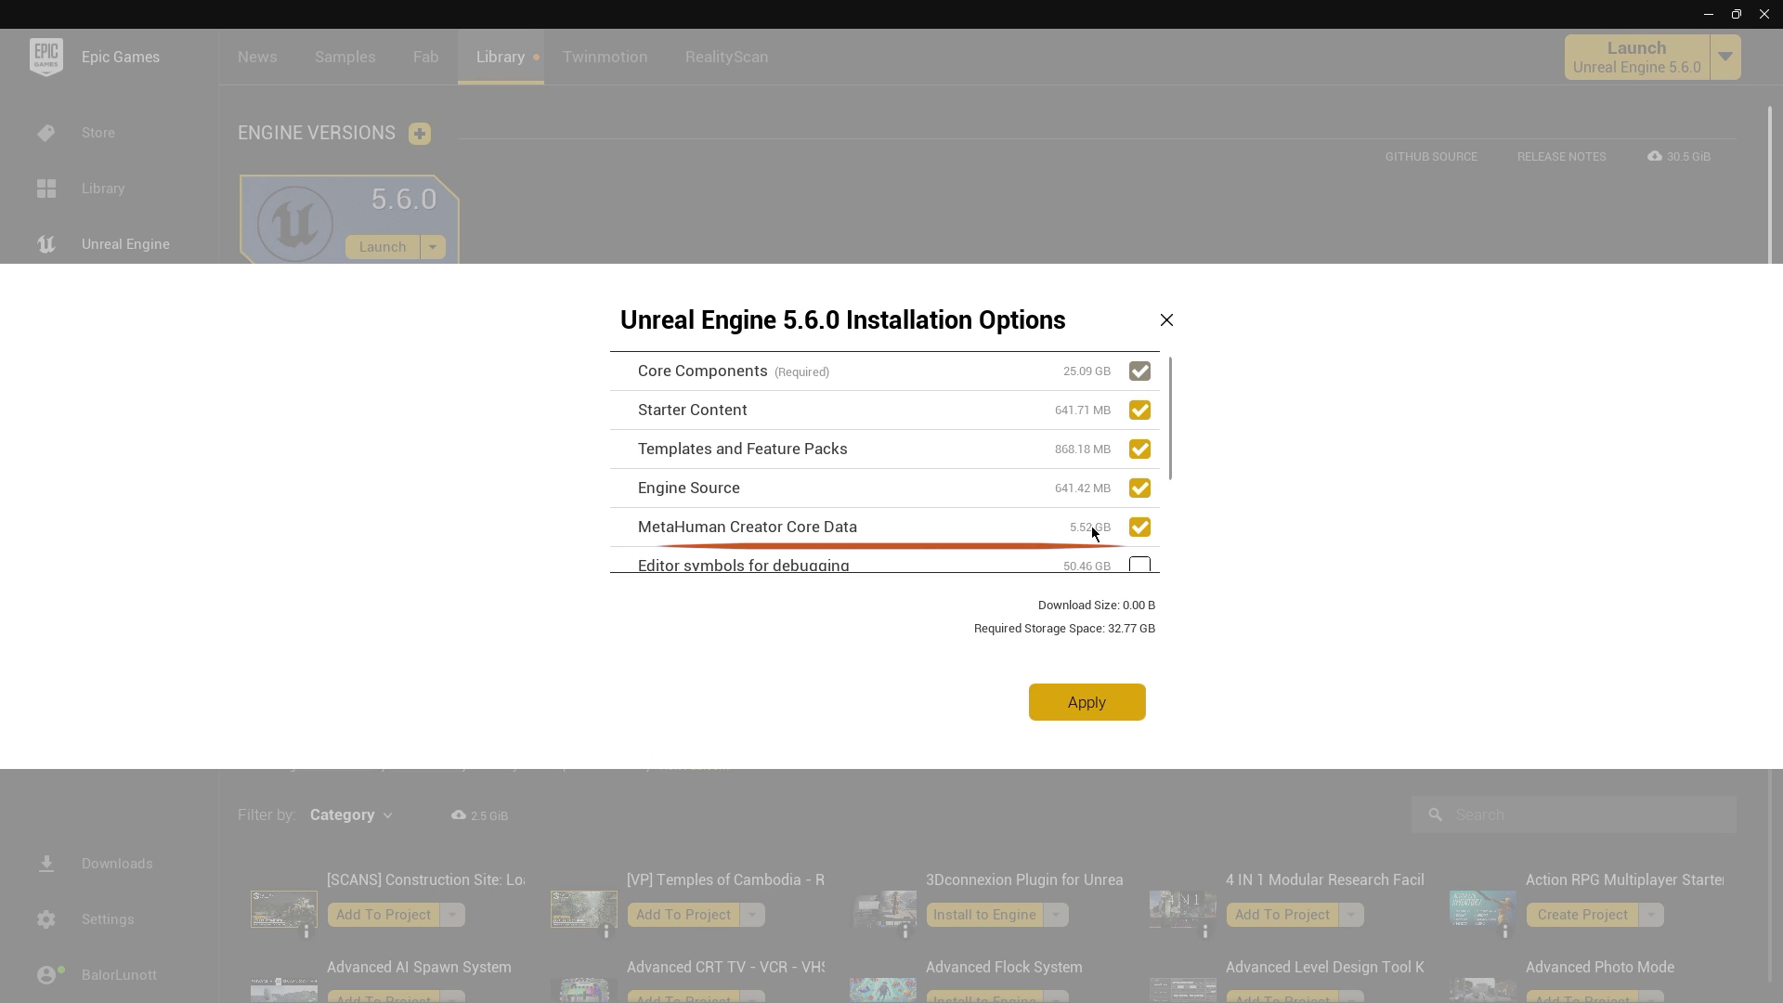
left_click(1083, 706)
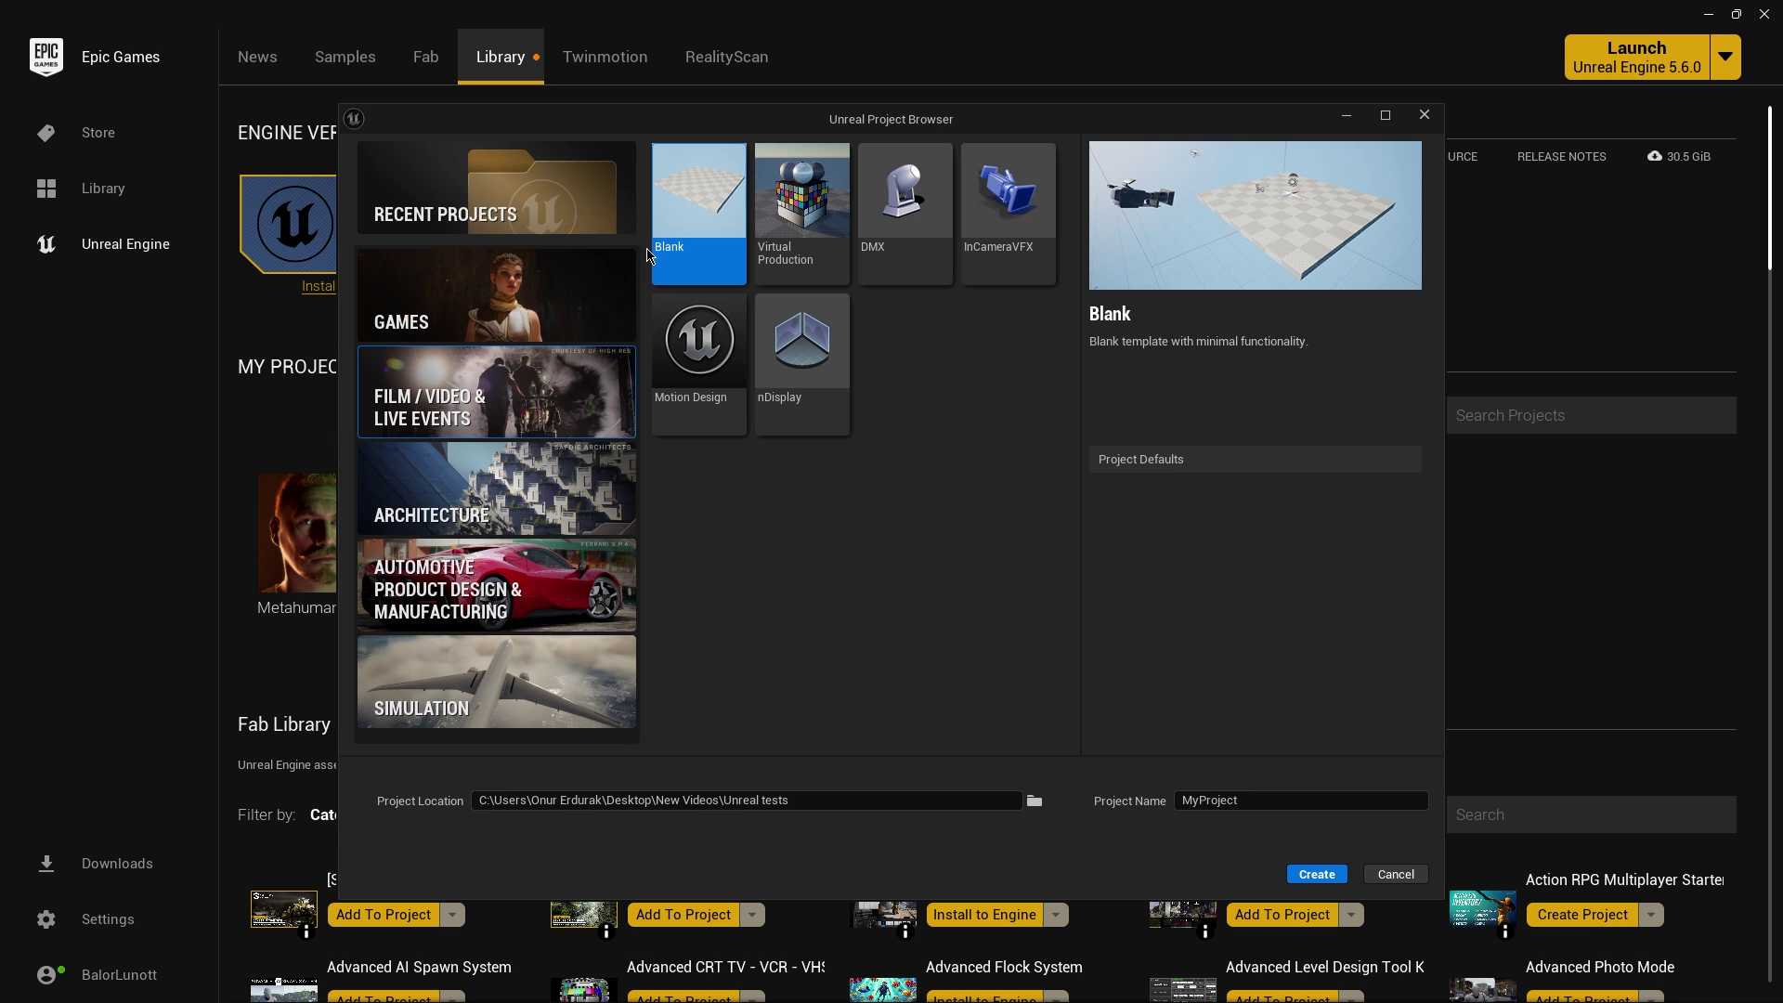
Step: Create a new Blank project named MetahumanLive
type("MetahumanLive")
left_click(1317, 874)
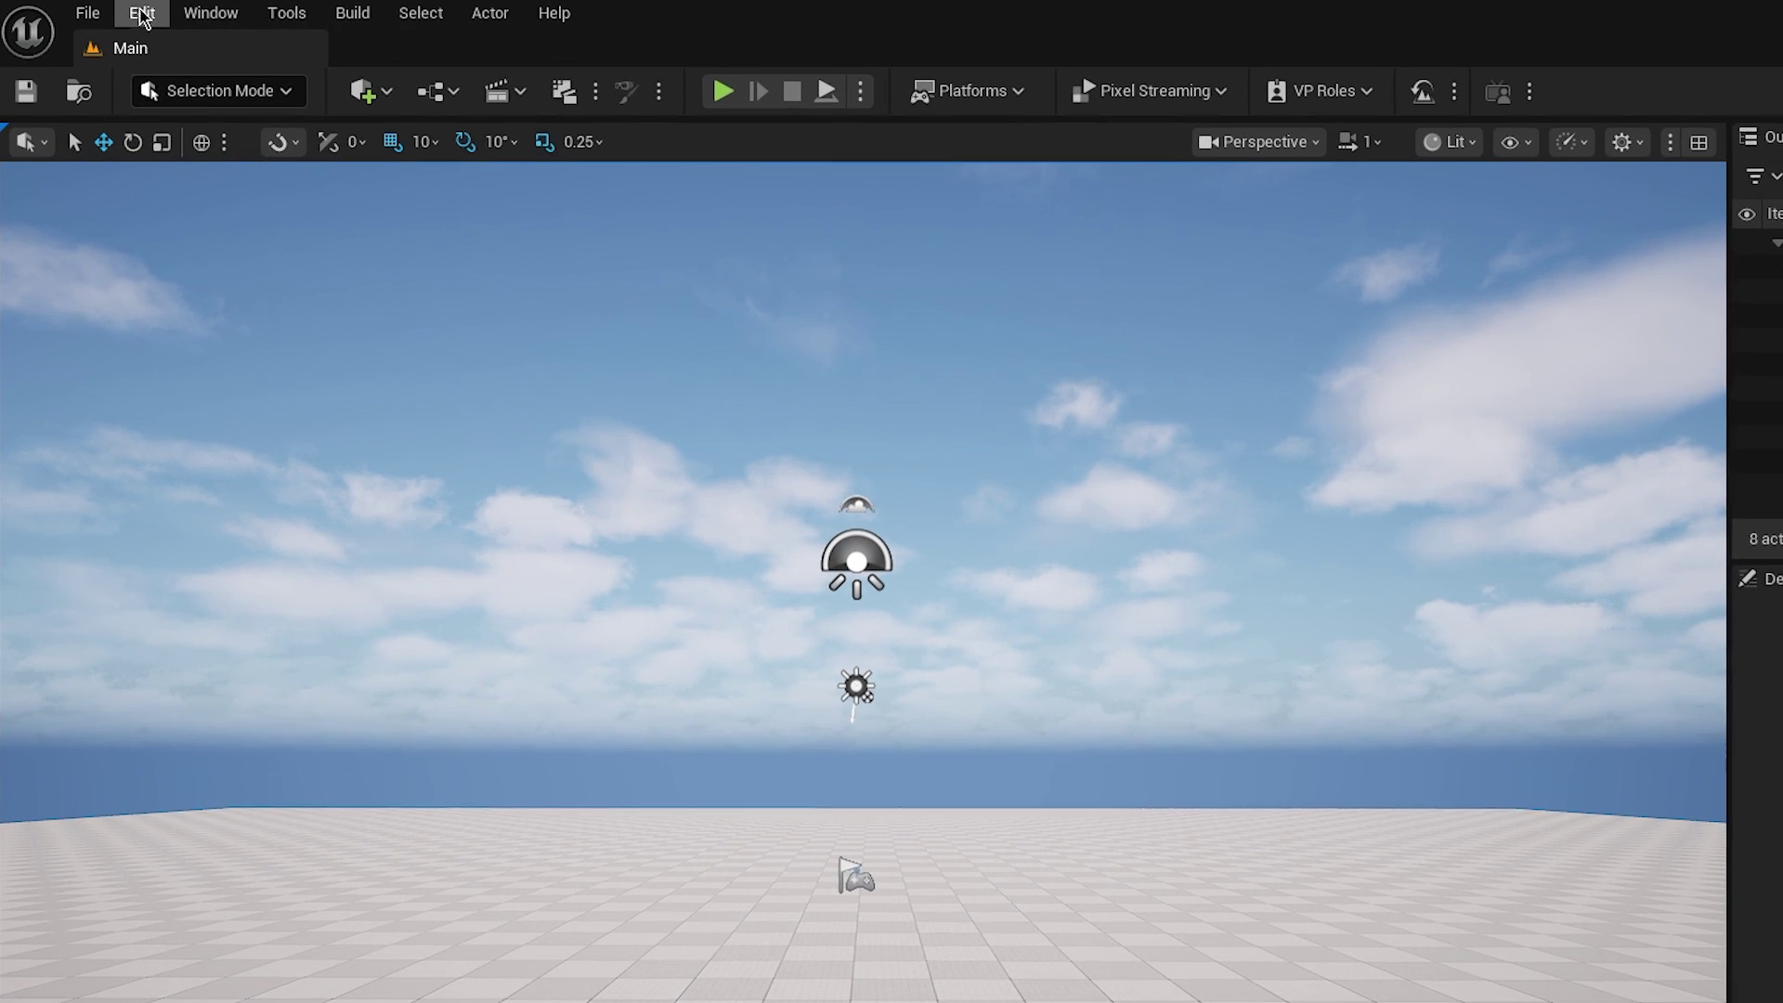
left_click(113, 10)
left_click(180, 317)
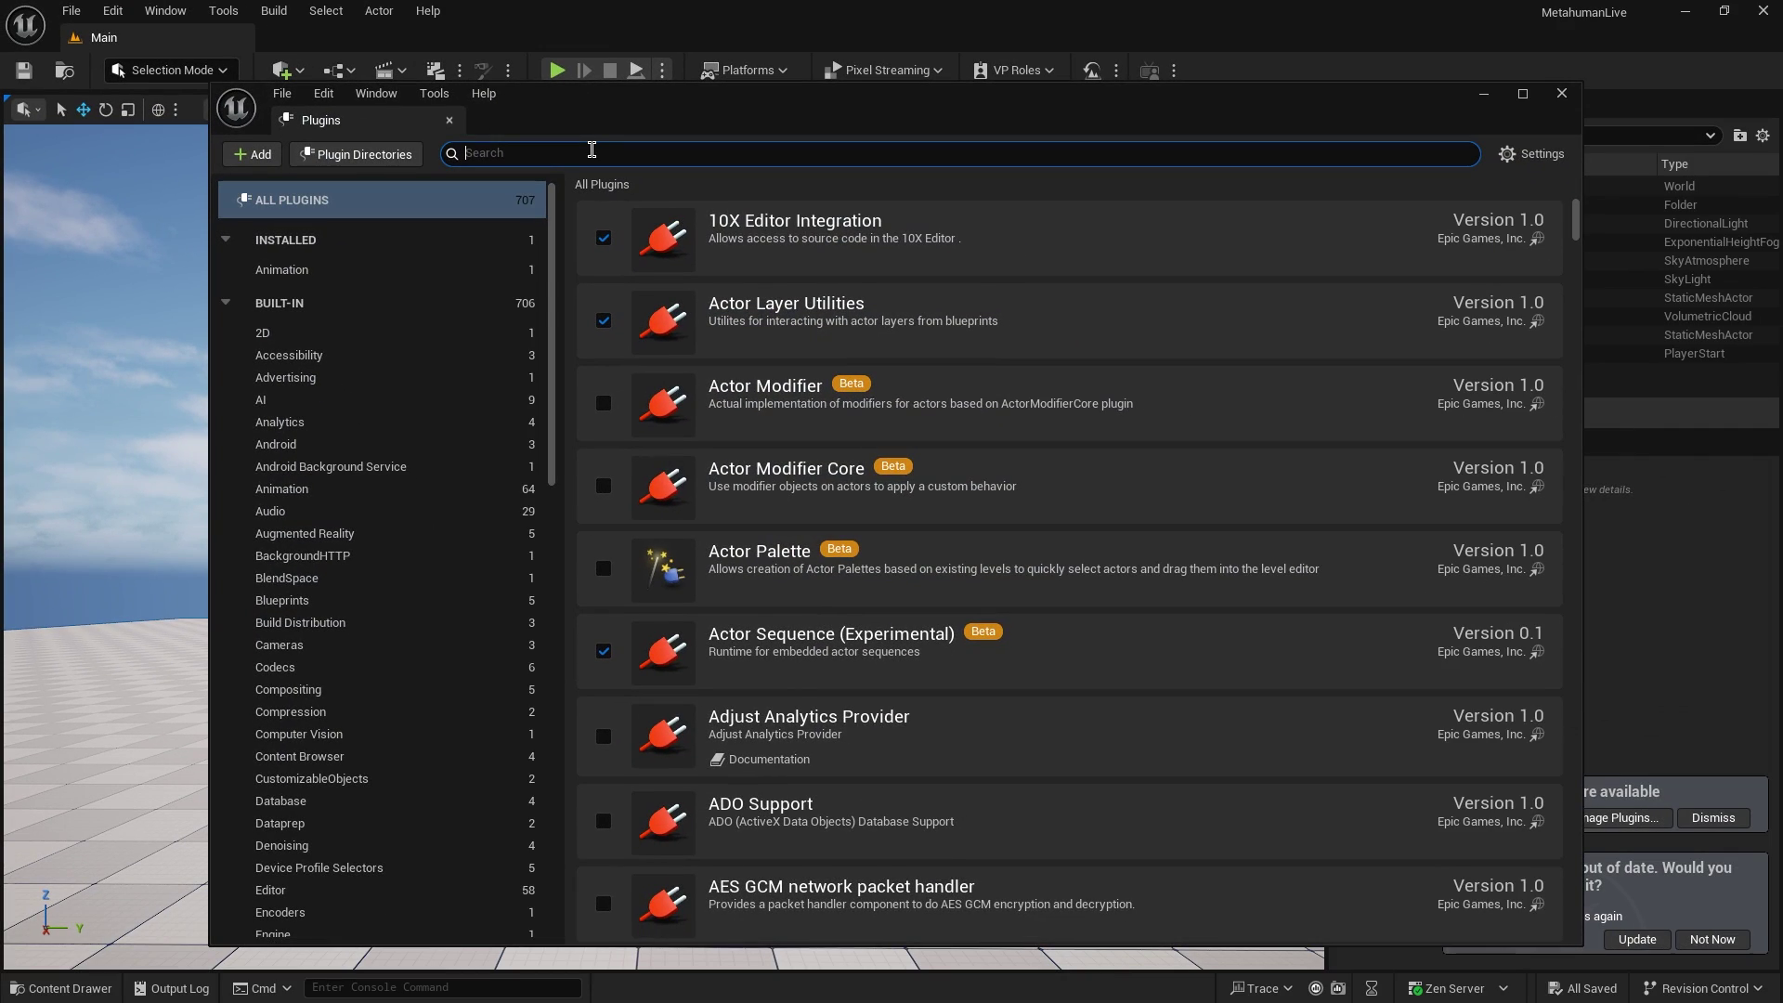
Step: Enable the MetaHuman Animator, Calibration Processing, Core Tech, Creator and Live Link plugins, then restart
type("metahuman")
left_click(604, 238)
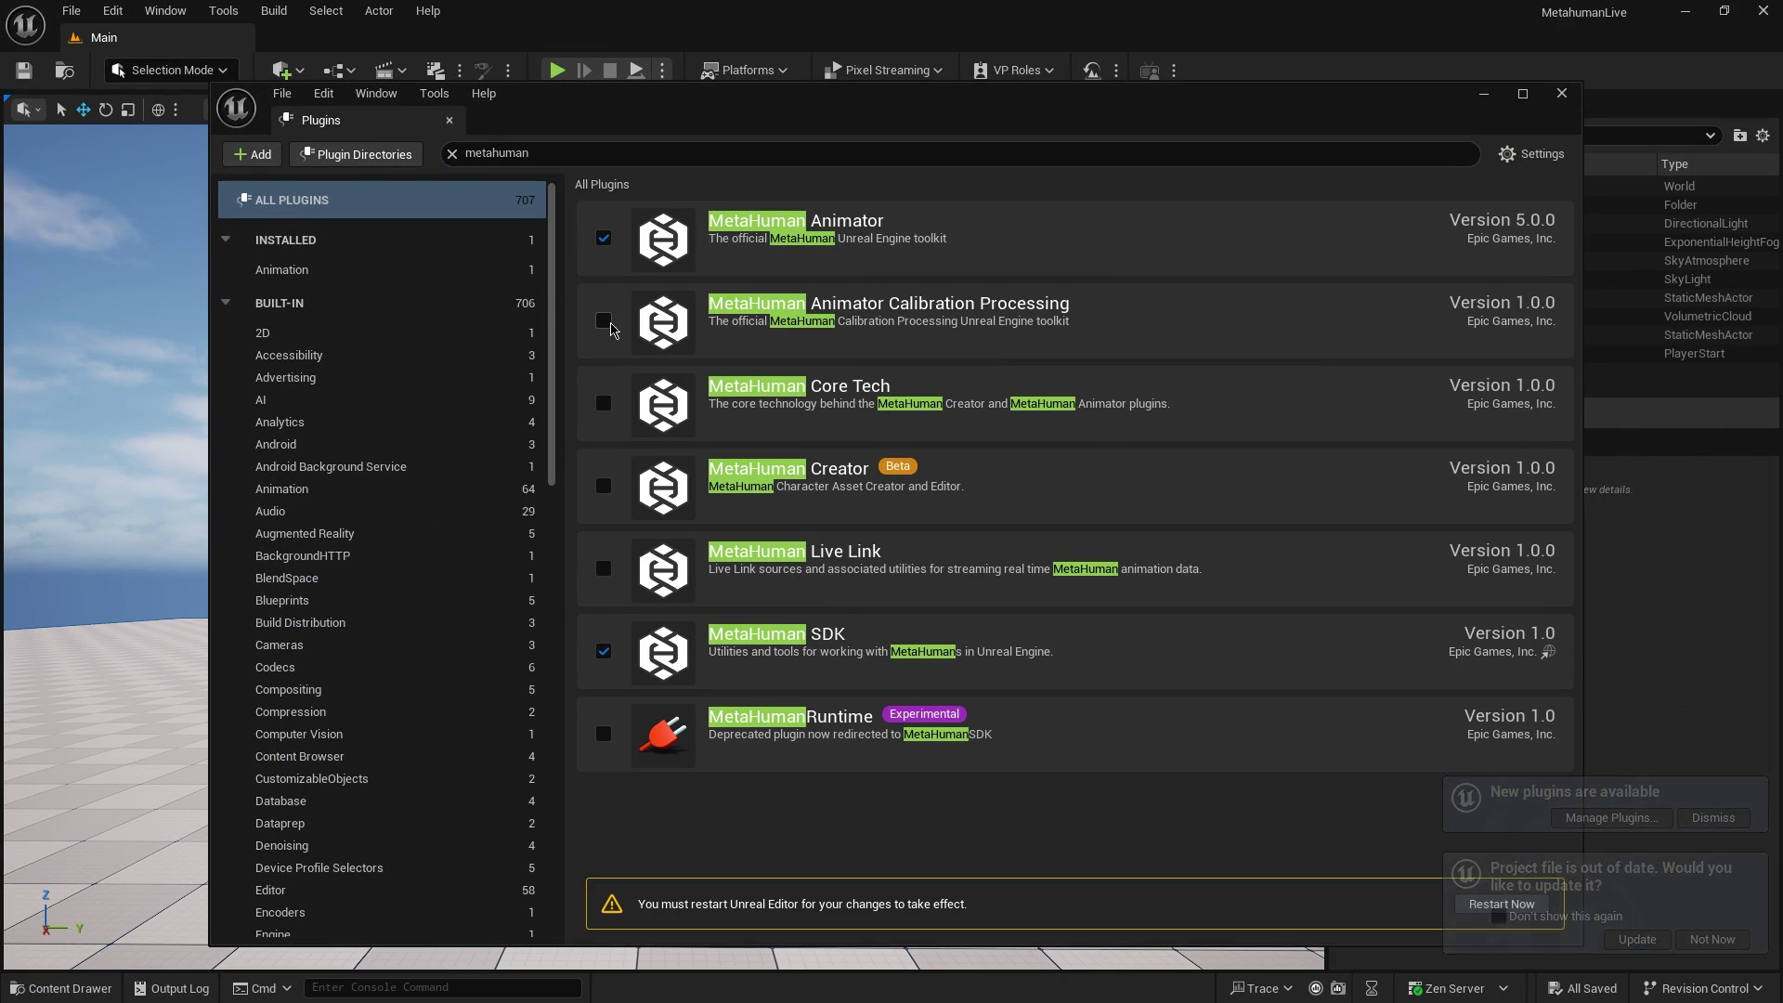
left_click(603, 320)
left_click(604, 403)
left_click(604, 486)
left_click(1014, 554)
left_click(604, 568)
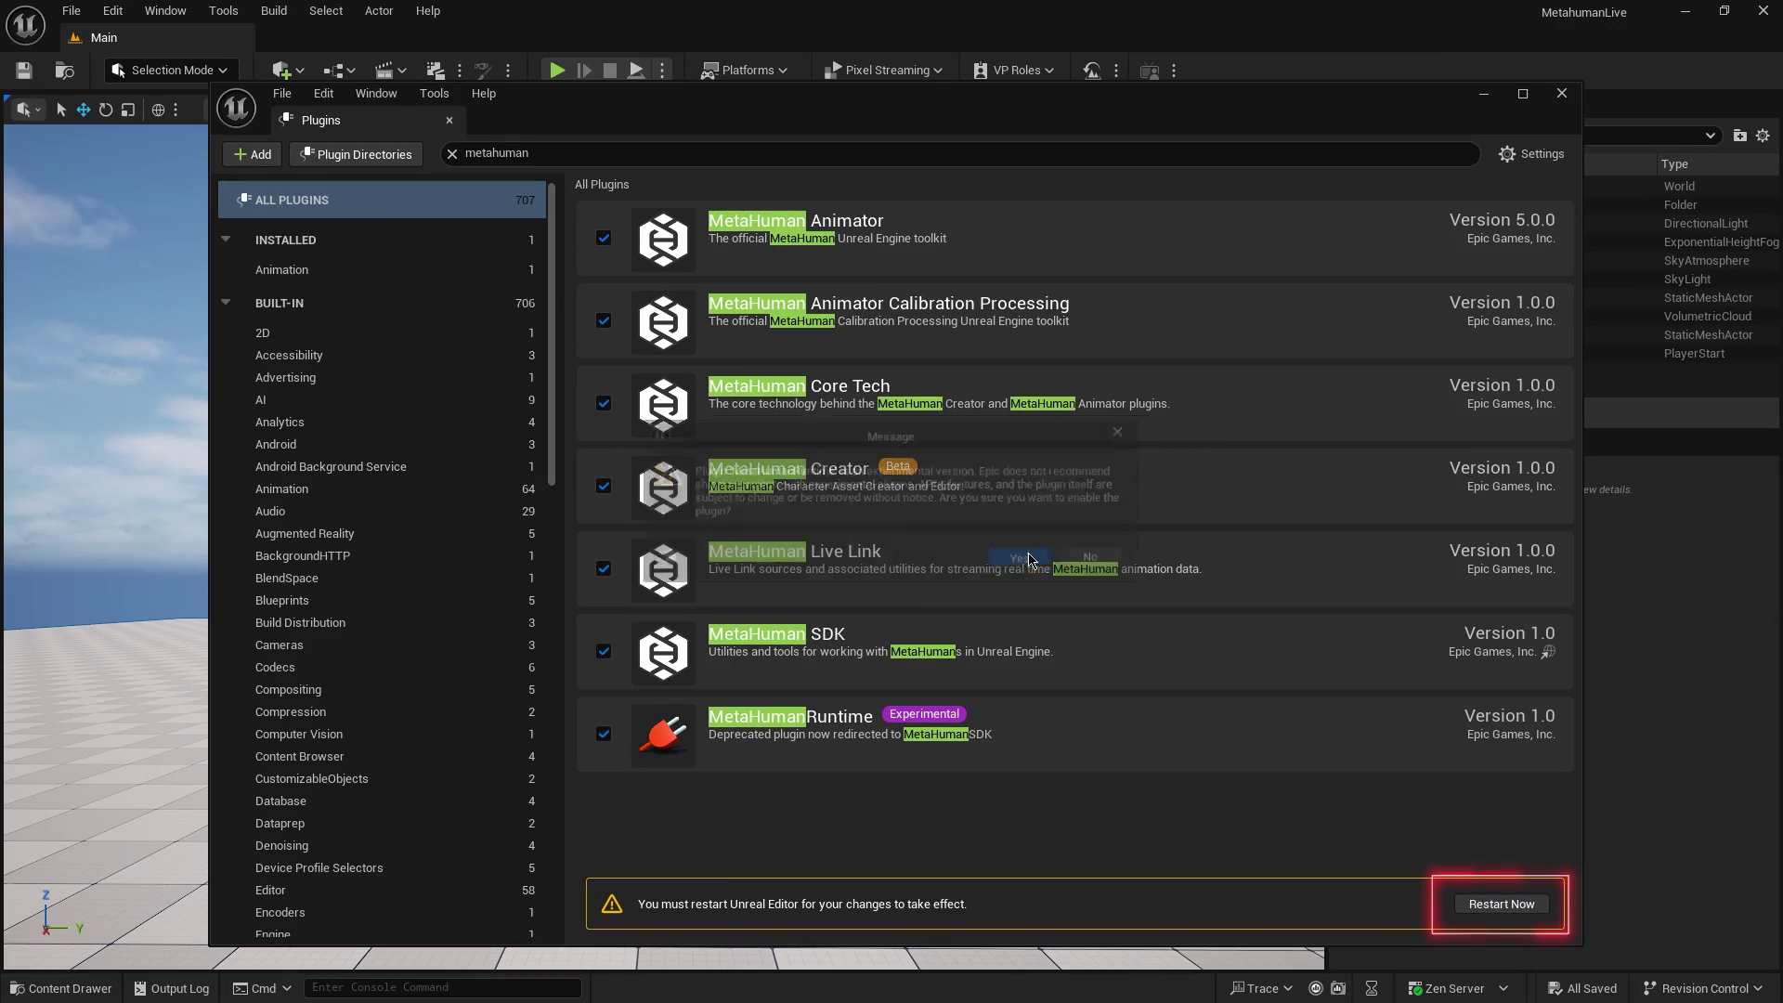
left_click(1404, 868)
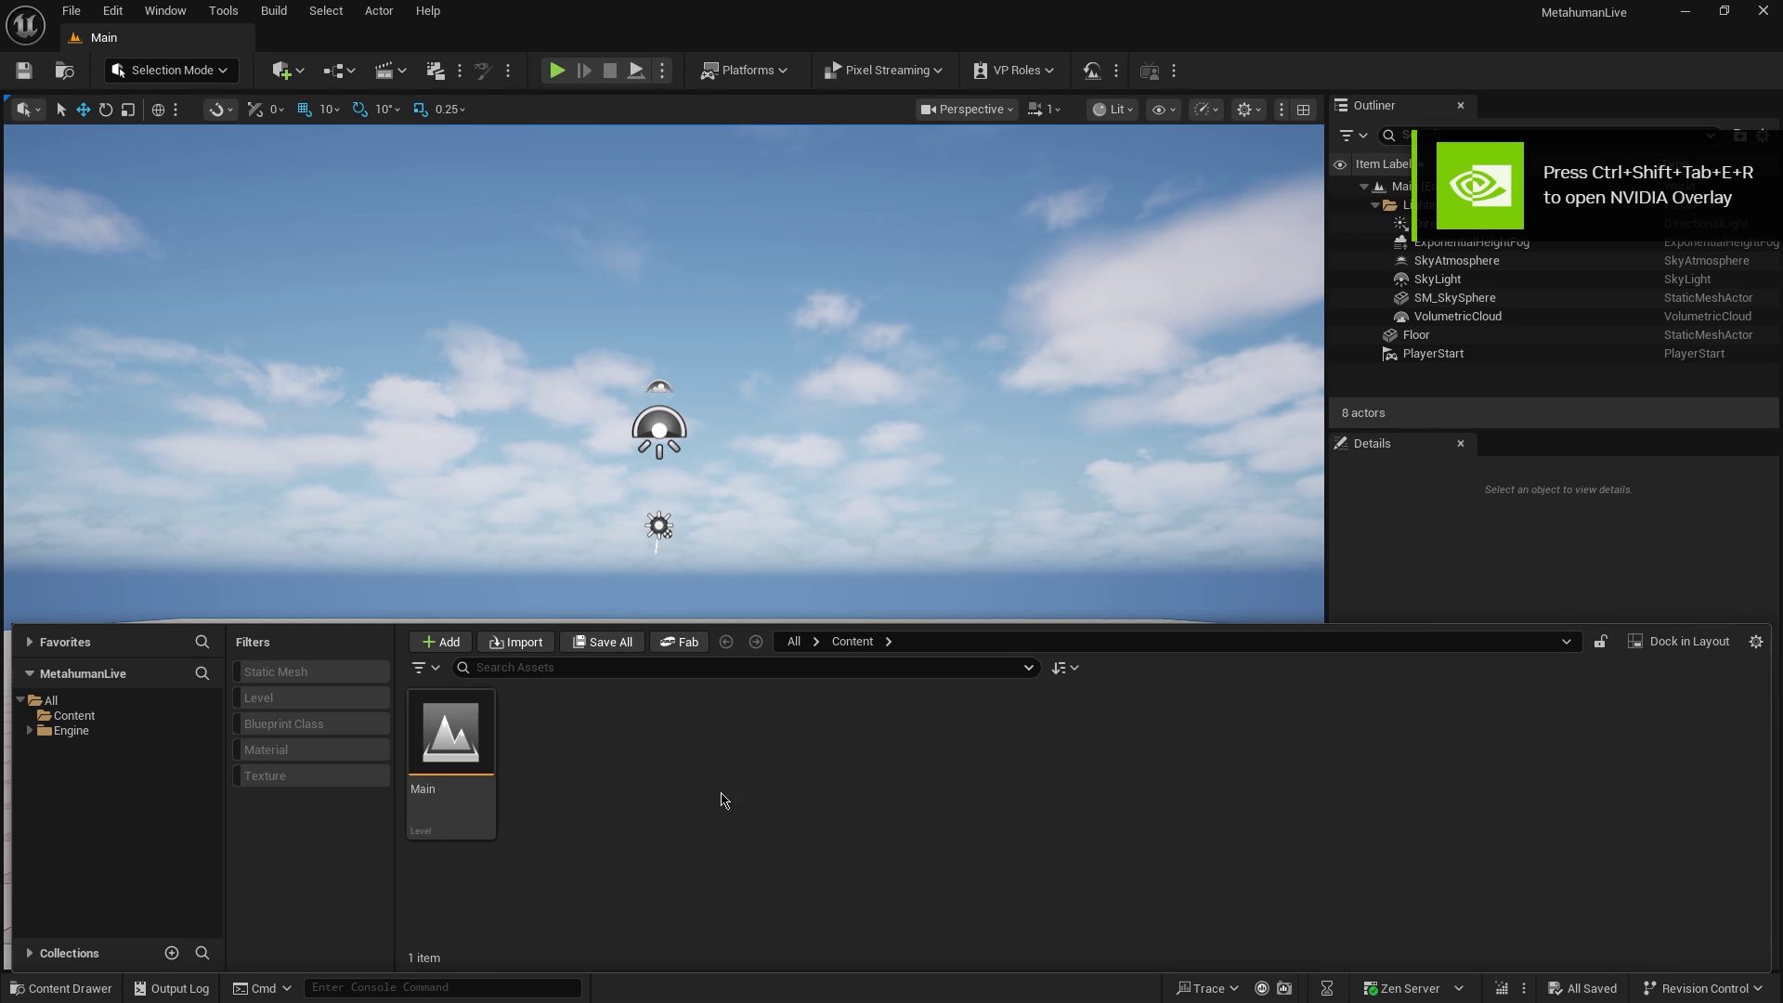
Step: Create a MetaHuman Character asset named Human_1 and apply the missing project settings
right_click(611, 761)
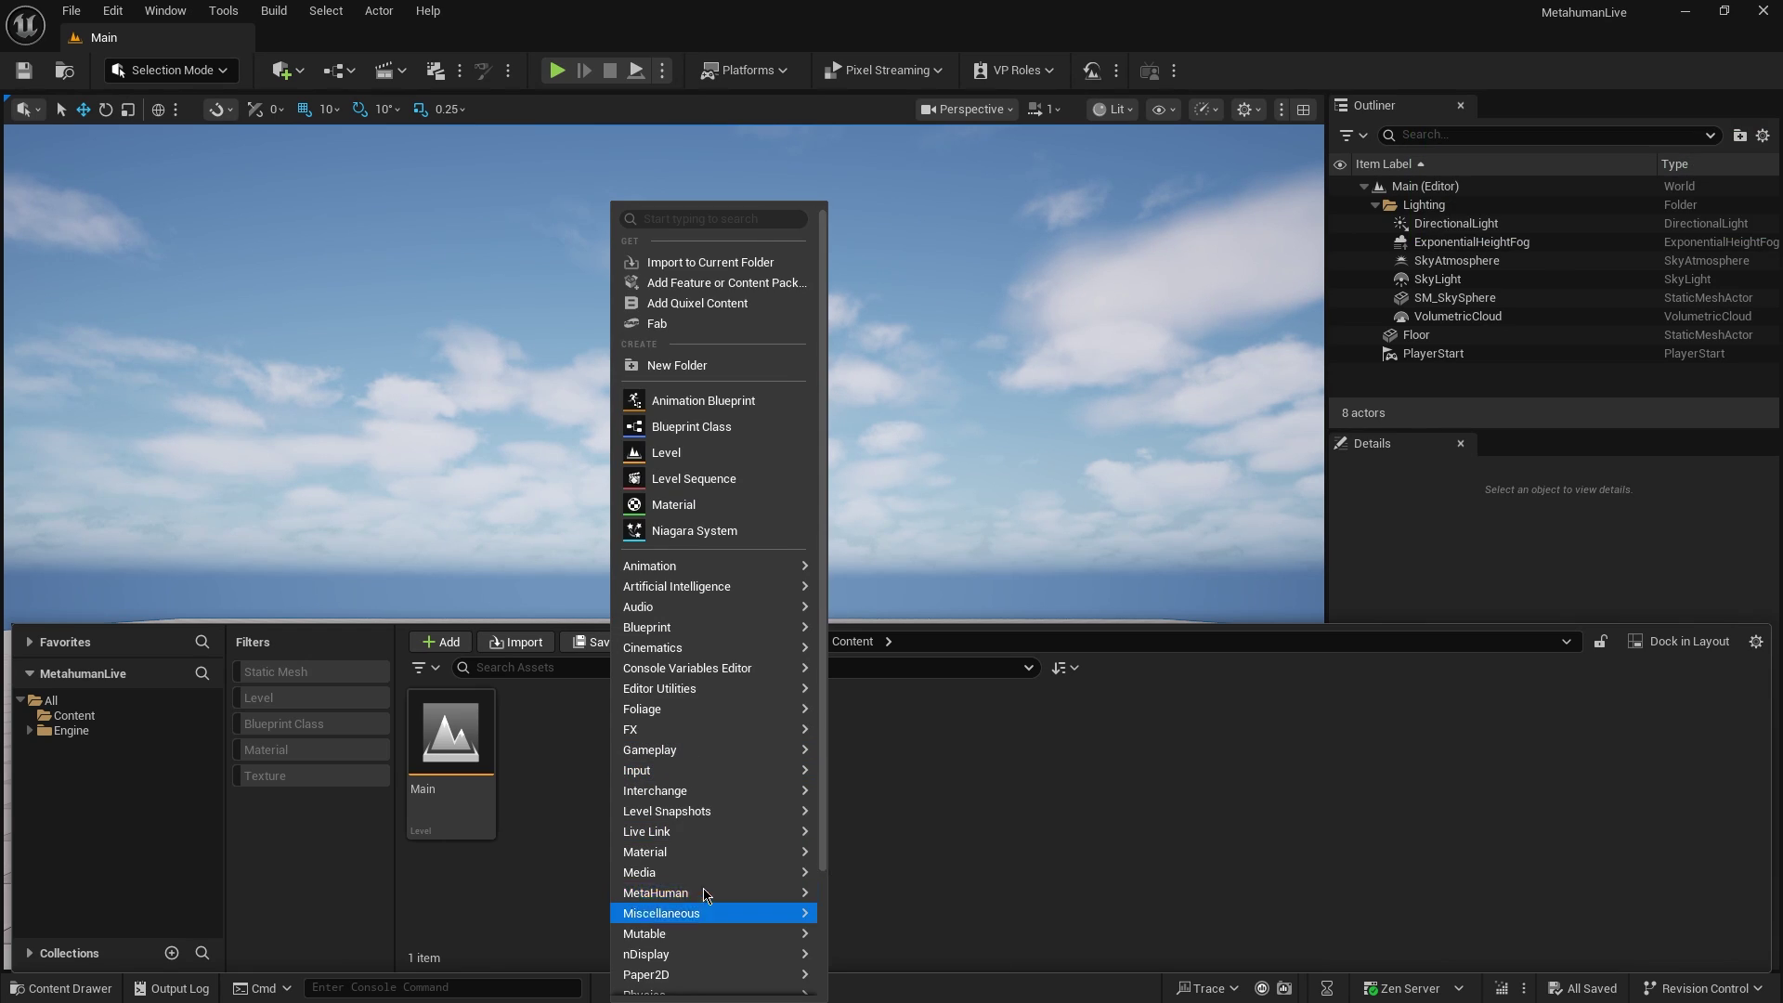
mouse_move(732, 897)
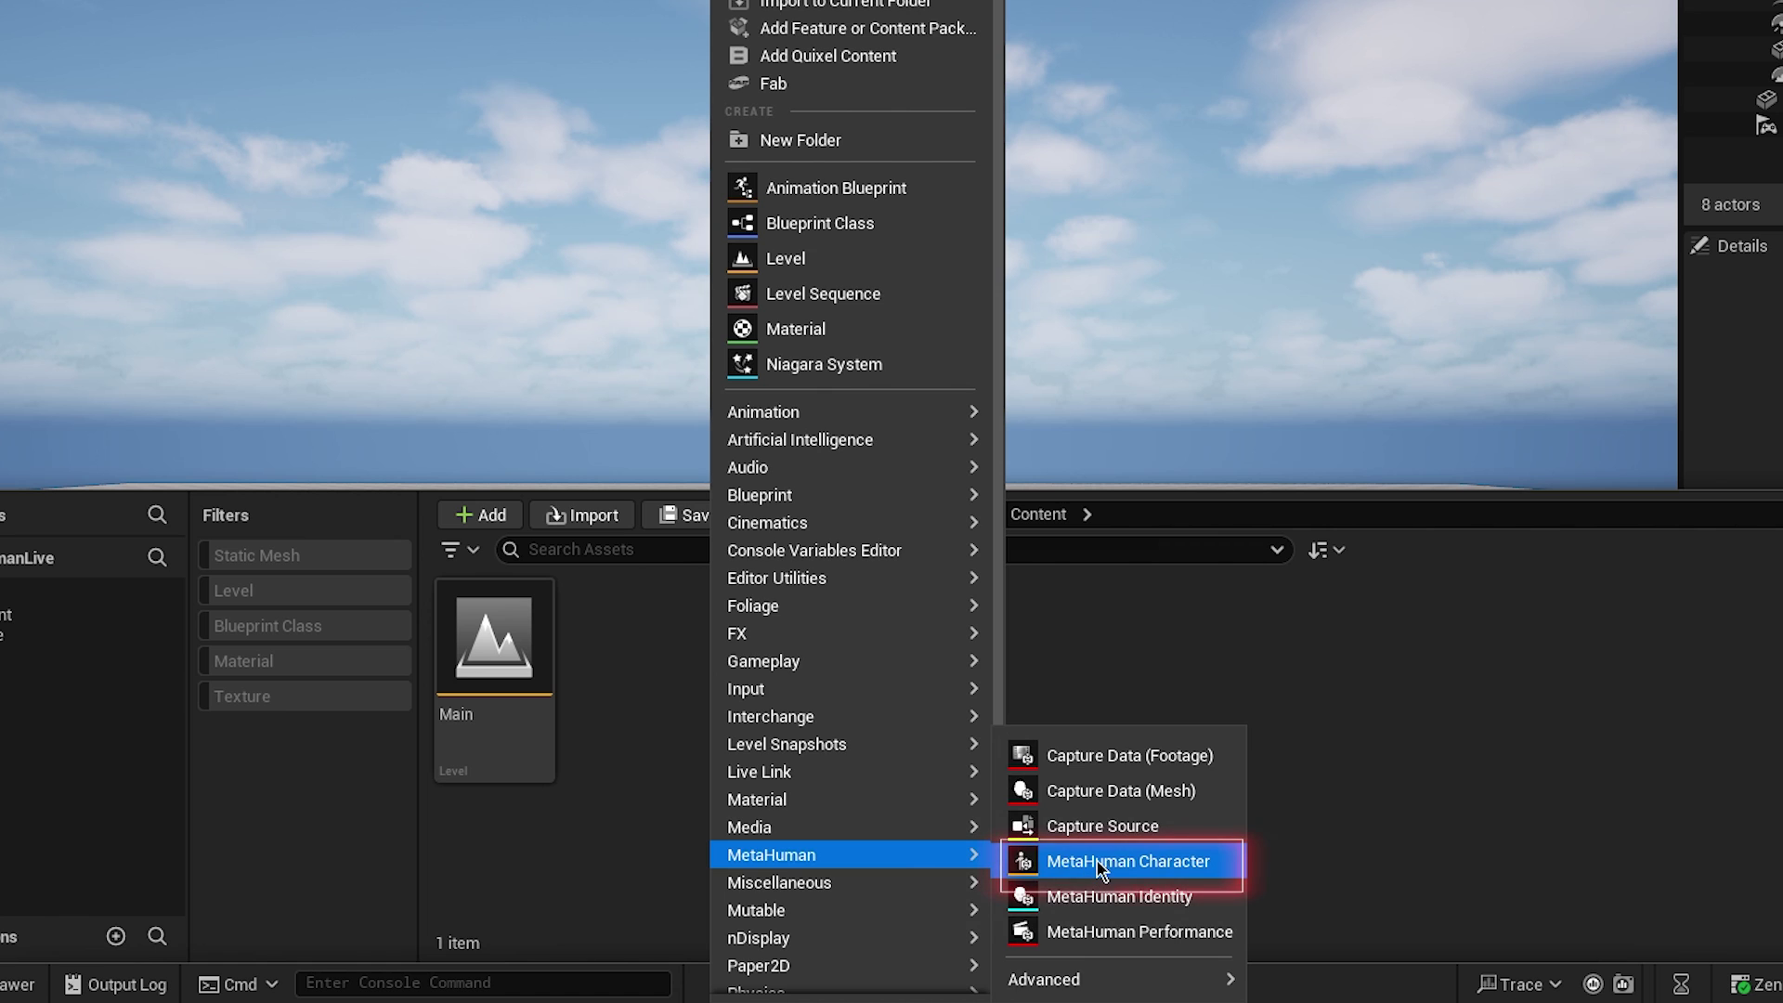
left_click(1101, 862)
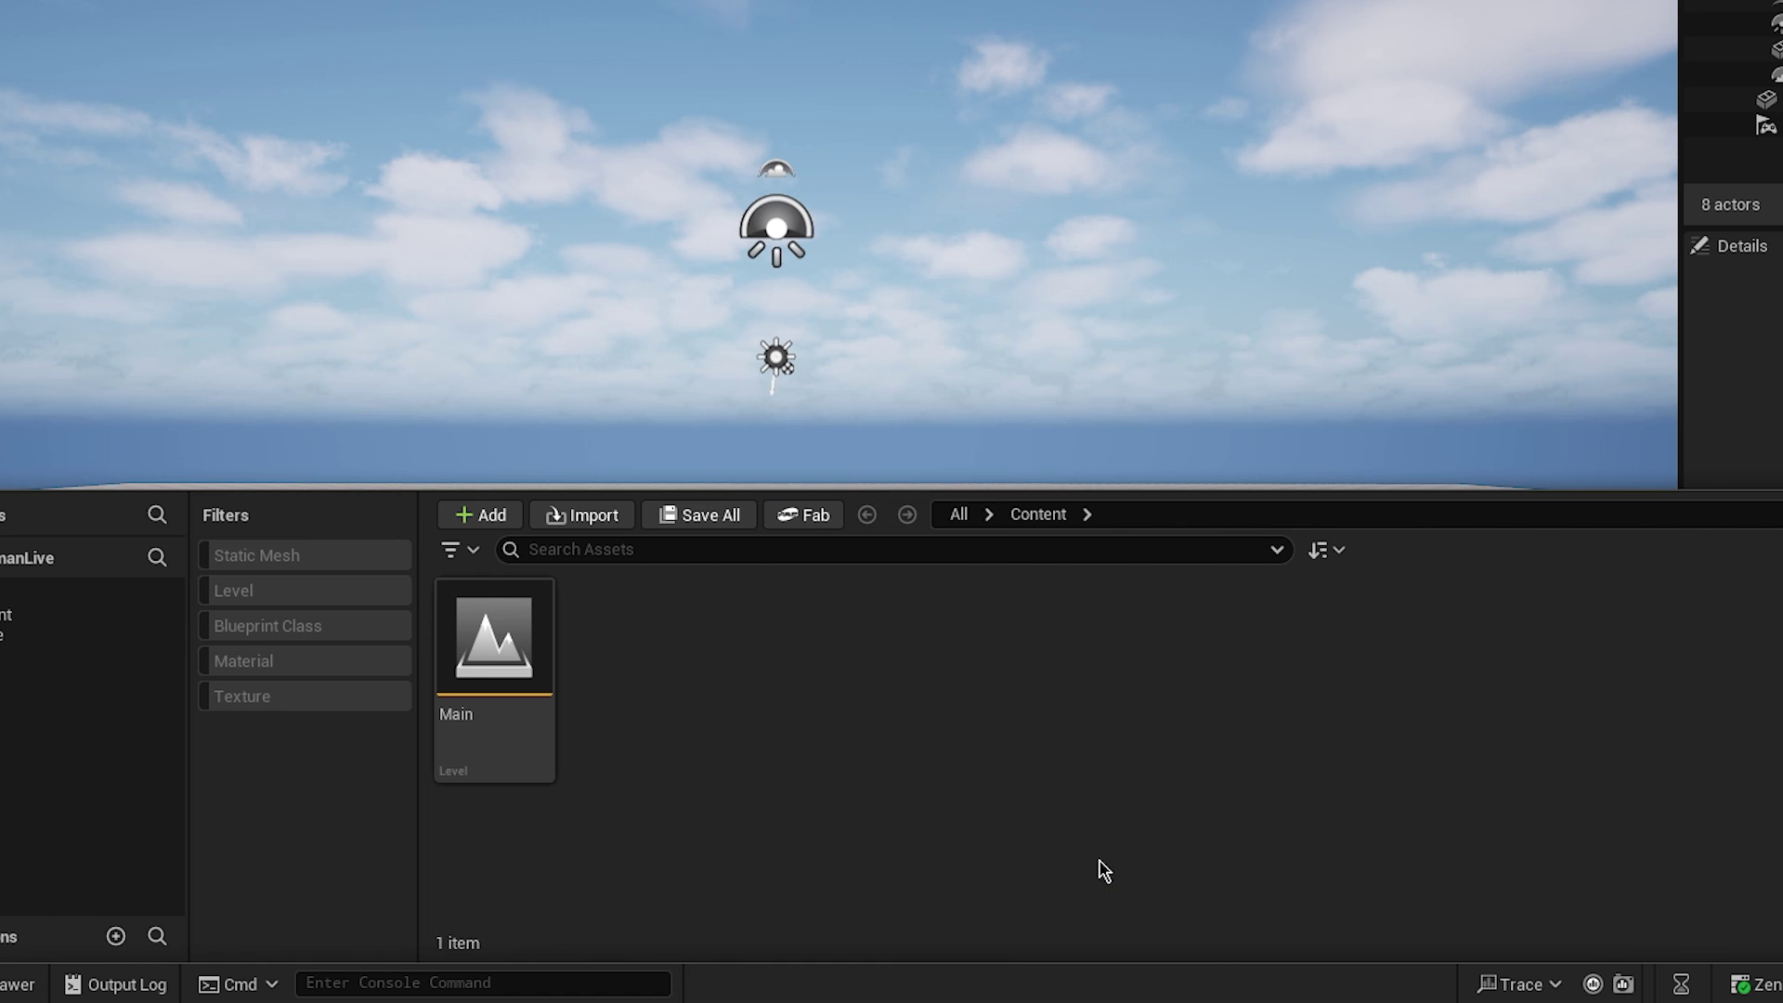
key("Return")
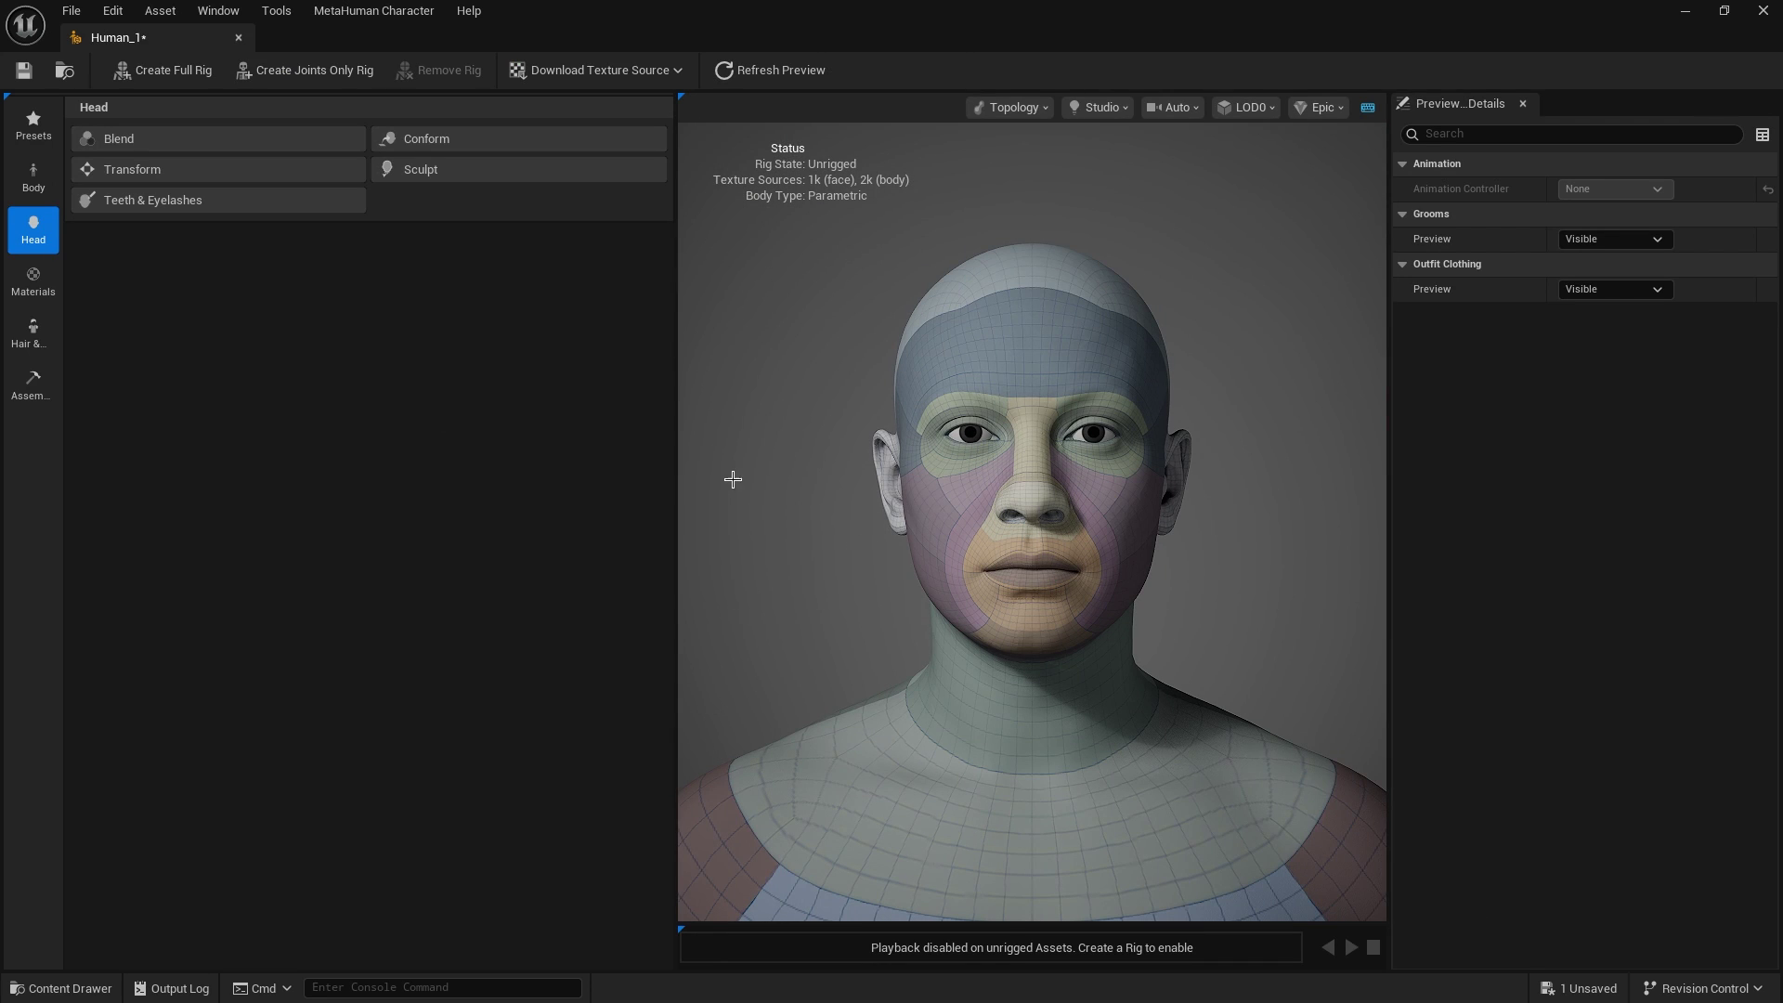
left_click(1489, 939)
Step: Apply the Aera preset to Human_1, save it and restart the editor
left_click(34, 125)
double_click(253, 243)
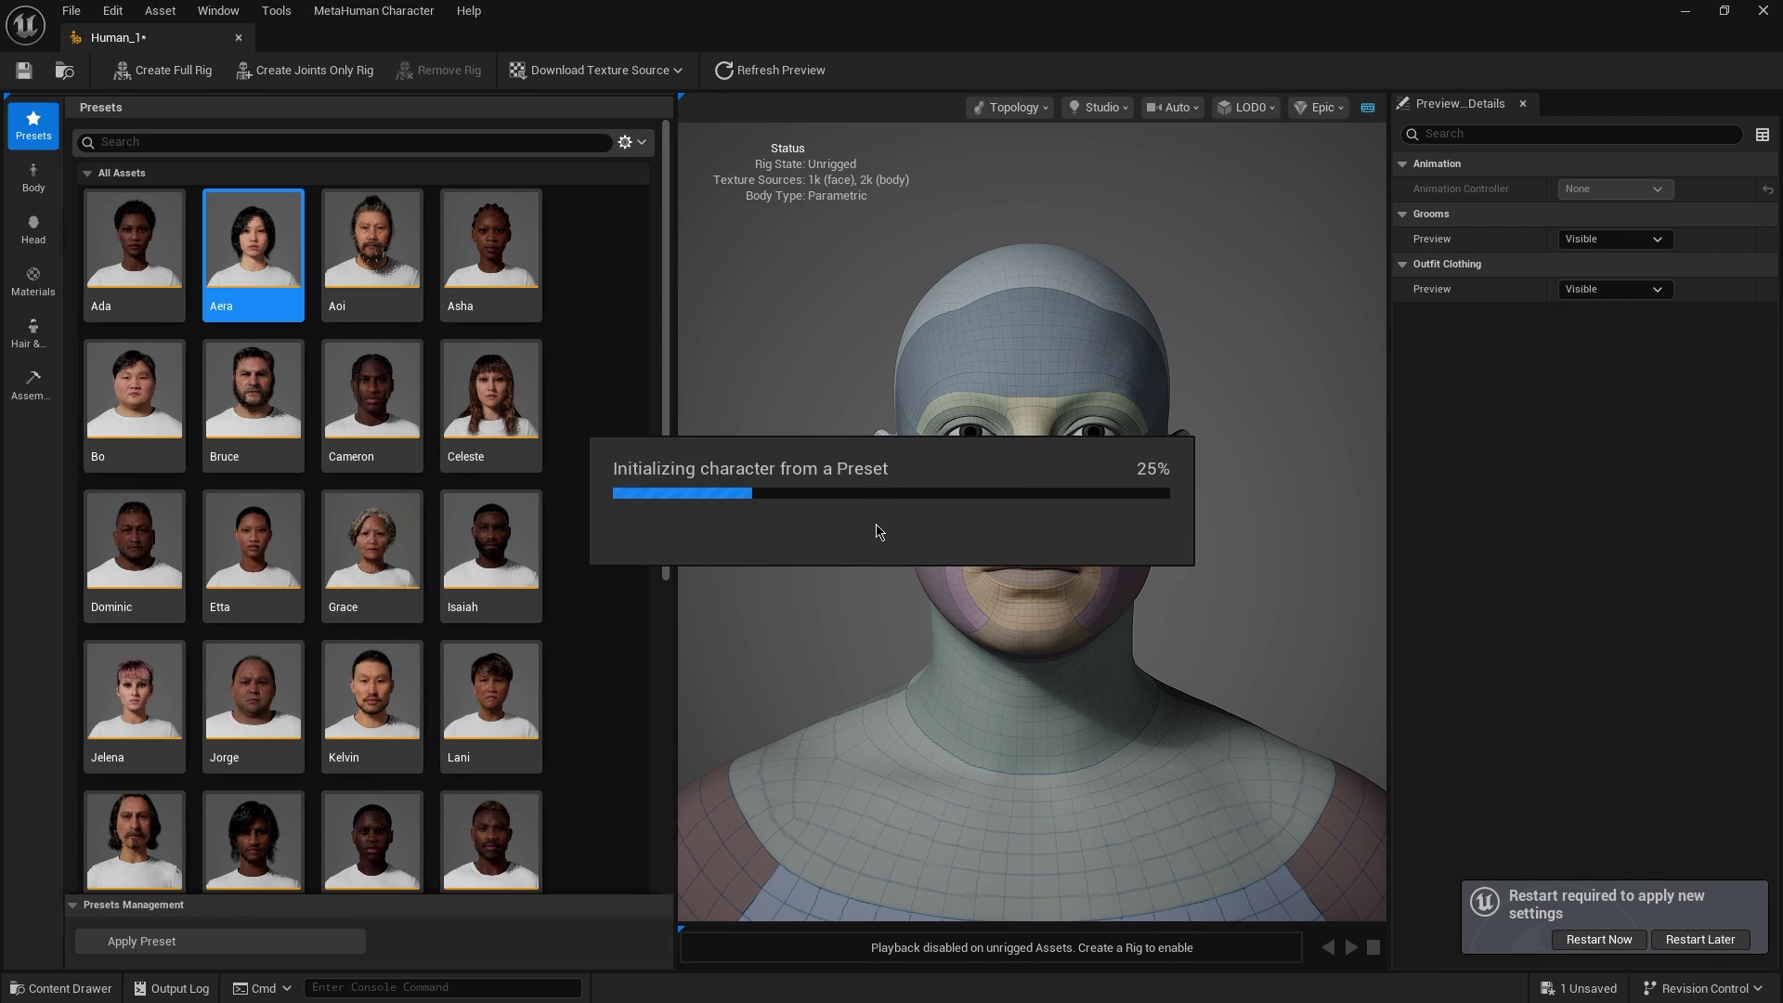
left_click(1597, 940)
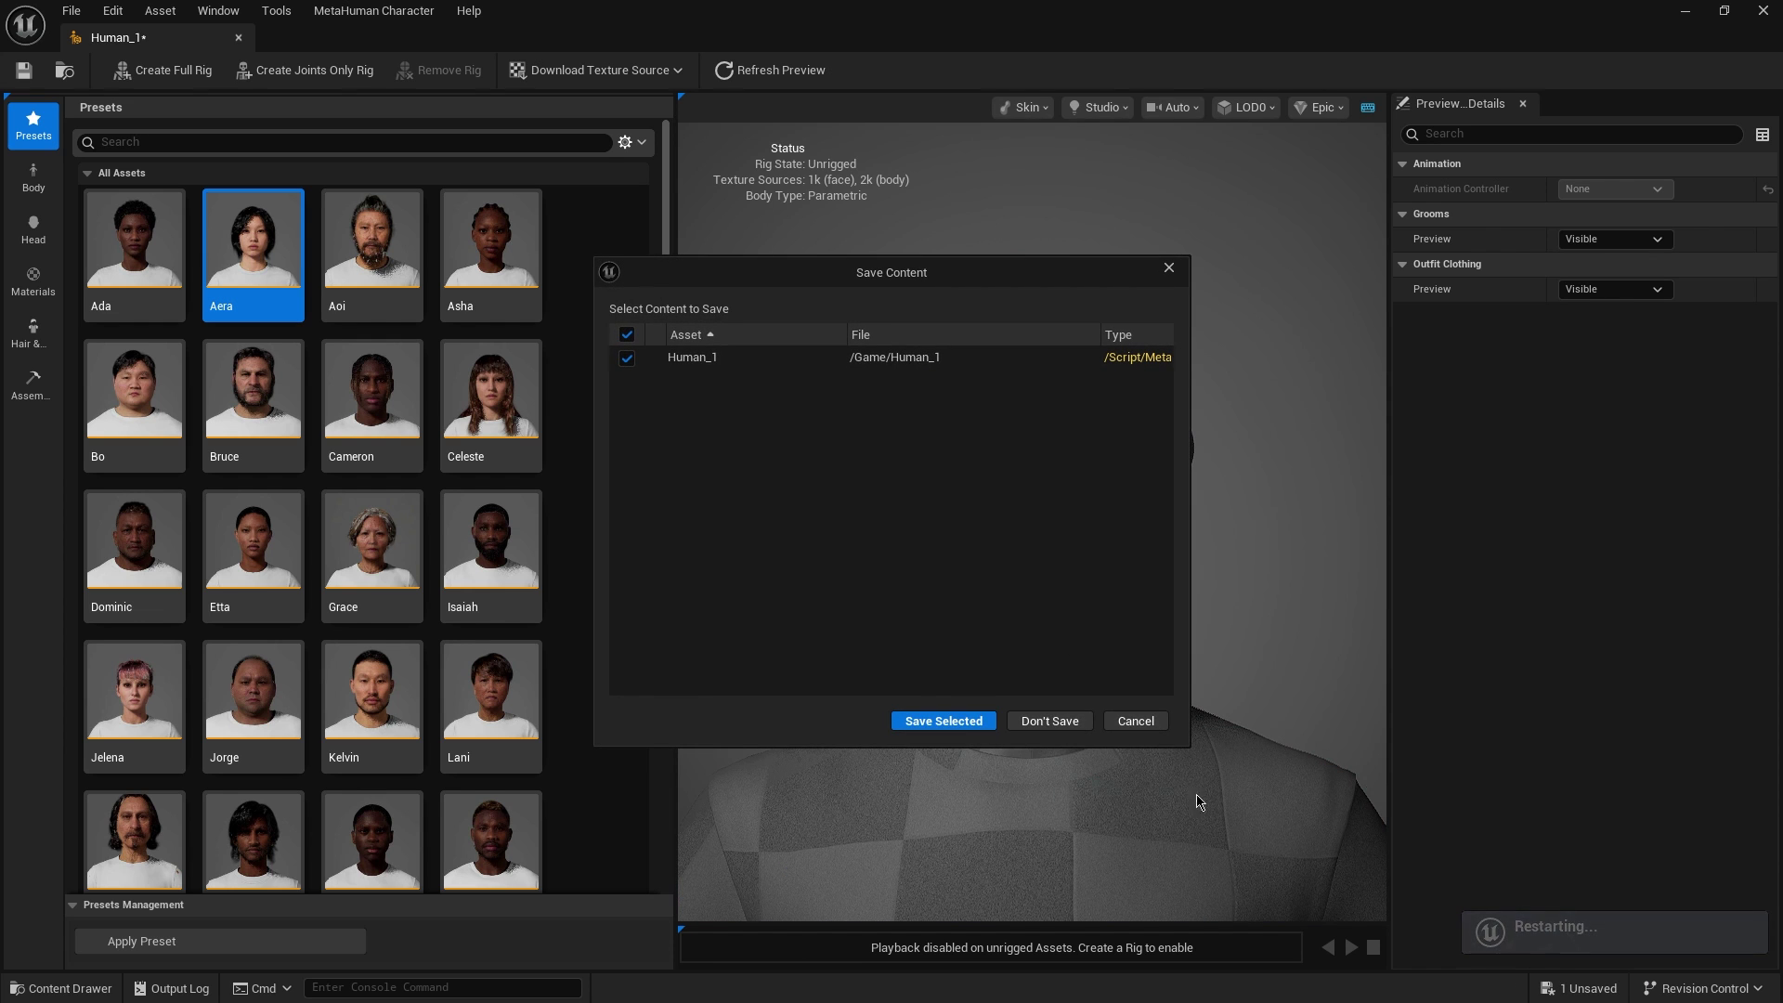
left_click(943, 722)
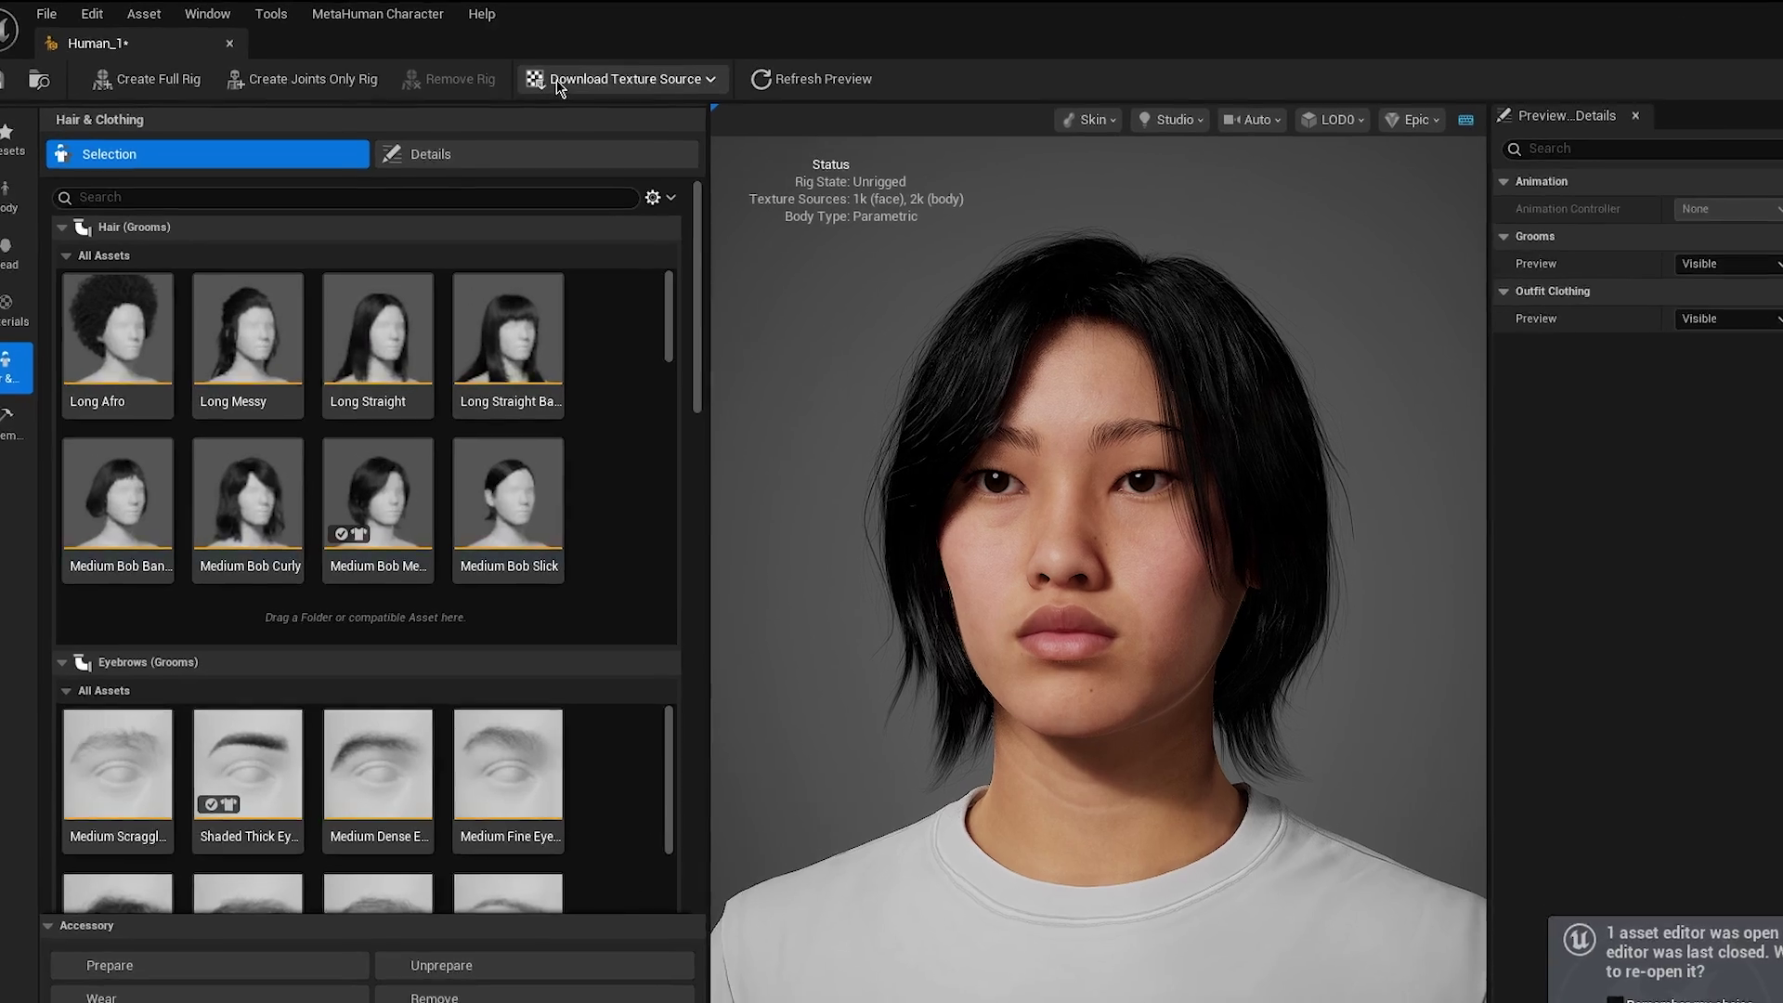
Step: Download 2k resolution textures and create the full rig for Human_1
left_click(558, 82)
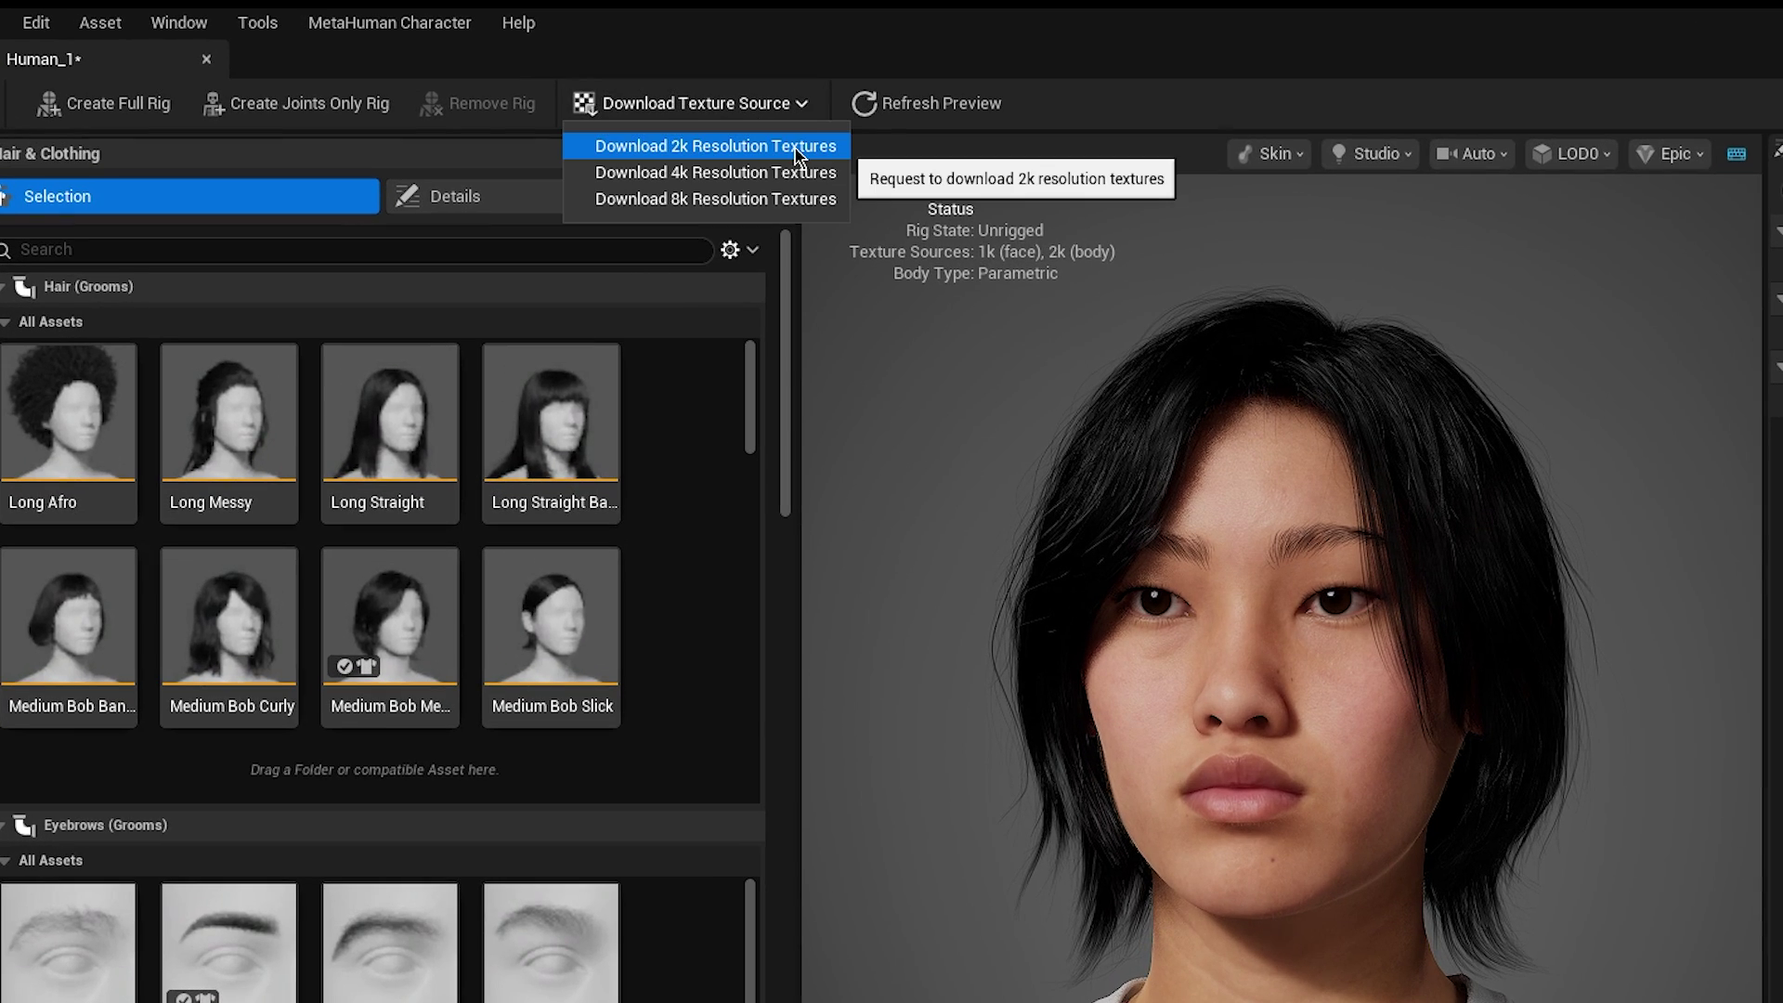
left_click(795, 149)
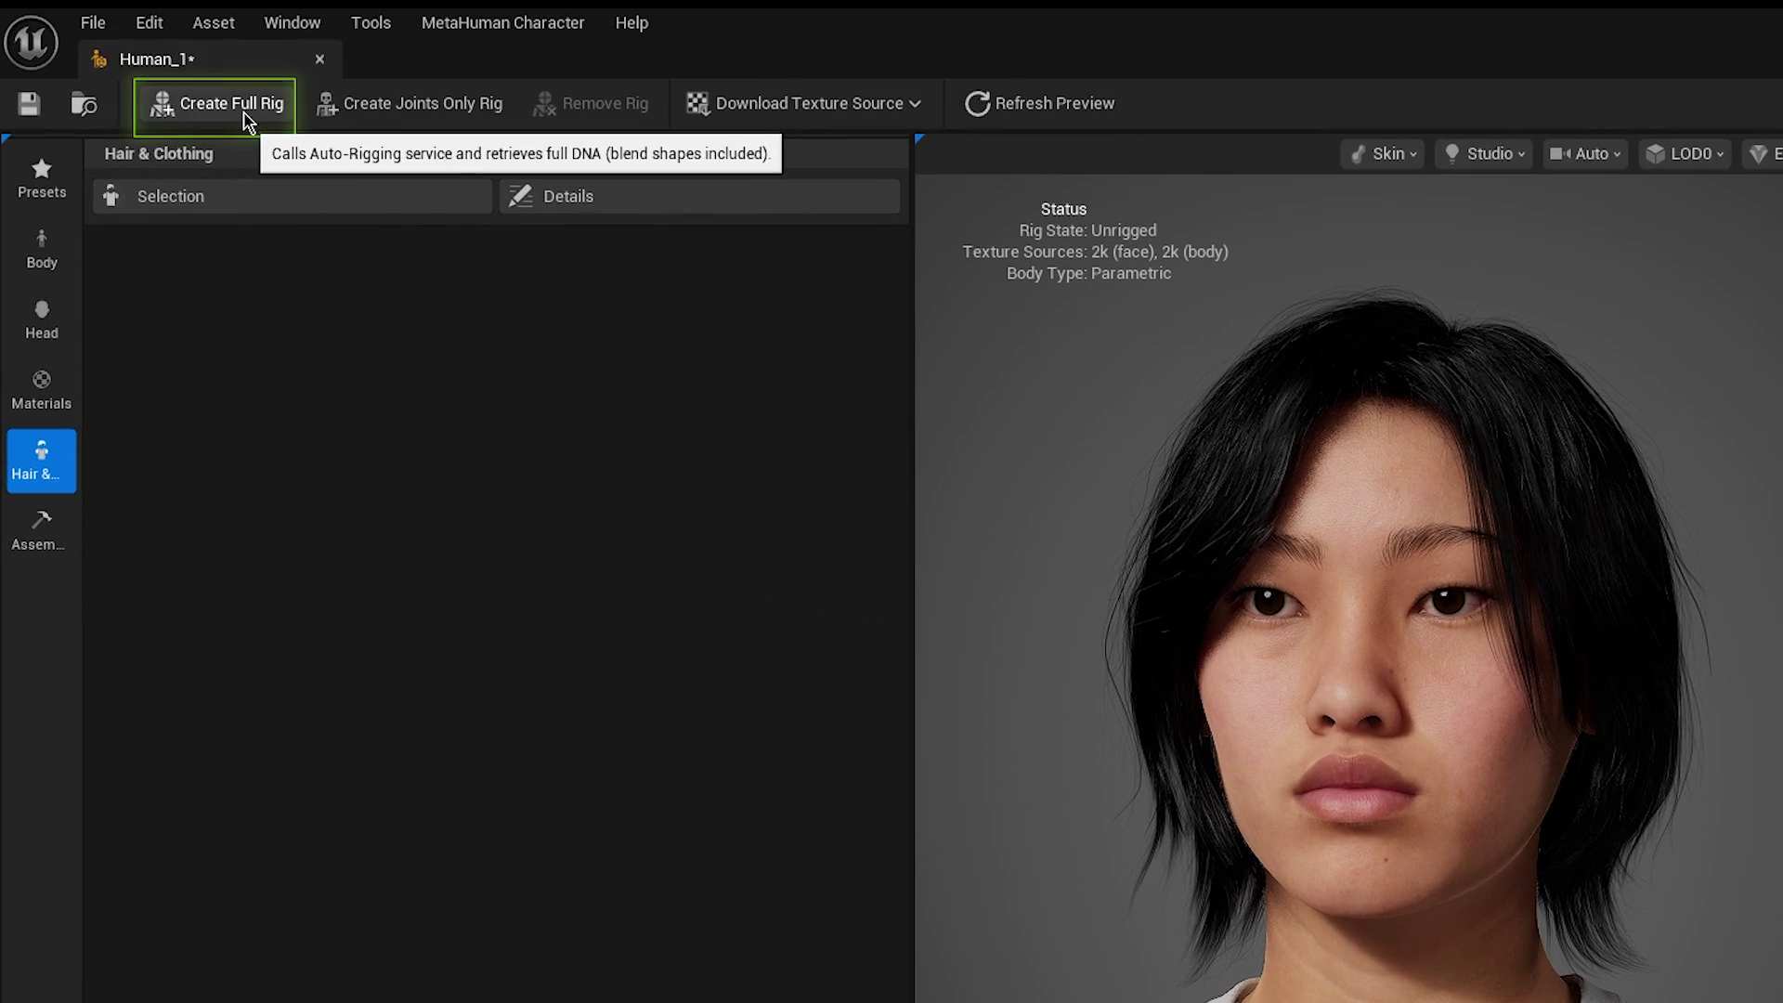
left_click(205, 88)
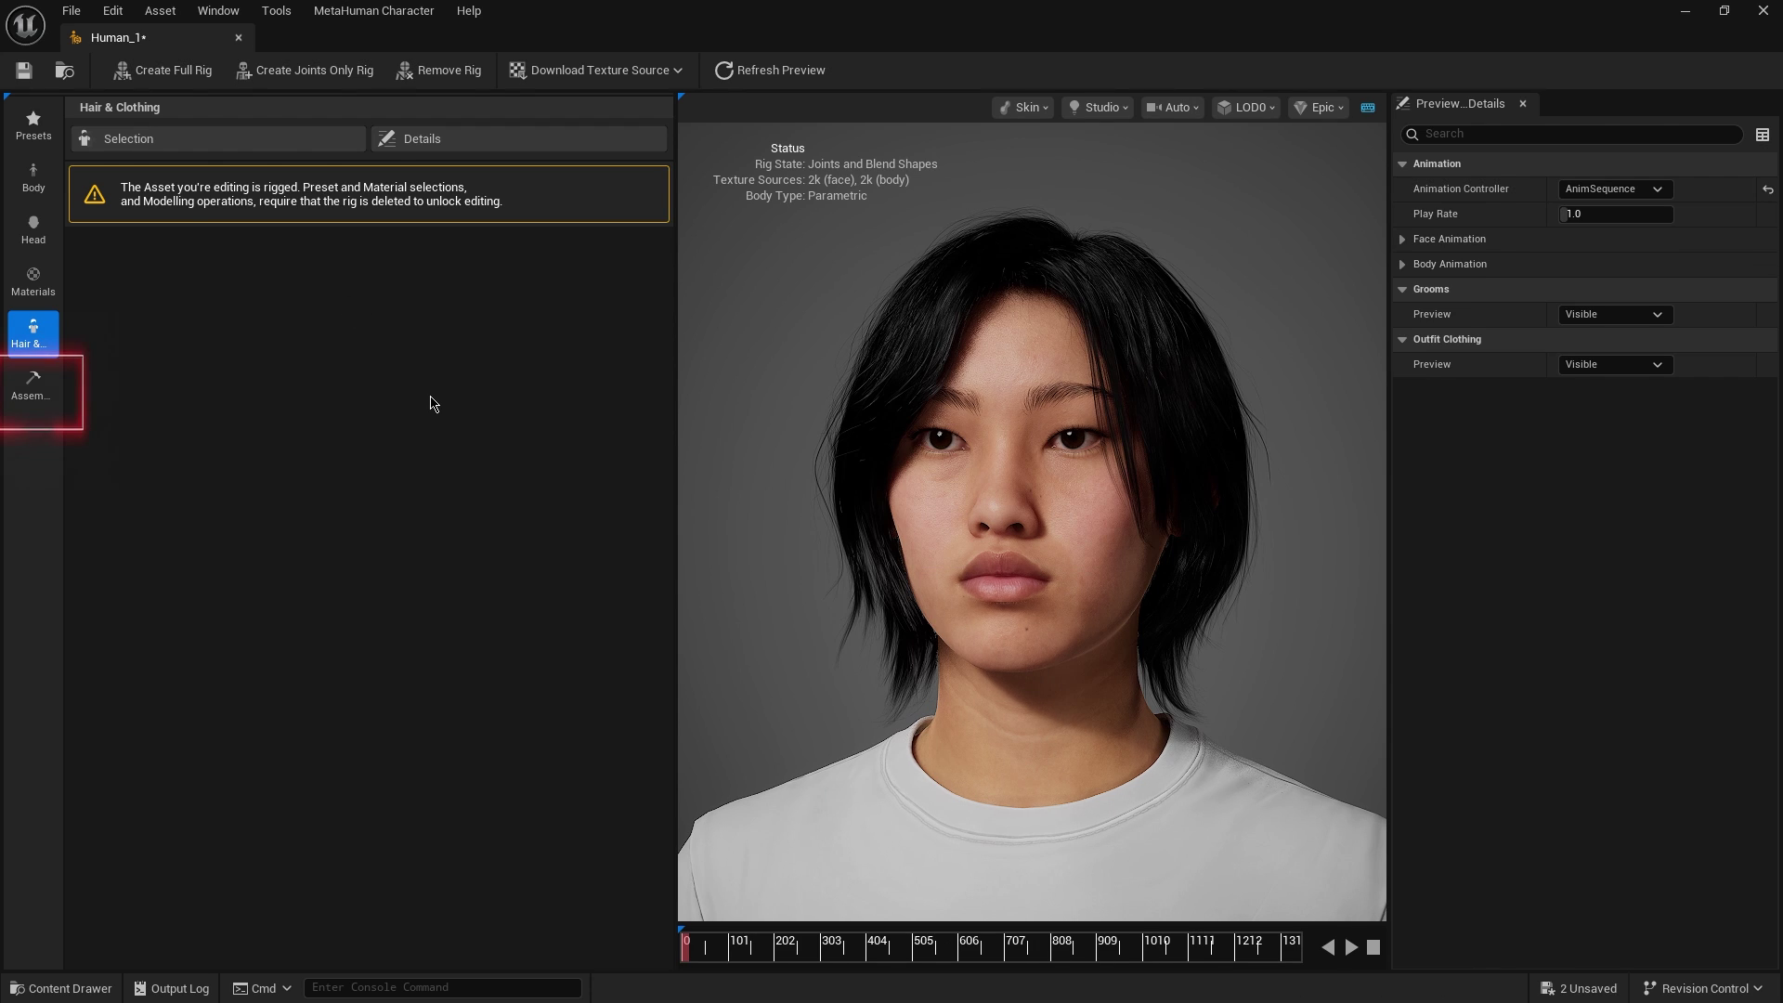
Step: Assemble Human_1 with the UE Cine (Complete) assembly
left_click(33, 386)
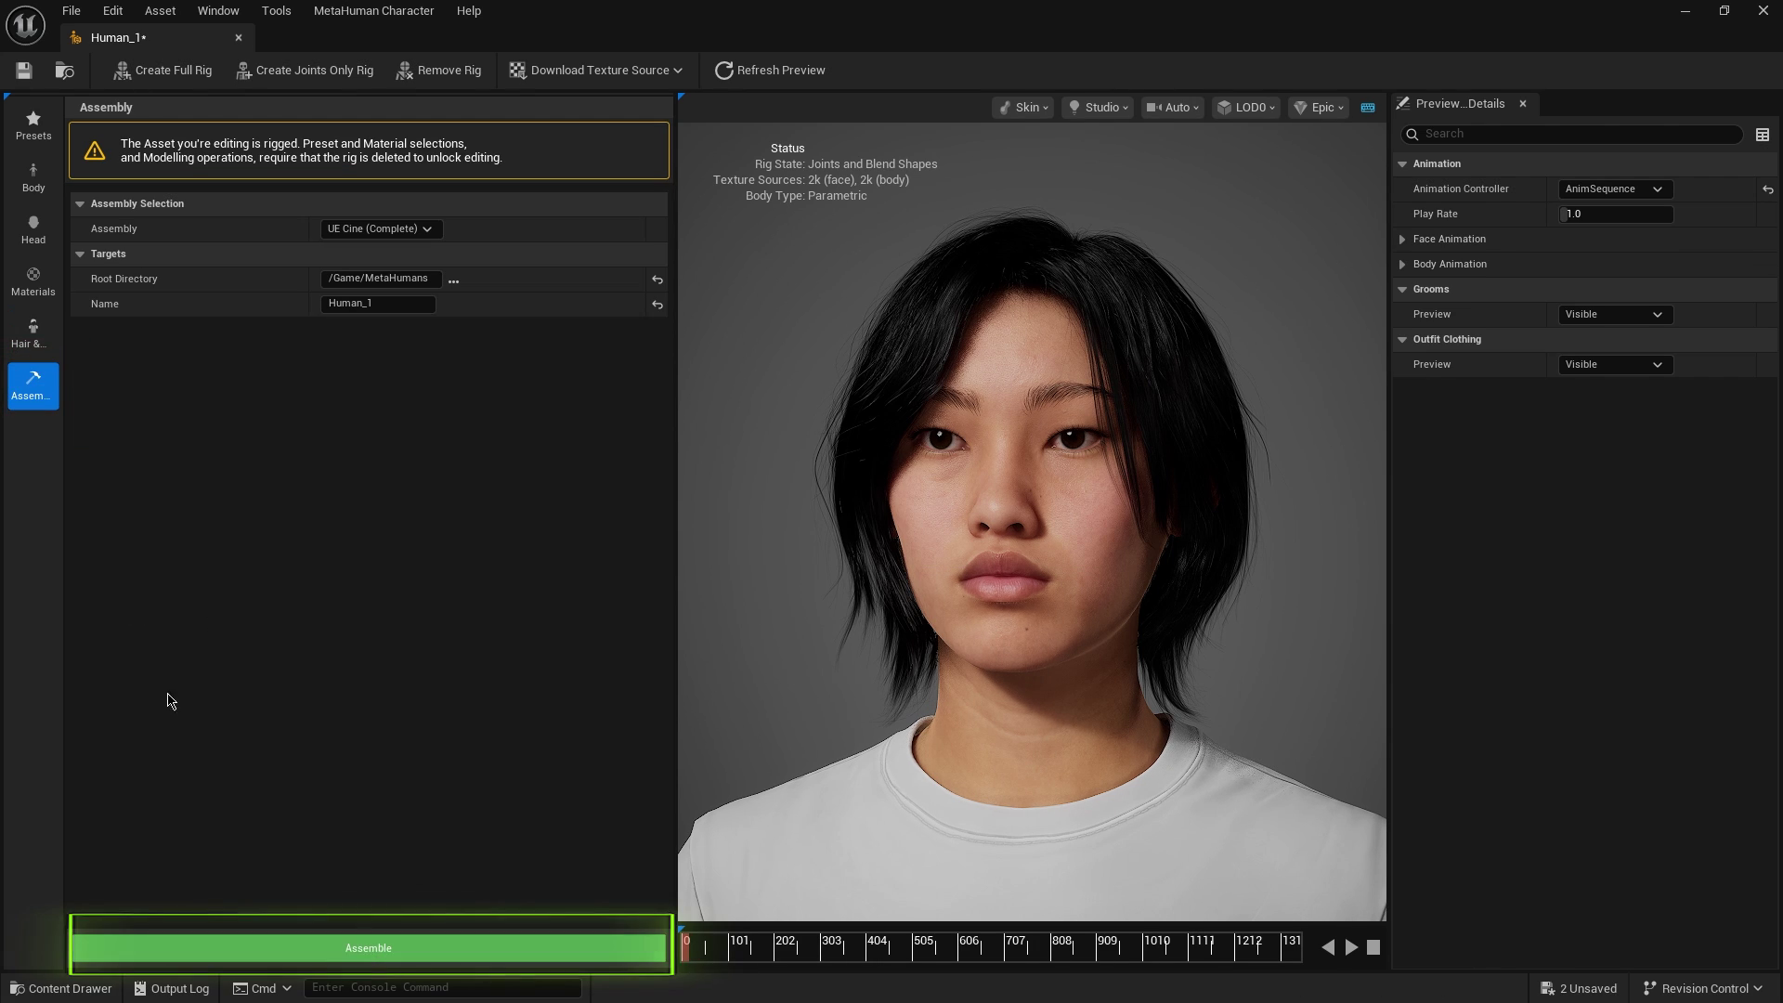
left_click(32, 333)
left_click(32, 386)
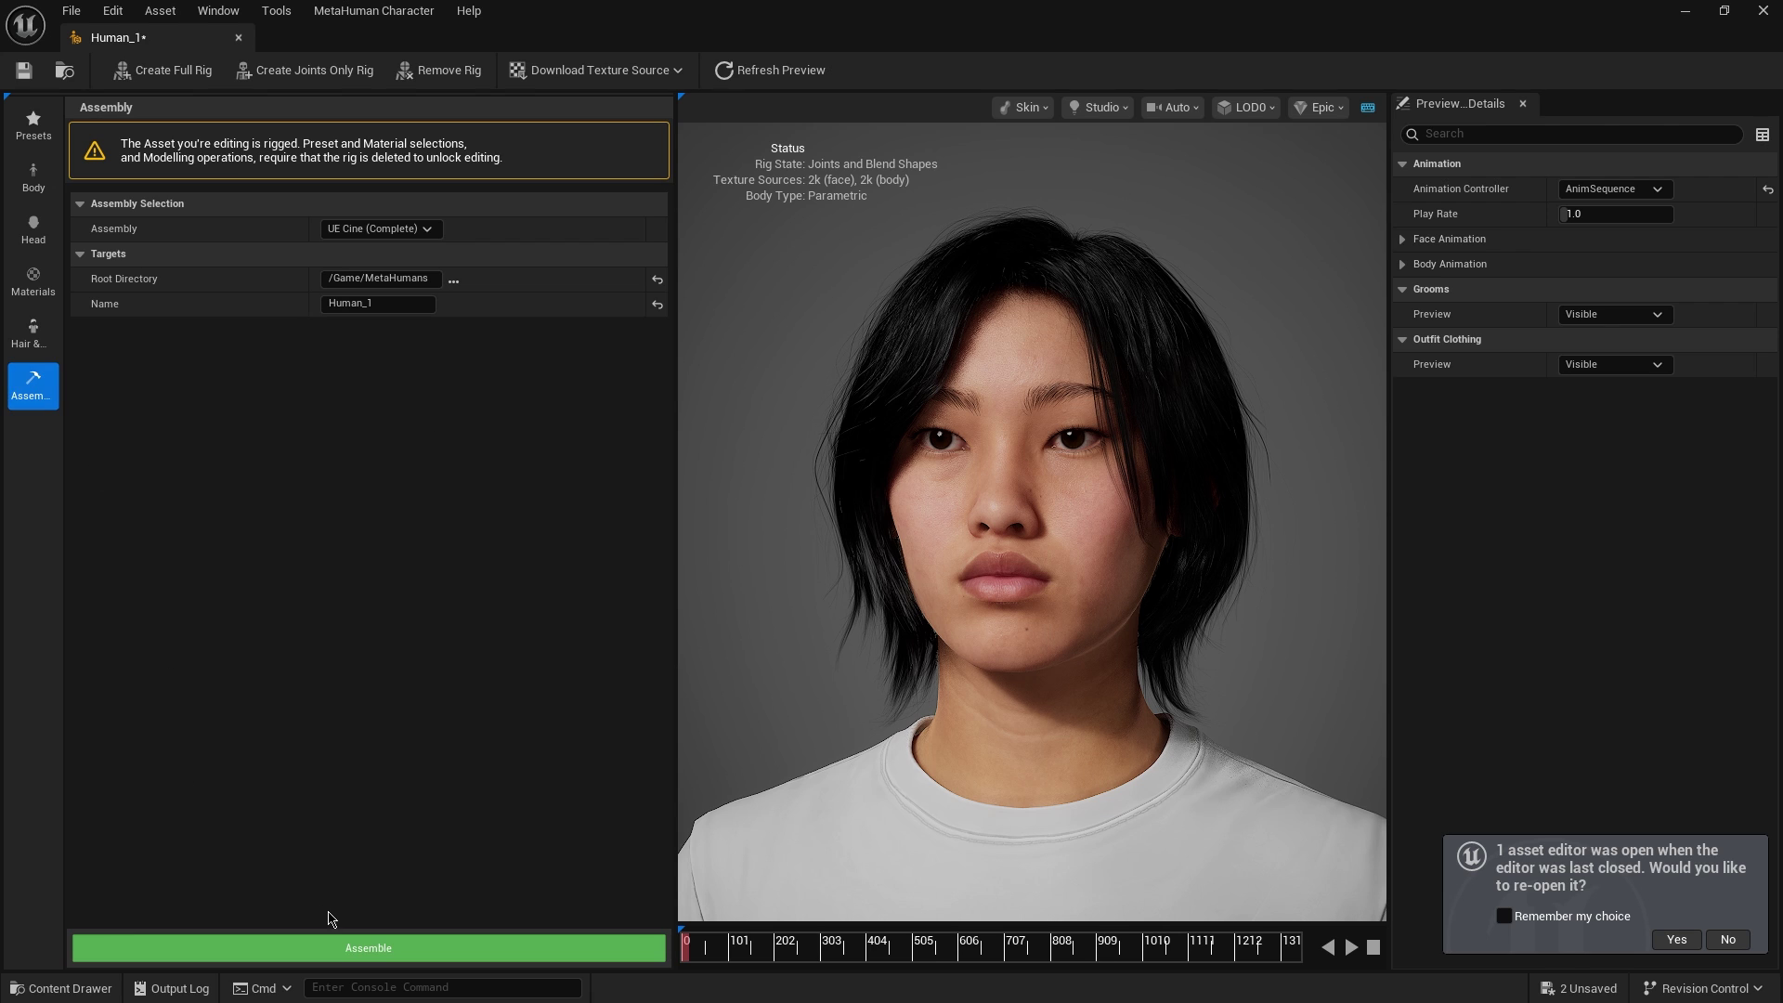
left_click(372, 950)
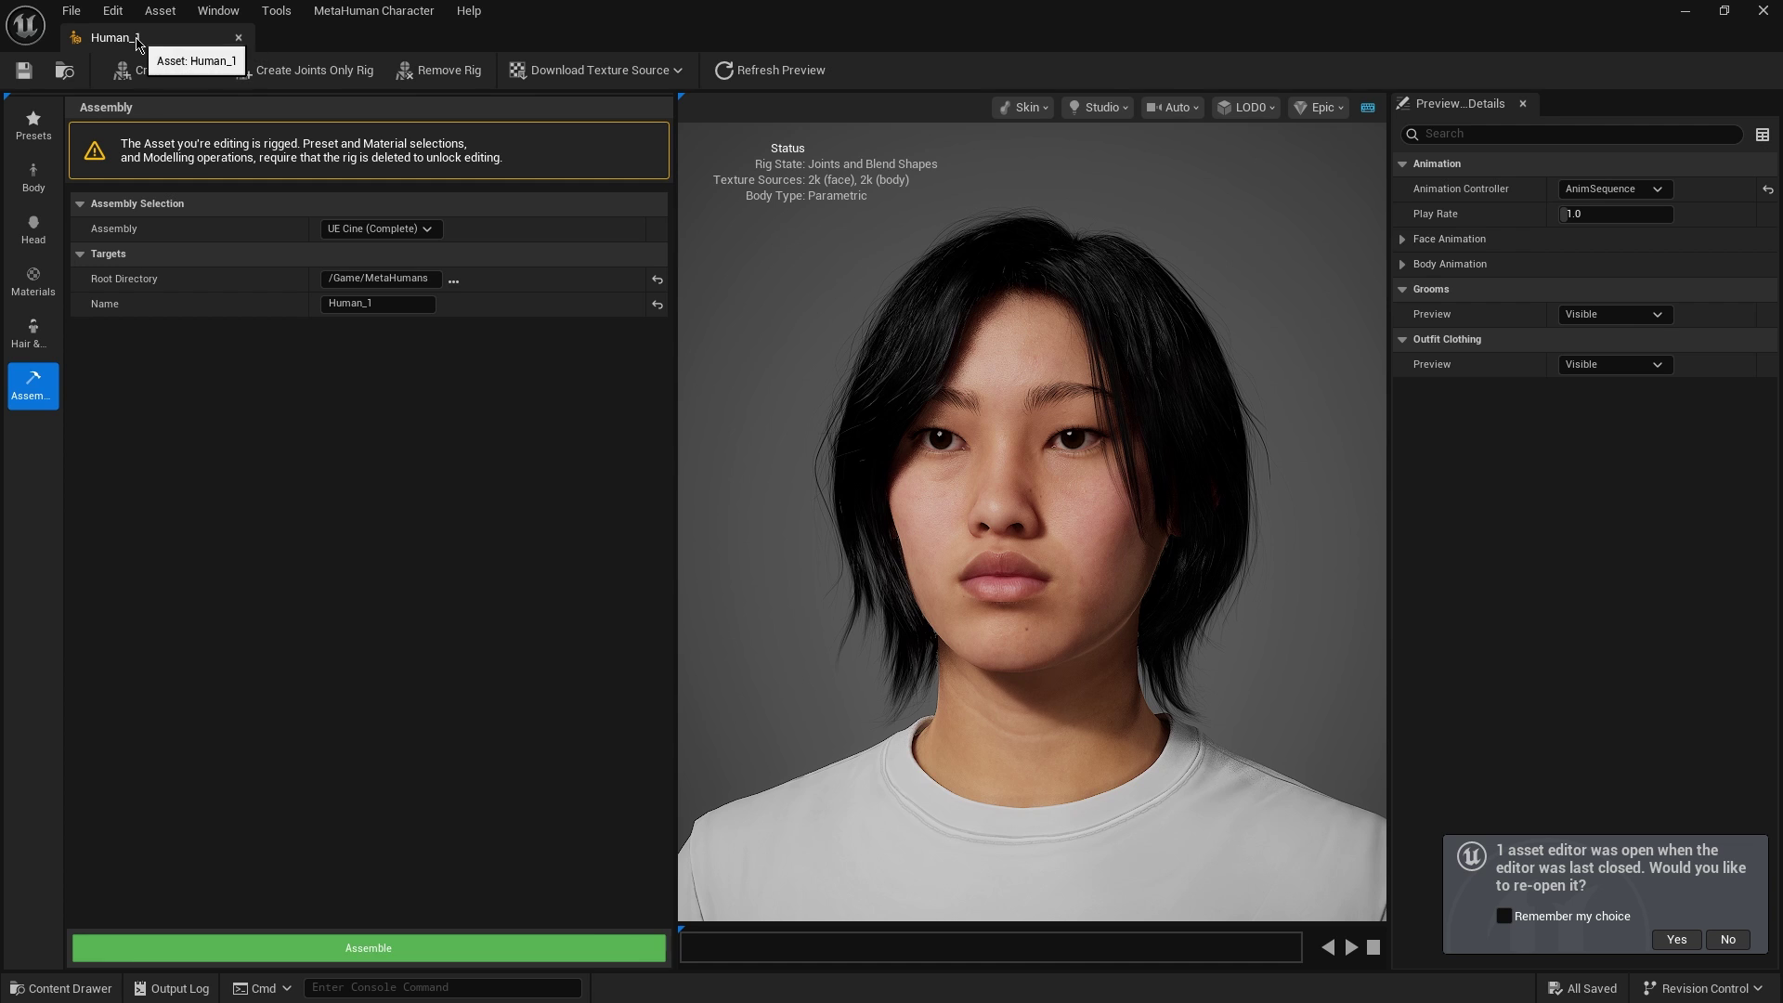
Step: Place BP_Human_1 from the MetaHumans/Human_1 folder into the level at the origin
left_click(238, 37)
key("ctrl+space")
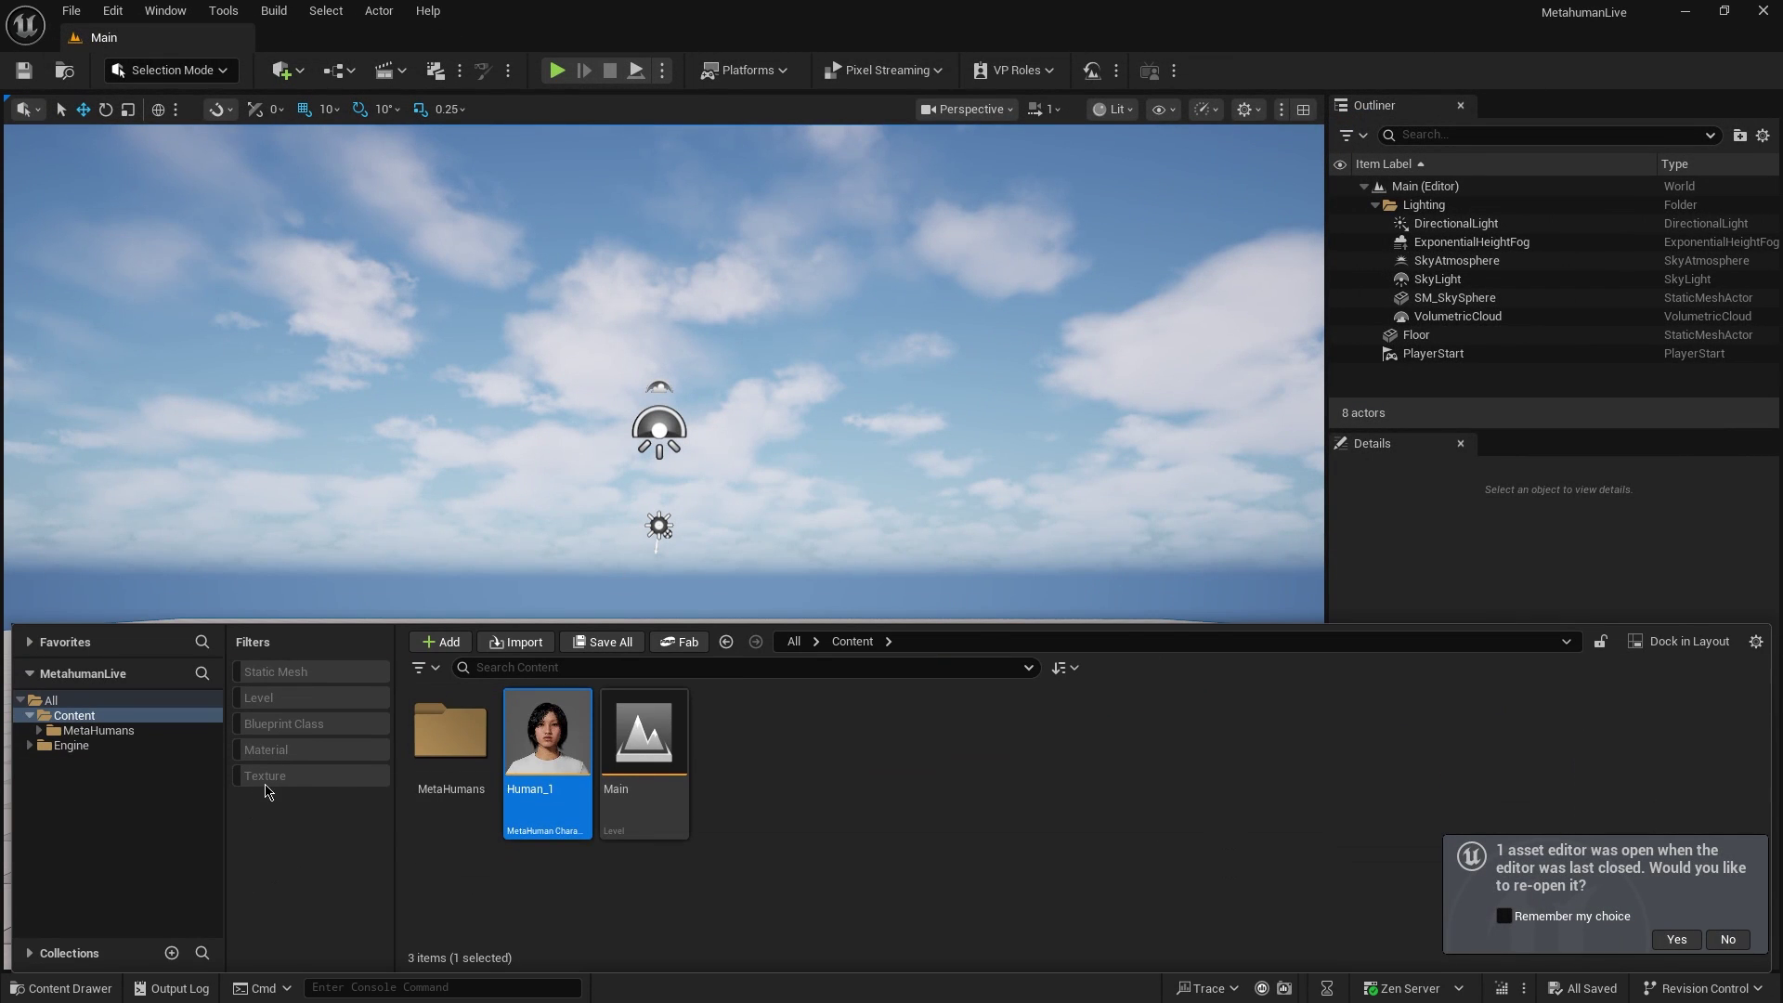
left_click(98, 730)
double_click(547, 731)
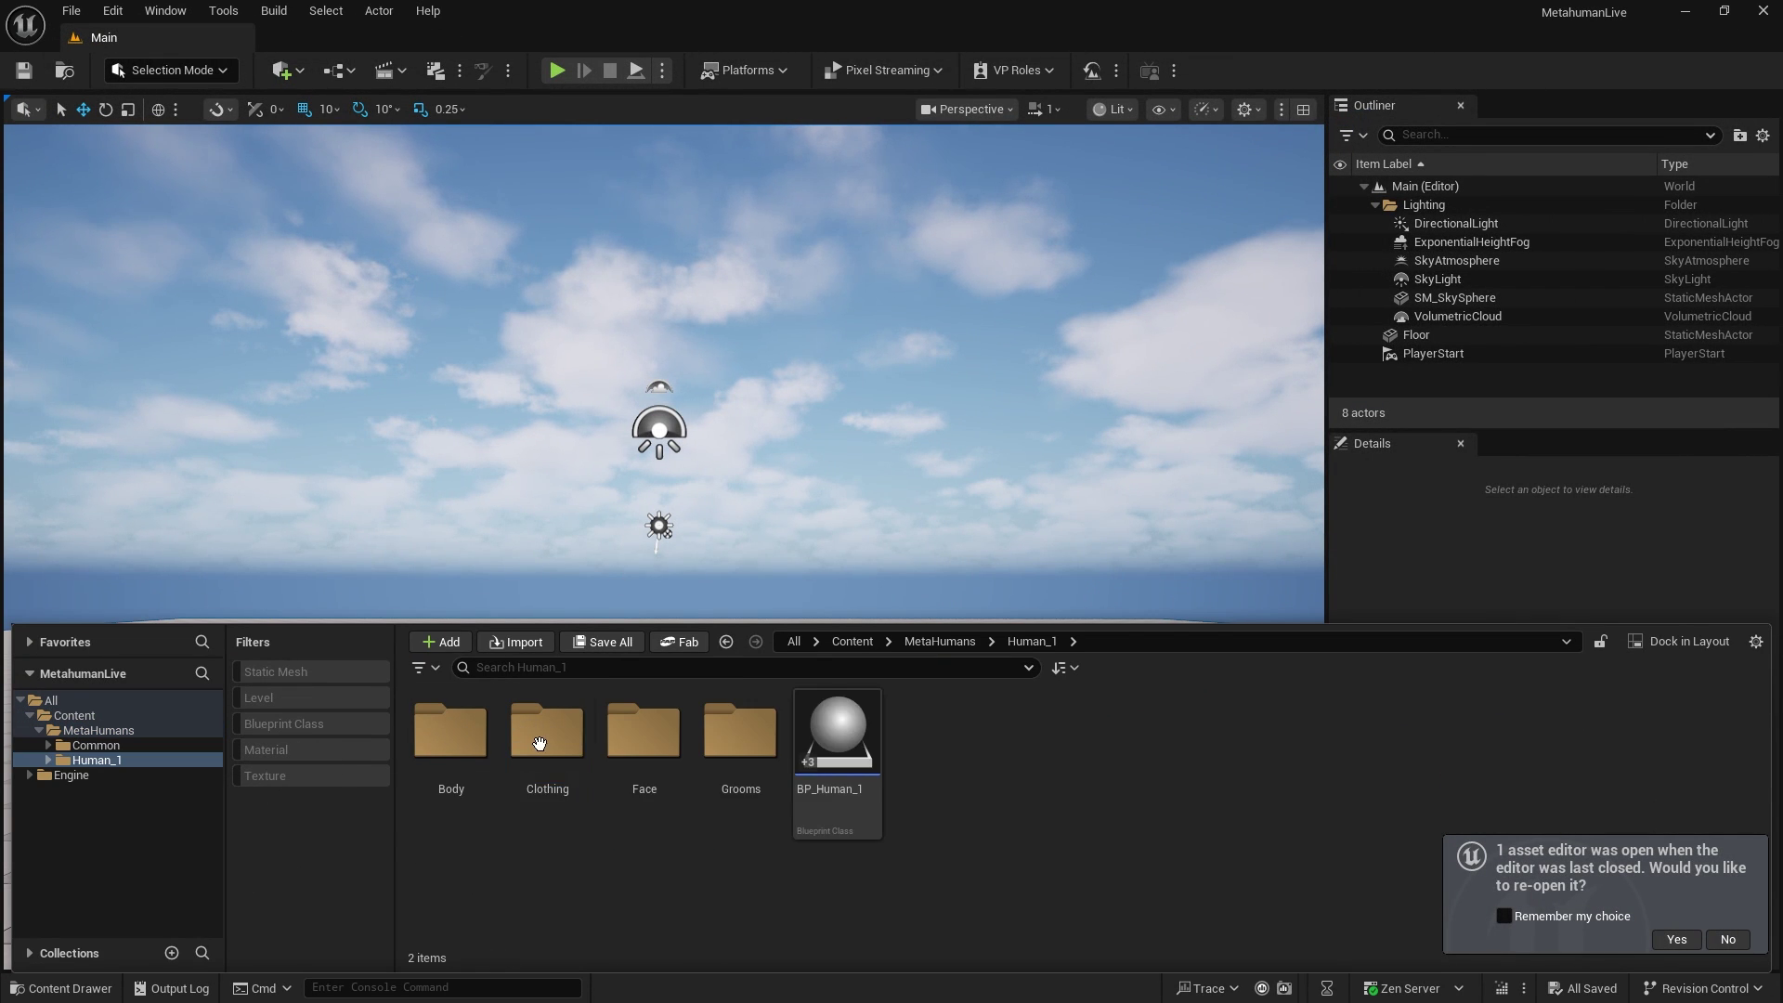
left_click_drag(864, 742, 869, 576)
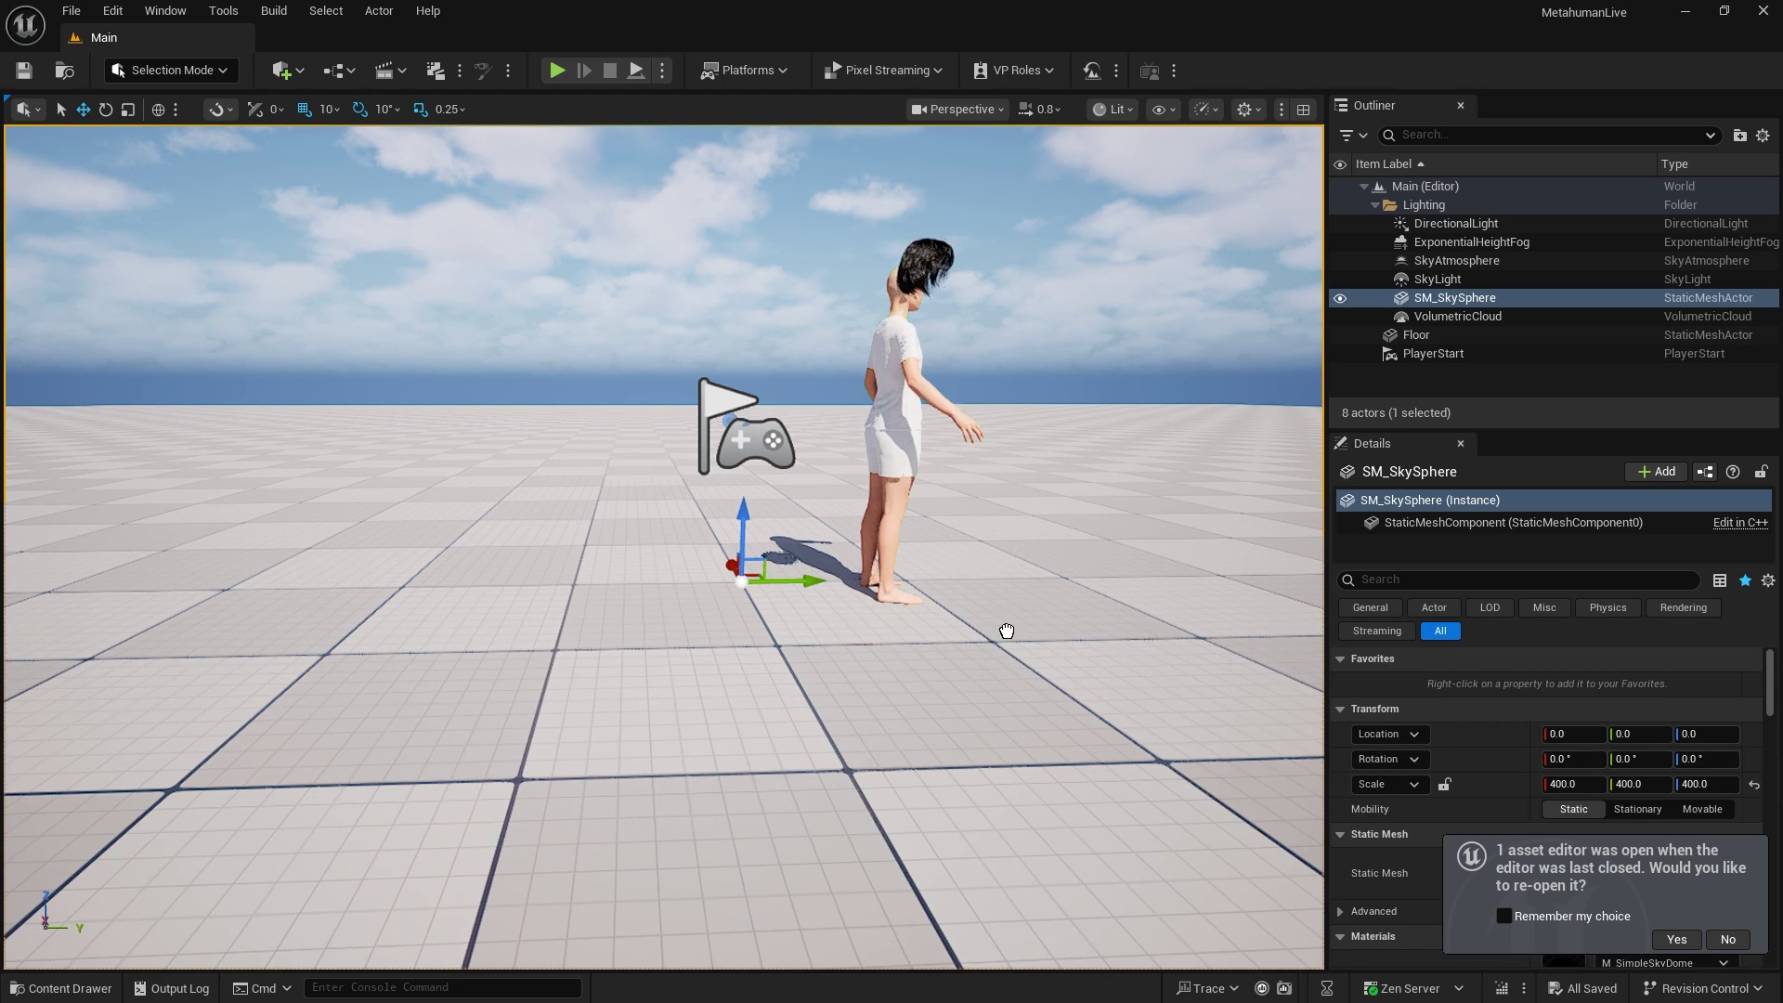
left_click(1754, 736)
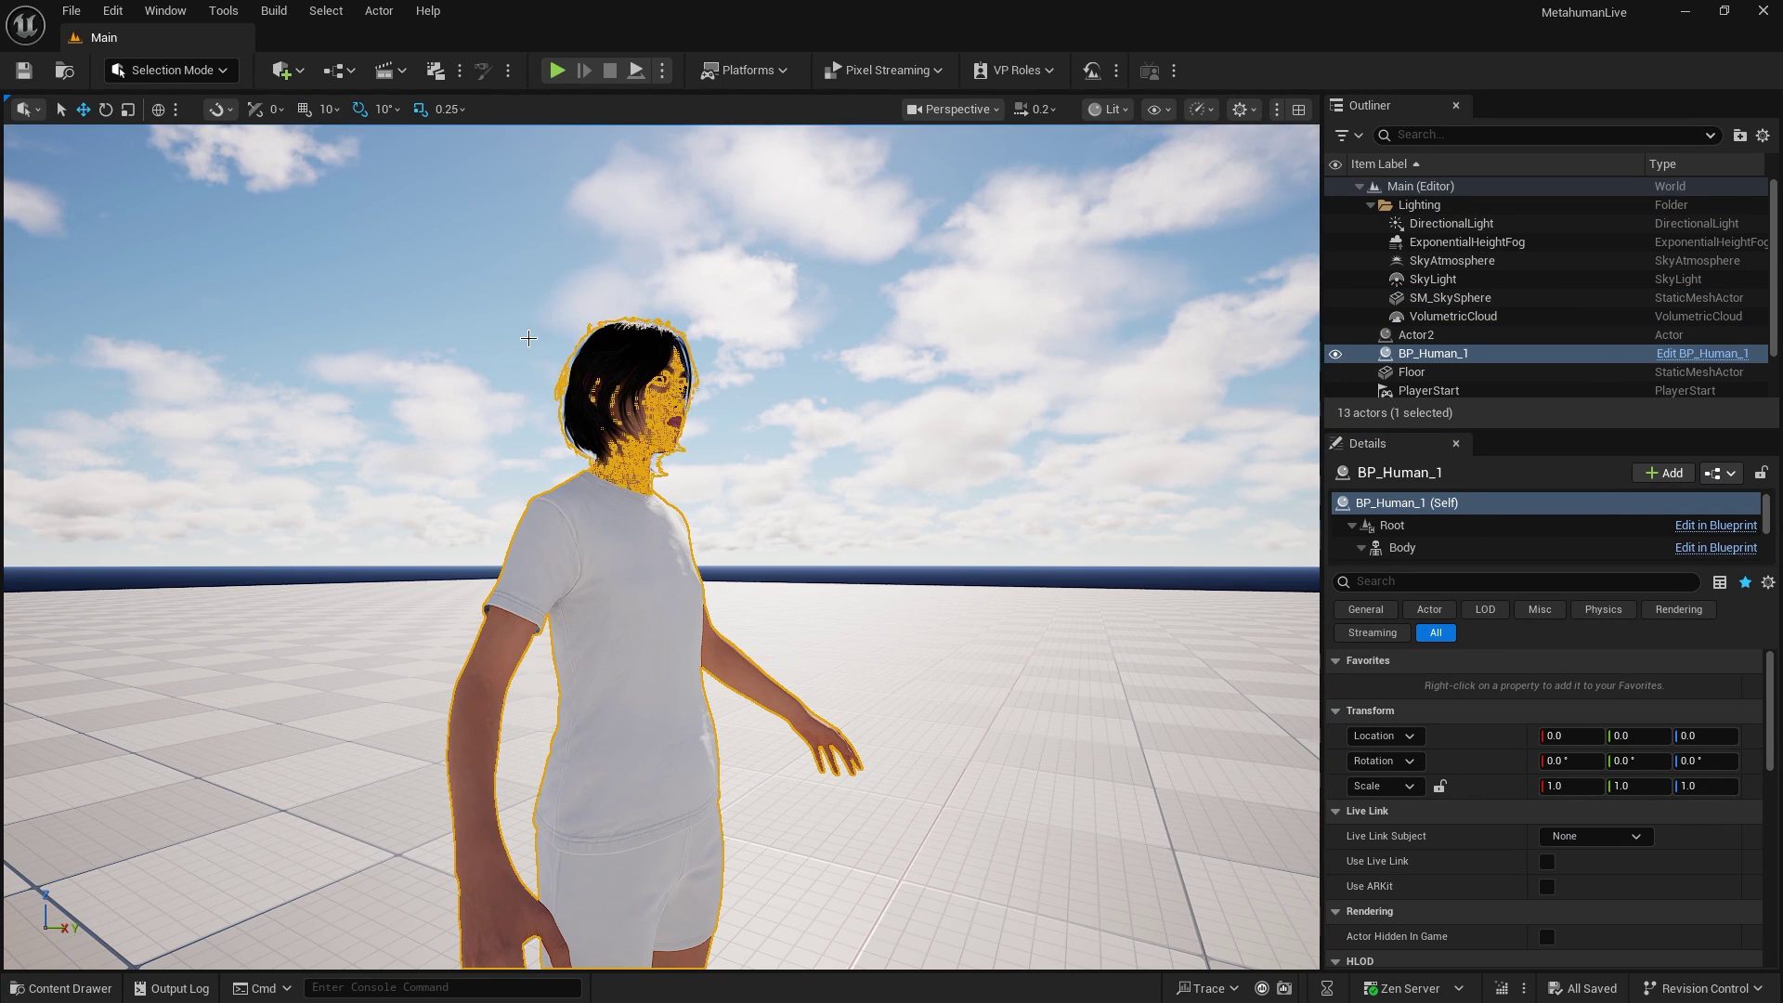
Step: Launch Live Link Hub from the Tools list
left_click(223, 10)
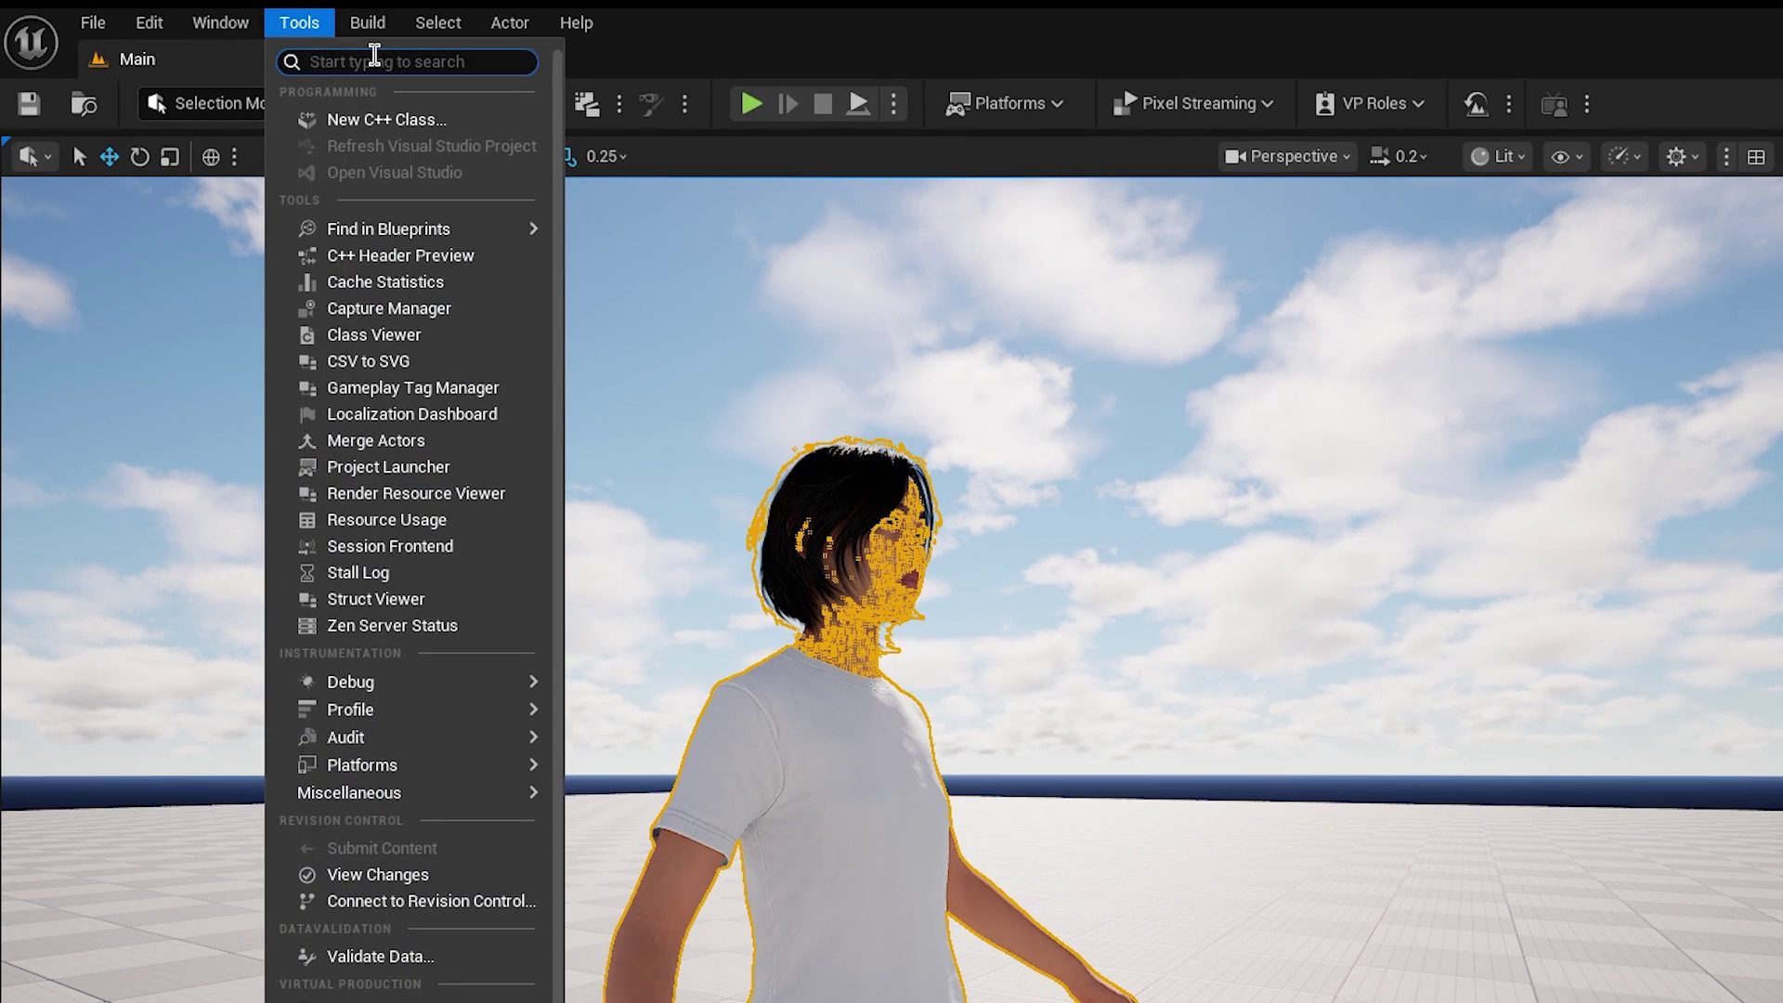
type("live")
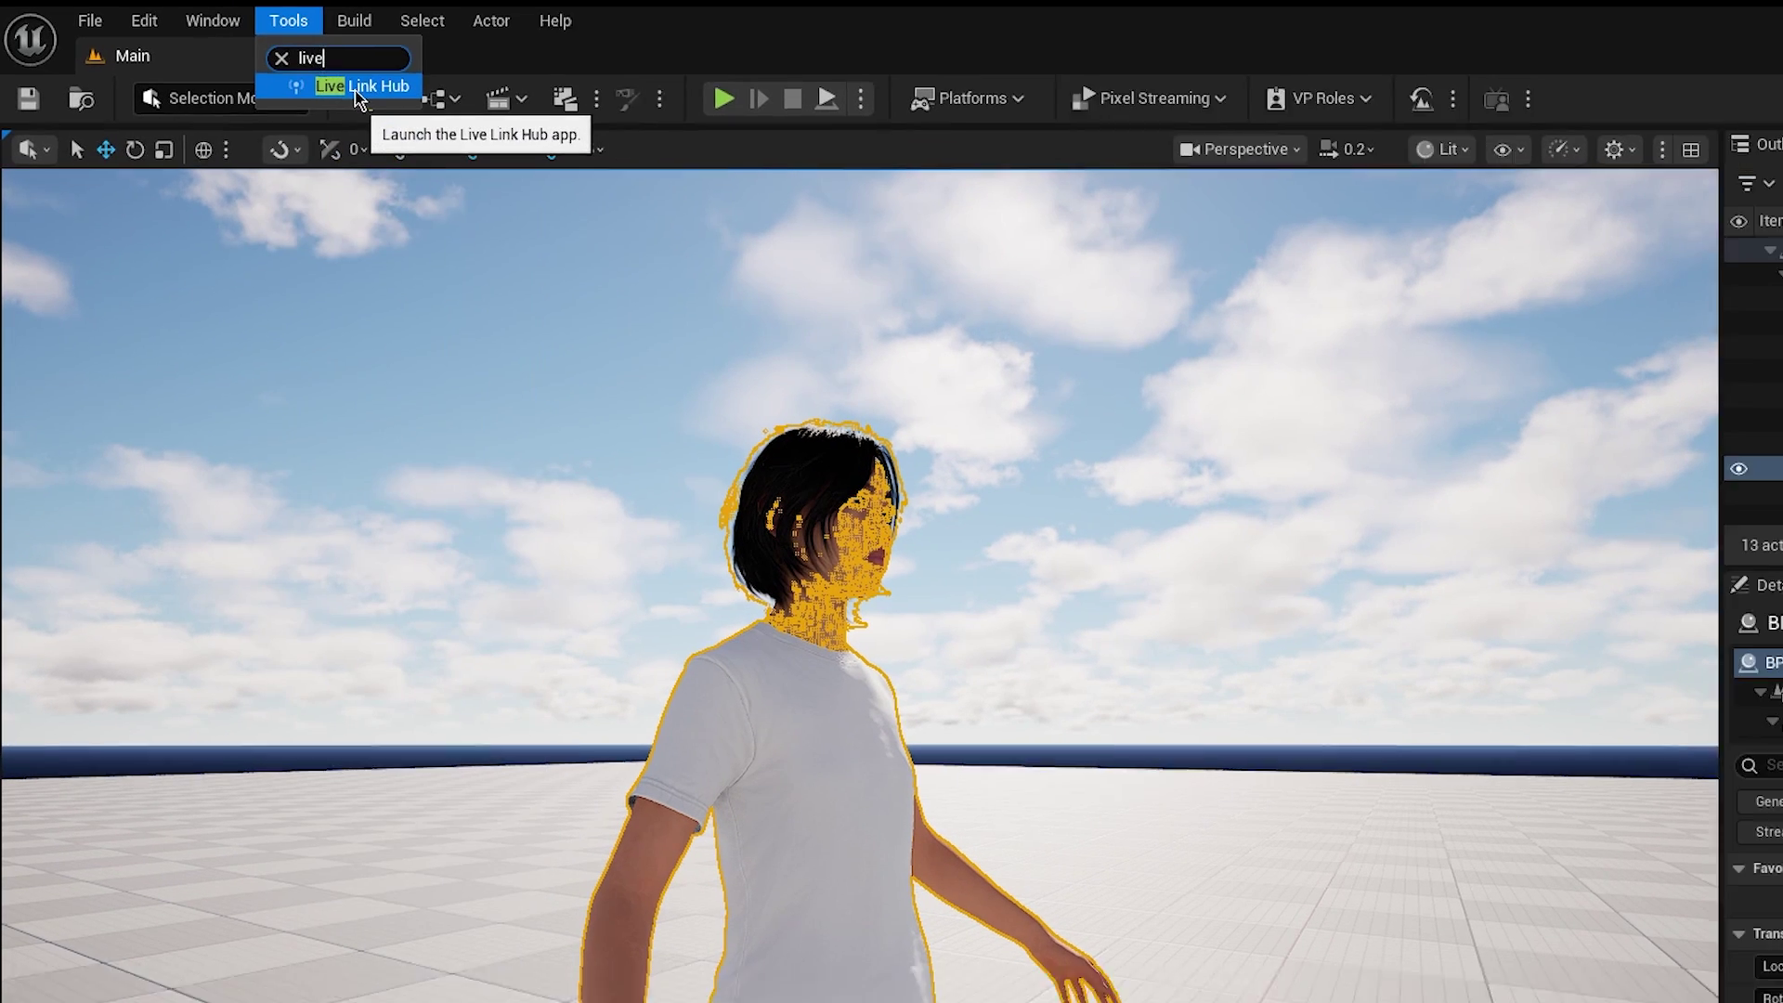
left_click(372, 87)
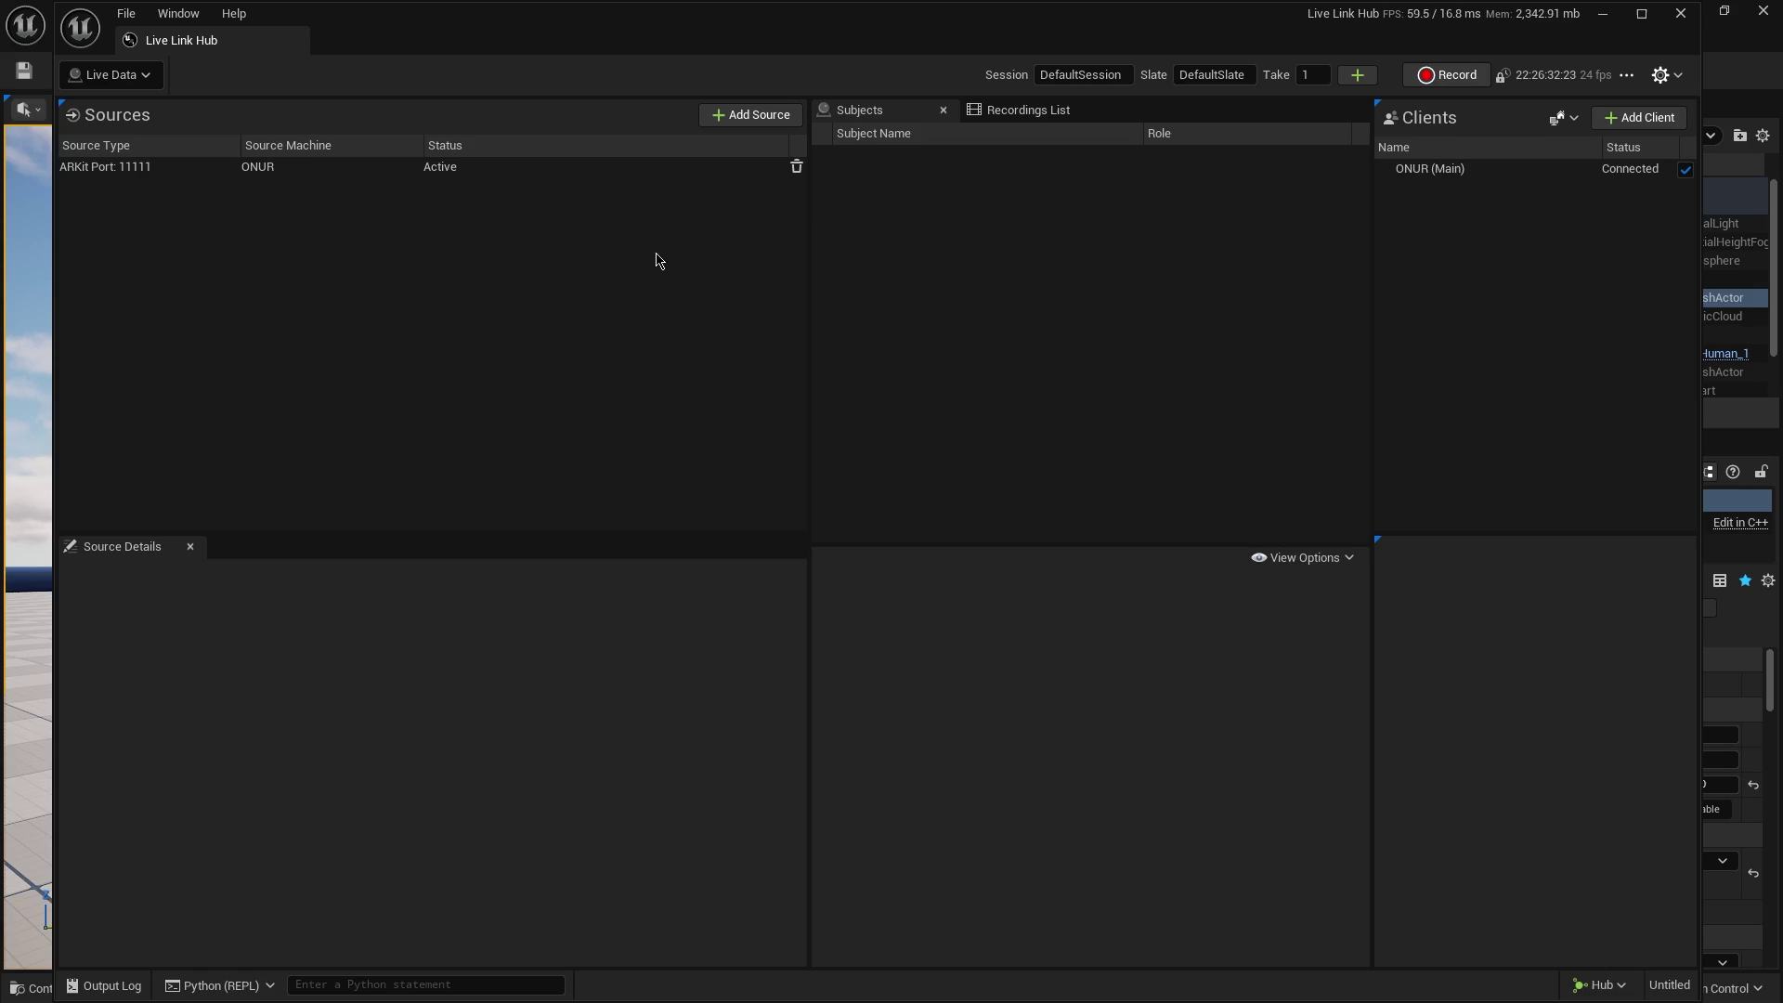
Step: Add a MetaHuman (Video) source in Live Link Hub and connect the webcam
left_click(899, 167)
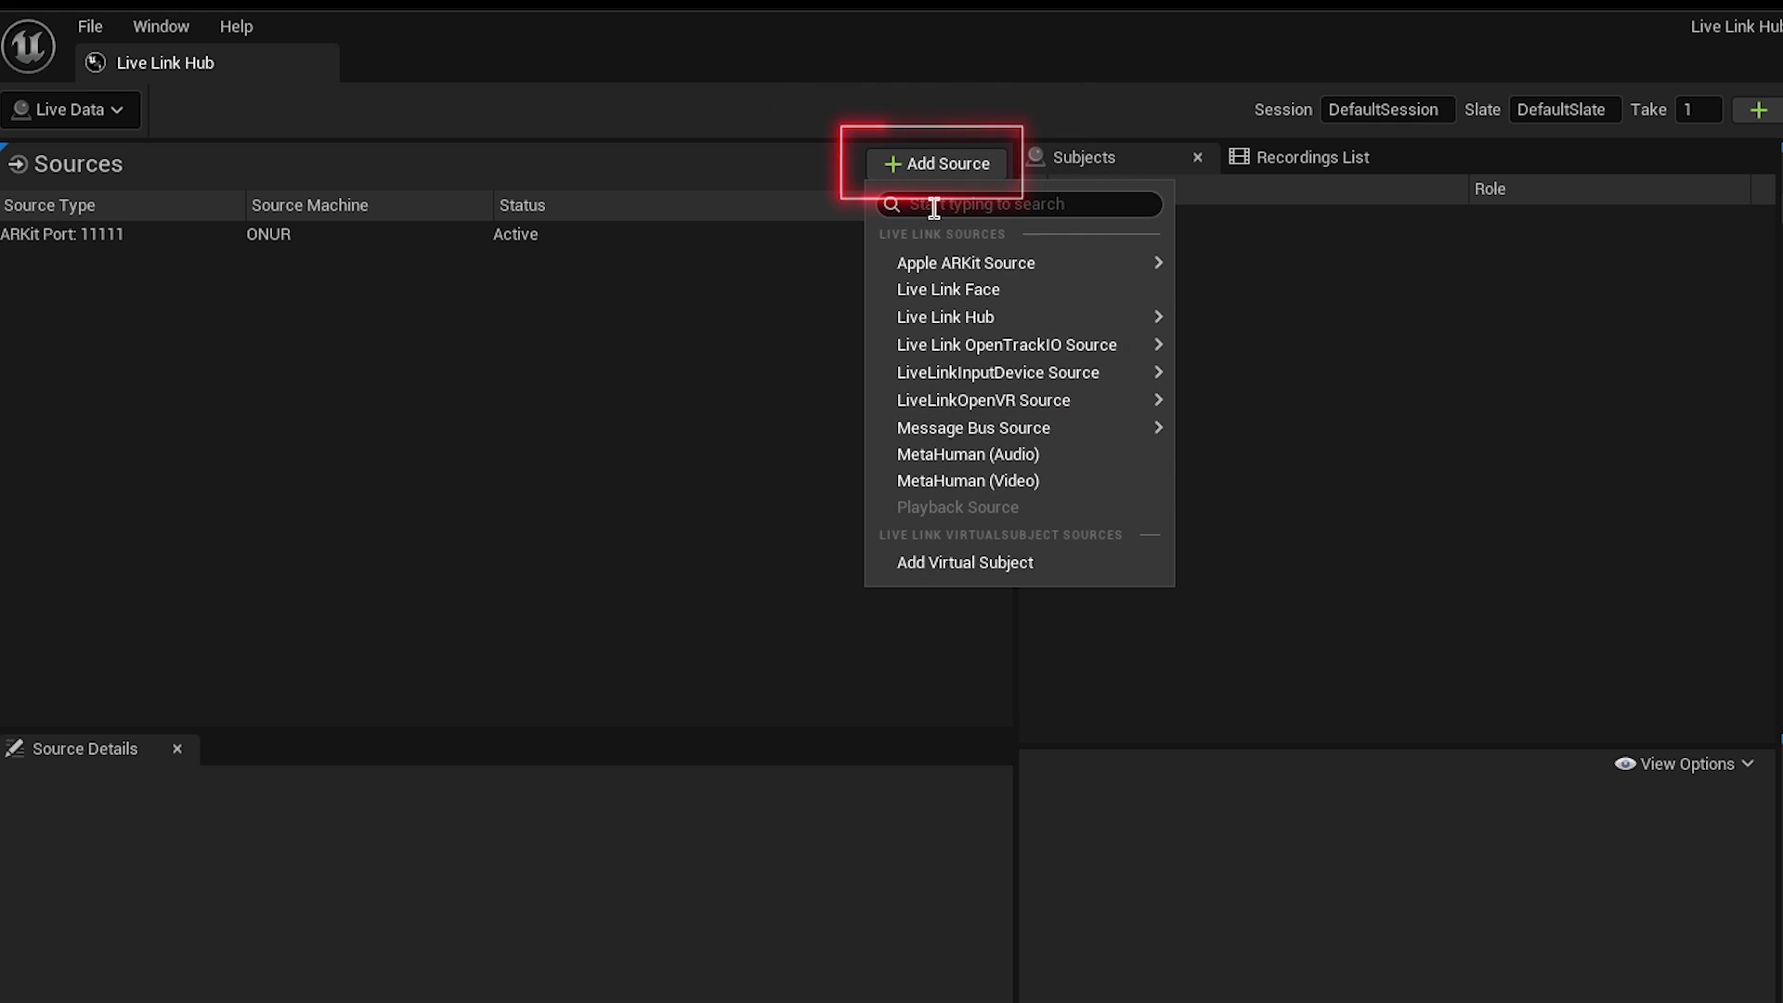
left_click(983, 483)
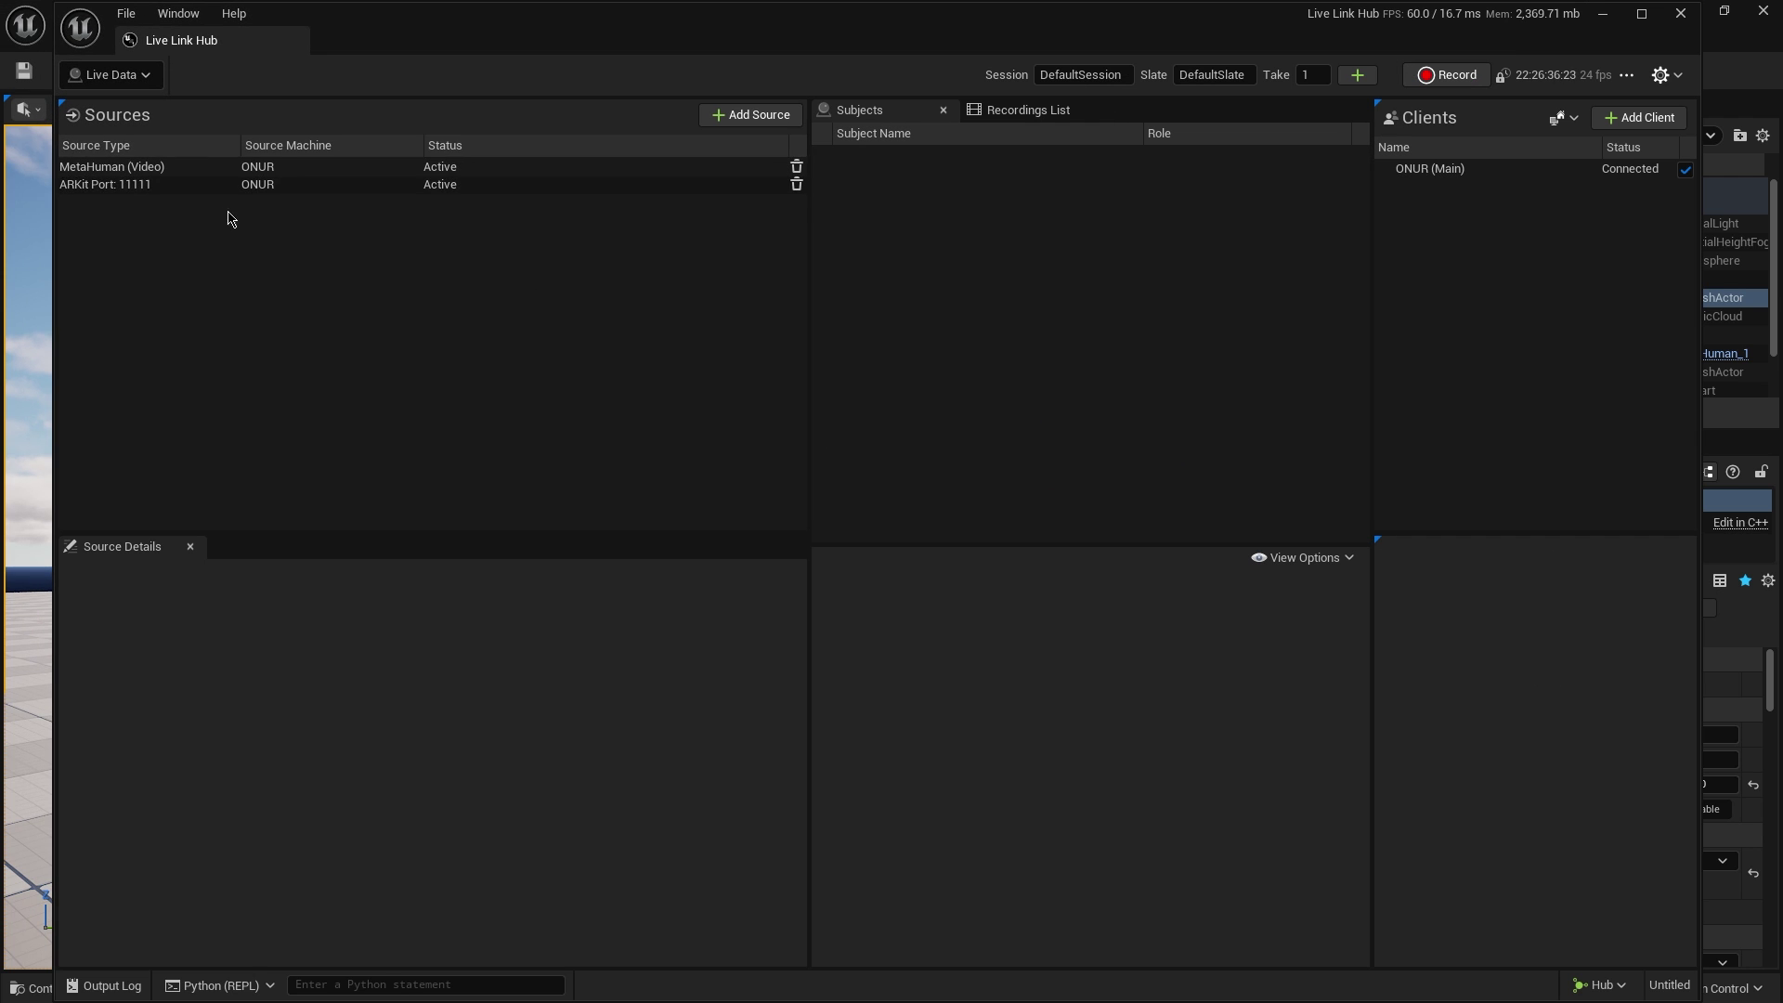
left_click(159, 234)
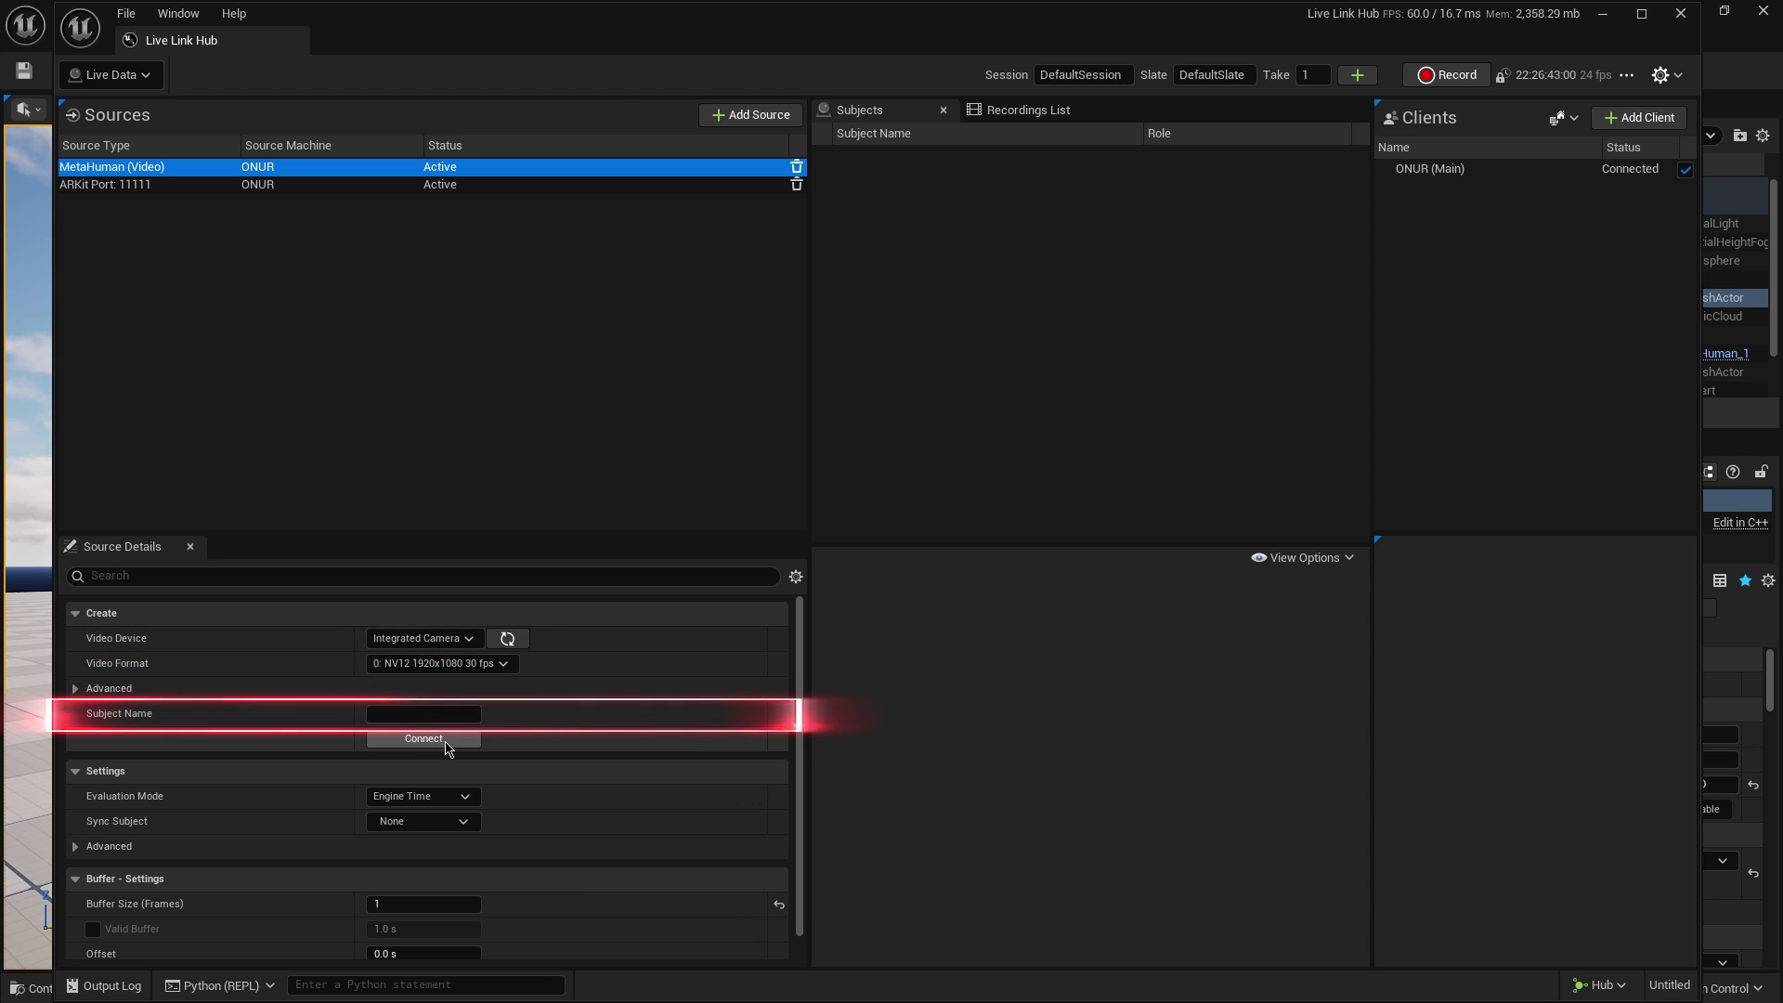
left_click(661, 778)
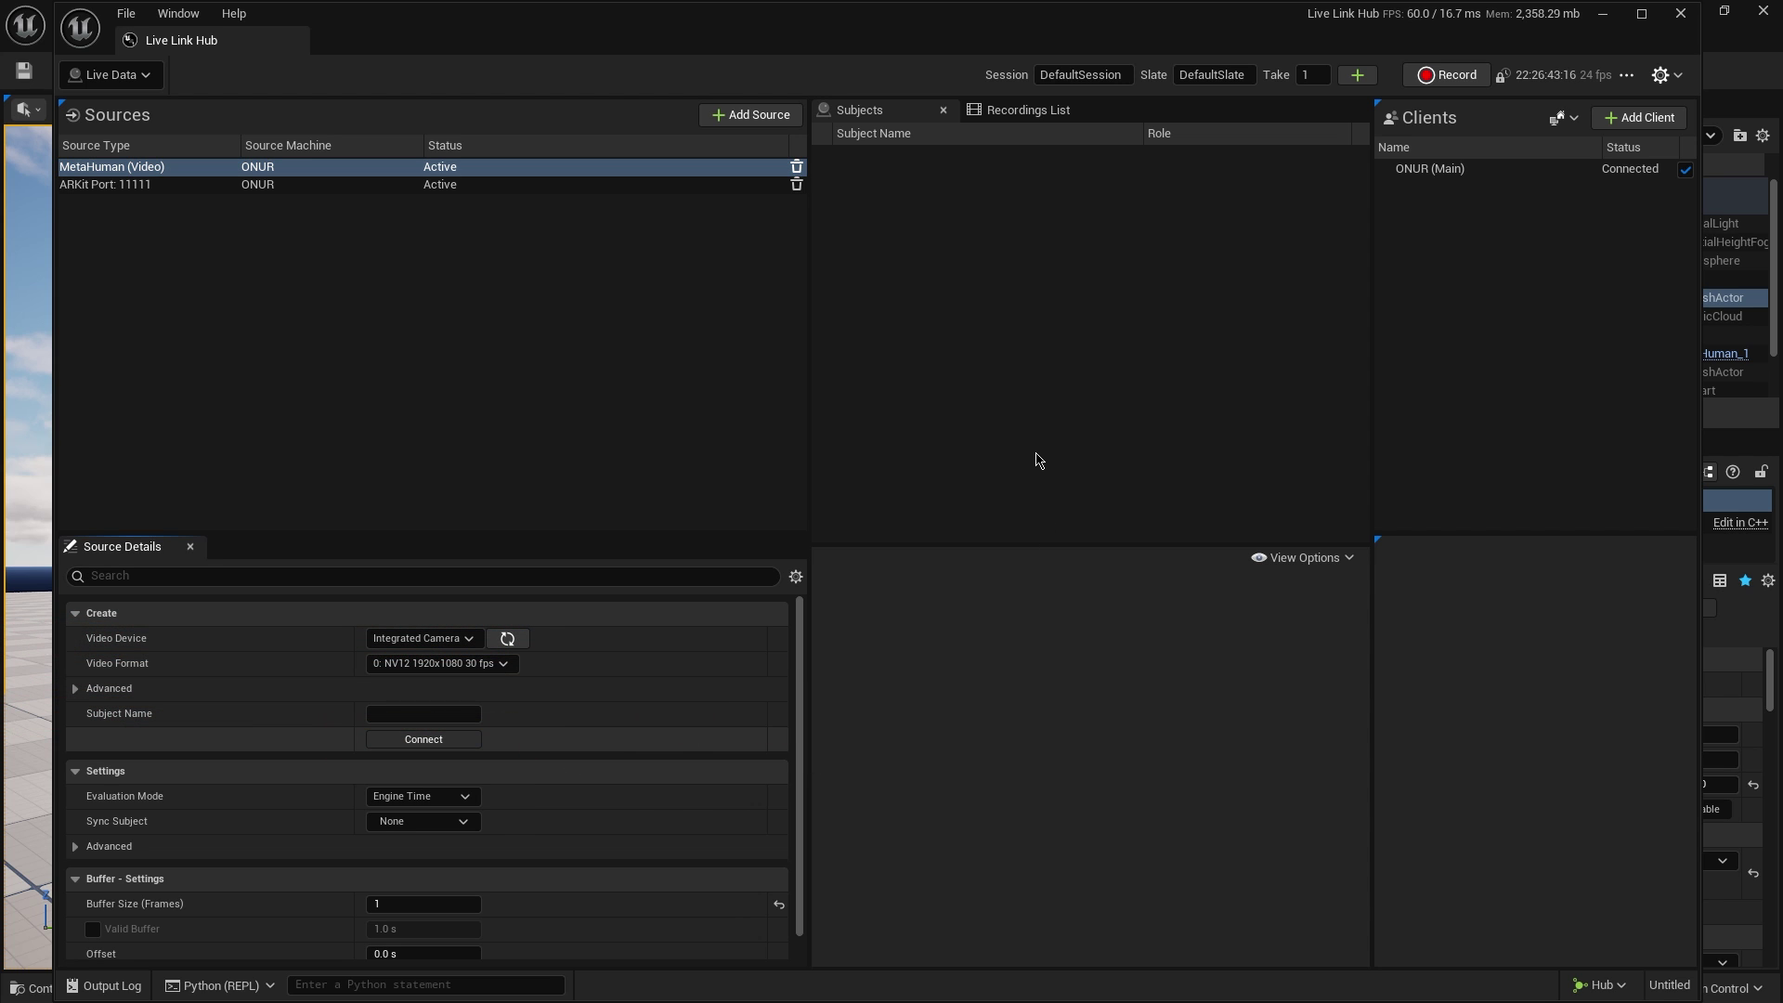
Step: Preview the Integrated Camera feed as Input Video, then pick Rokoko Headcam as video device
left_click(910, 176)
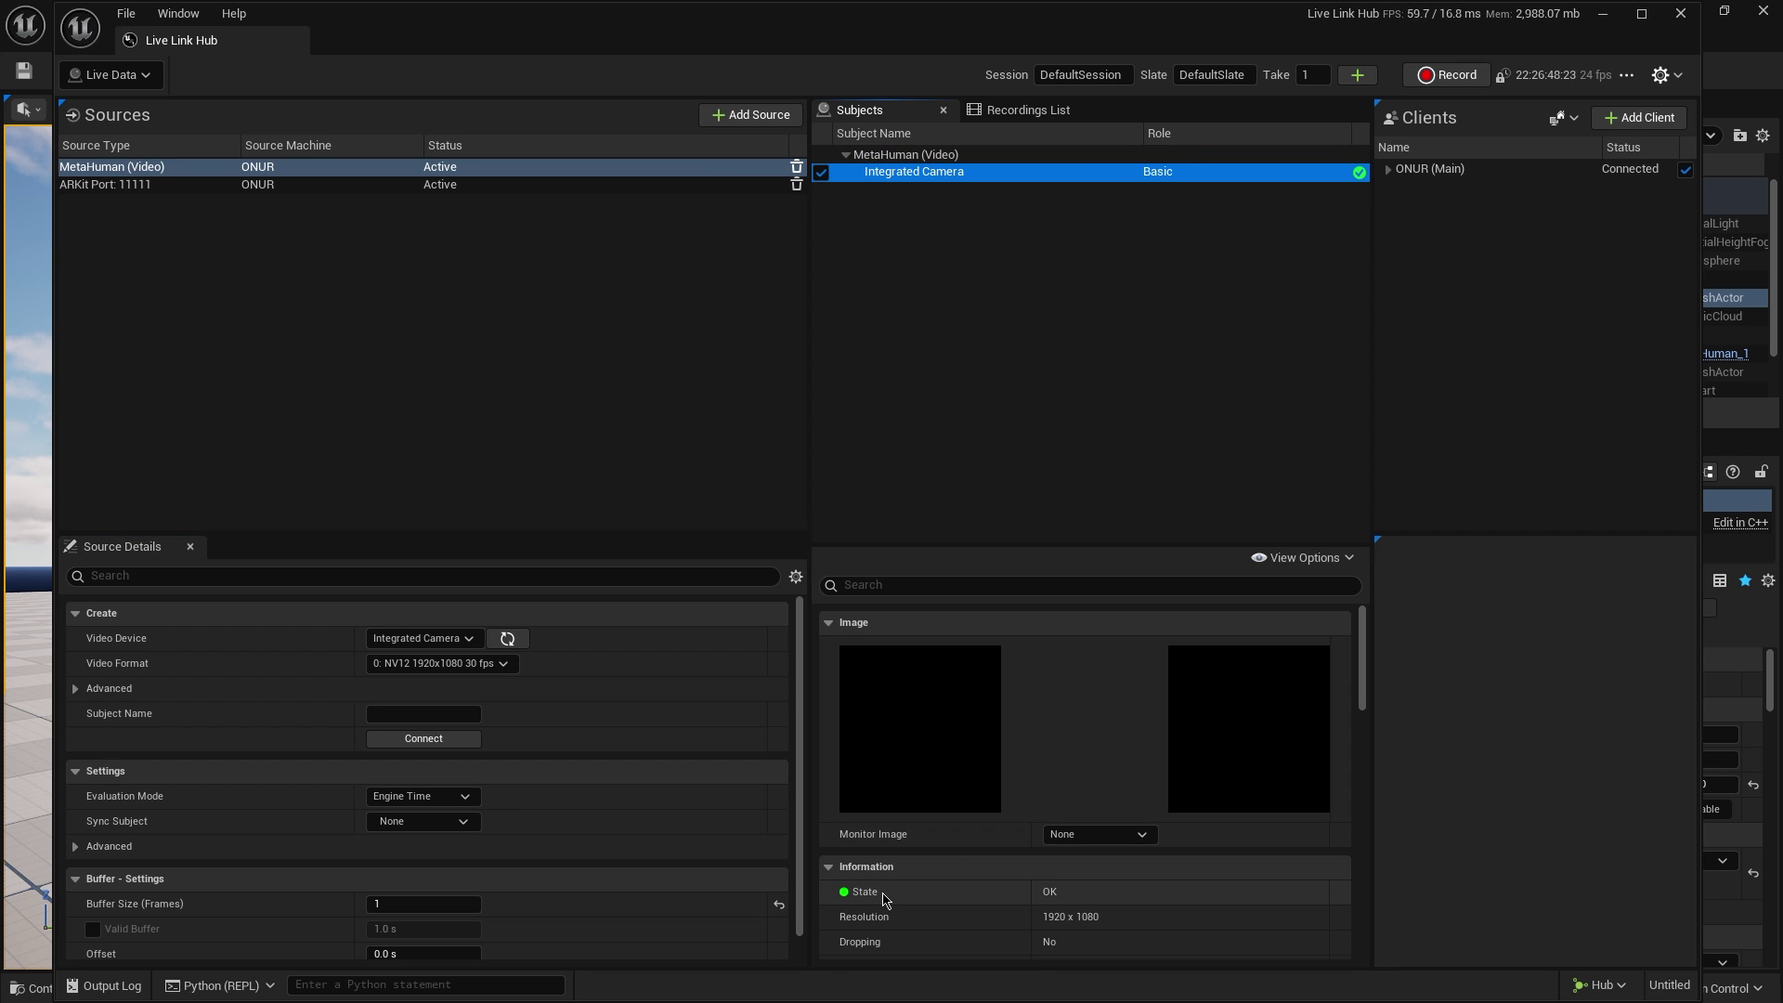
left_click(1099, 834)
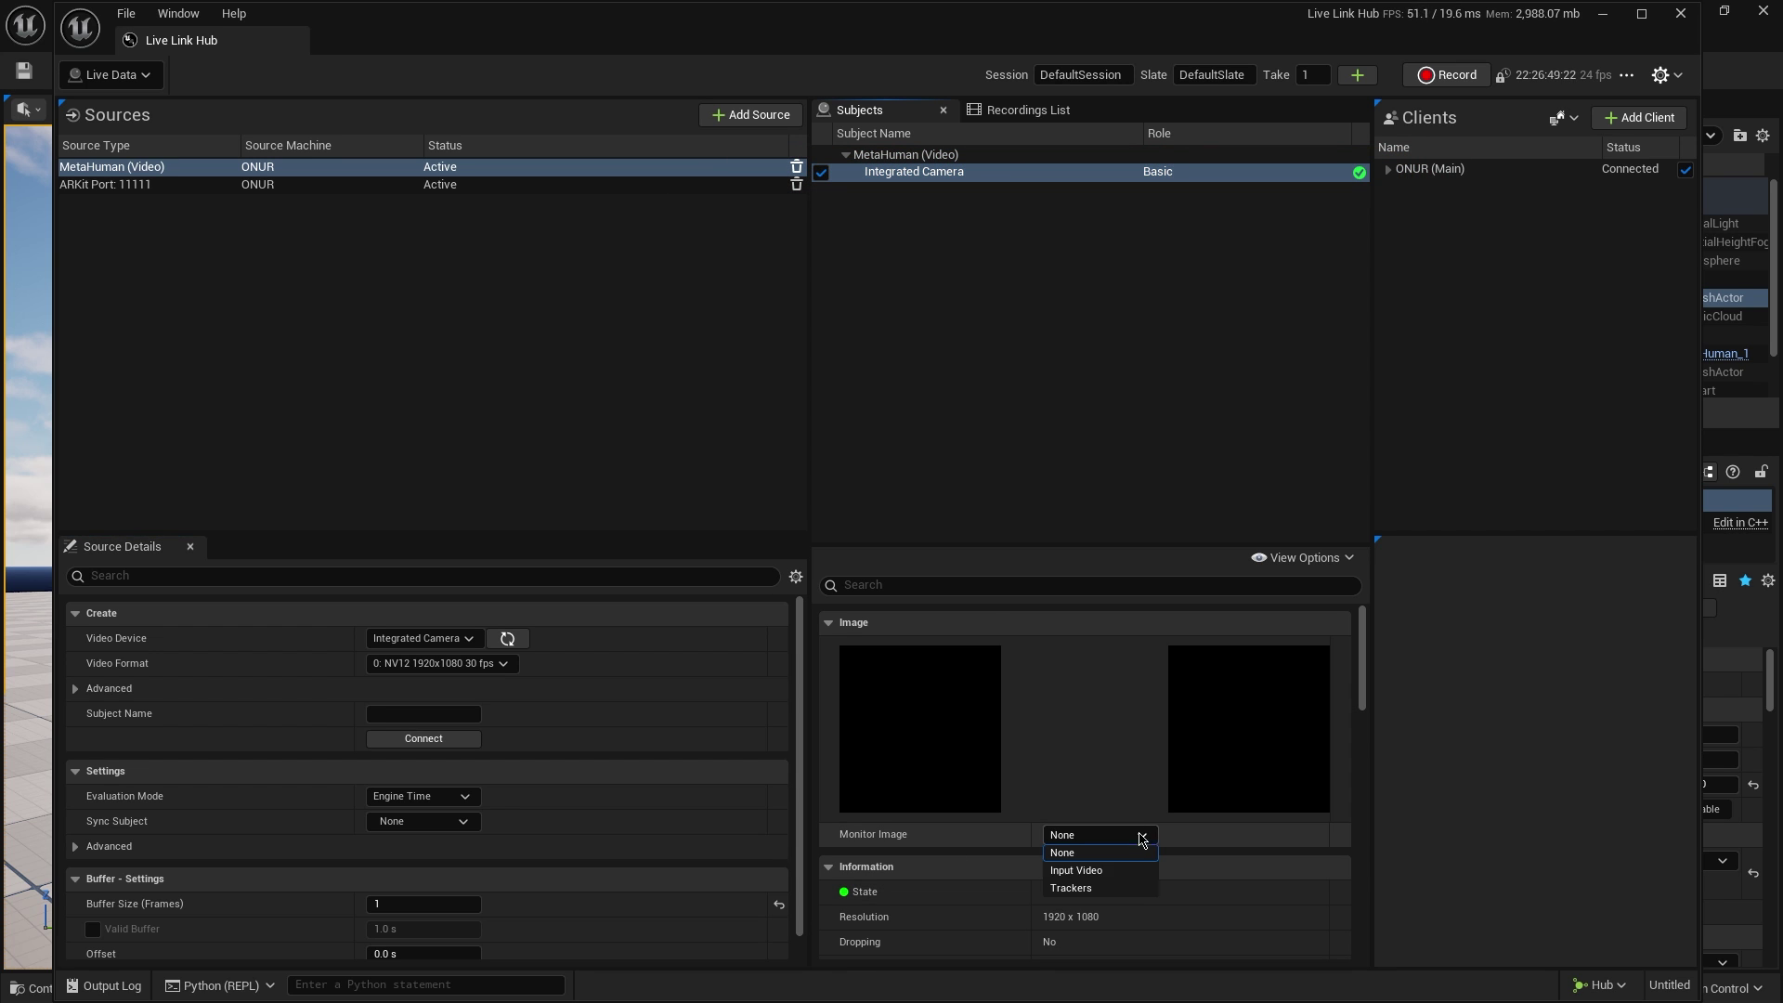
left_click(1097, 871)
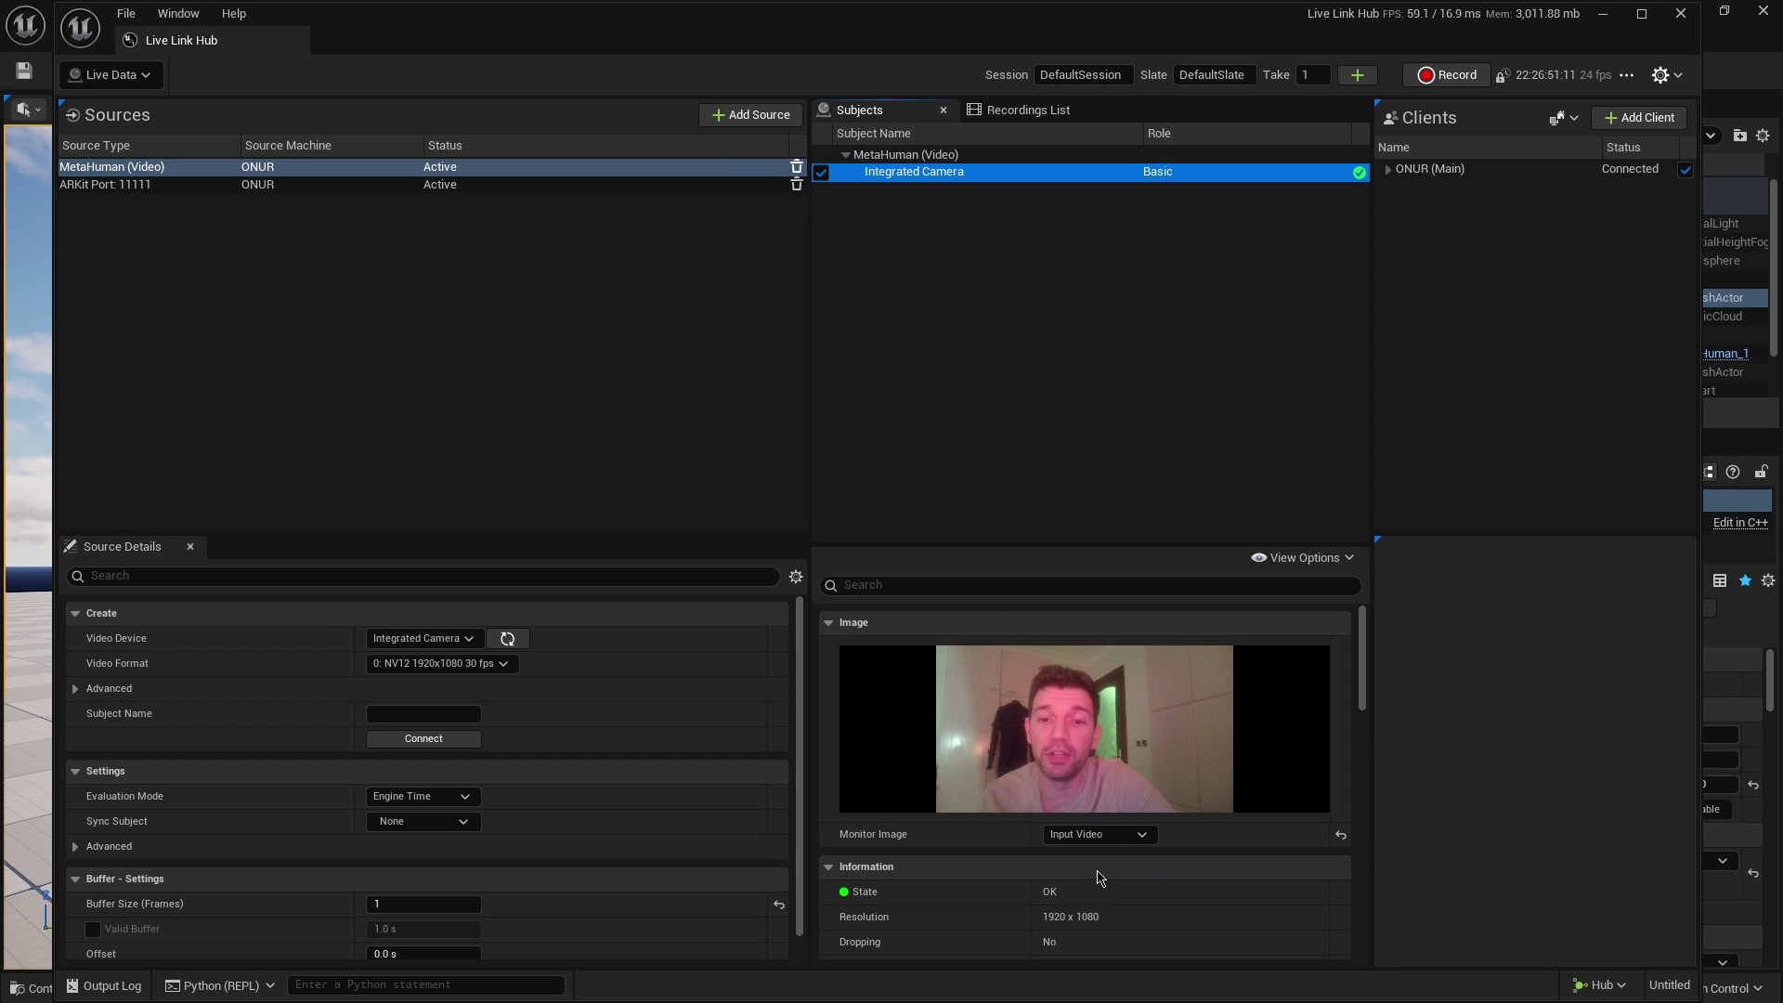
left_click(1141, 834)
left_click(1115, 888)
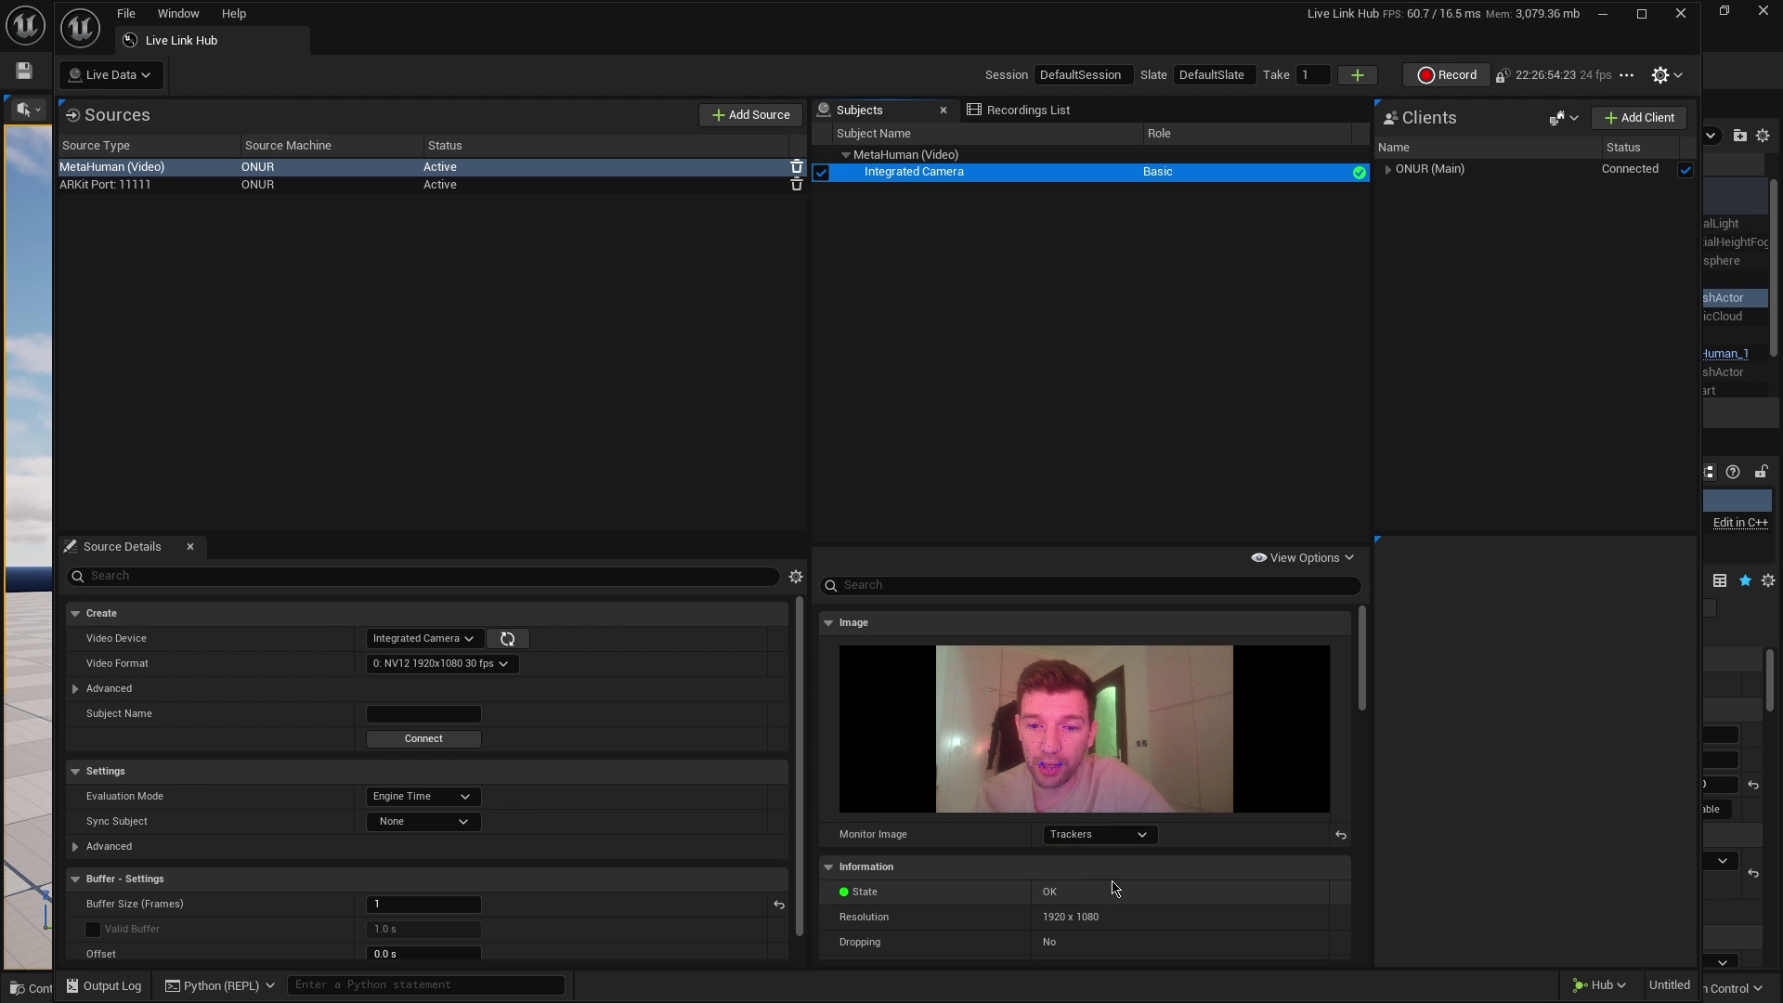
left_click(1119, 834)
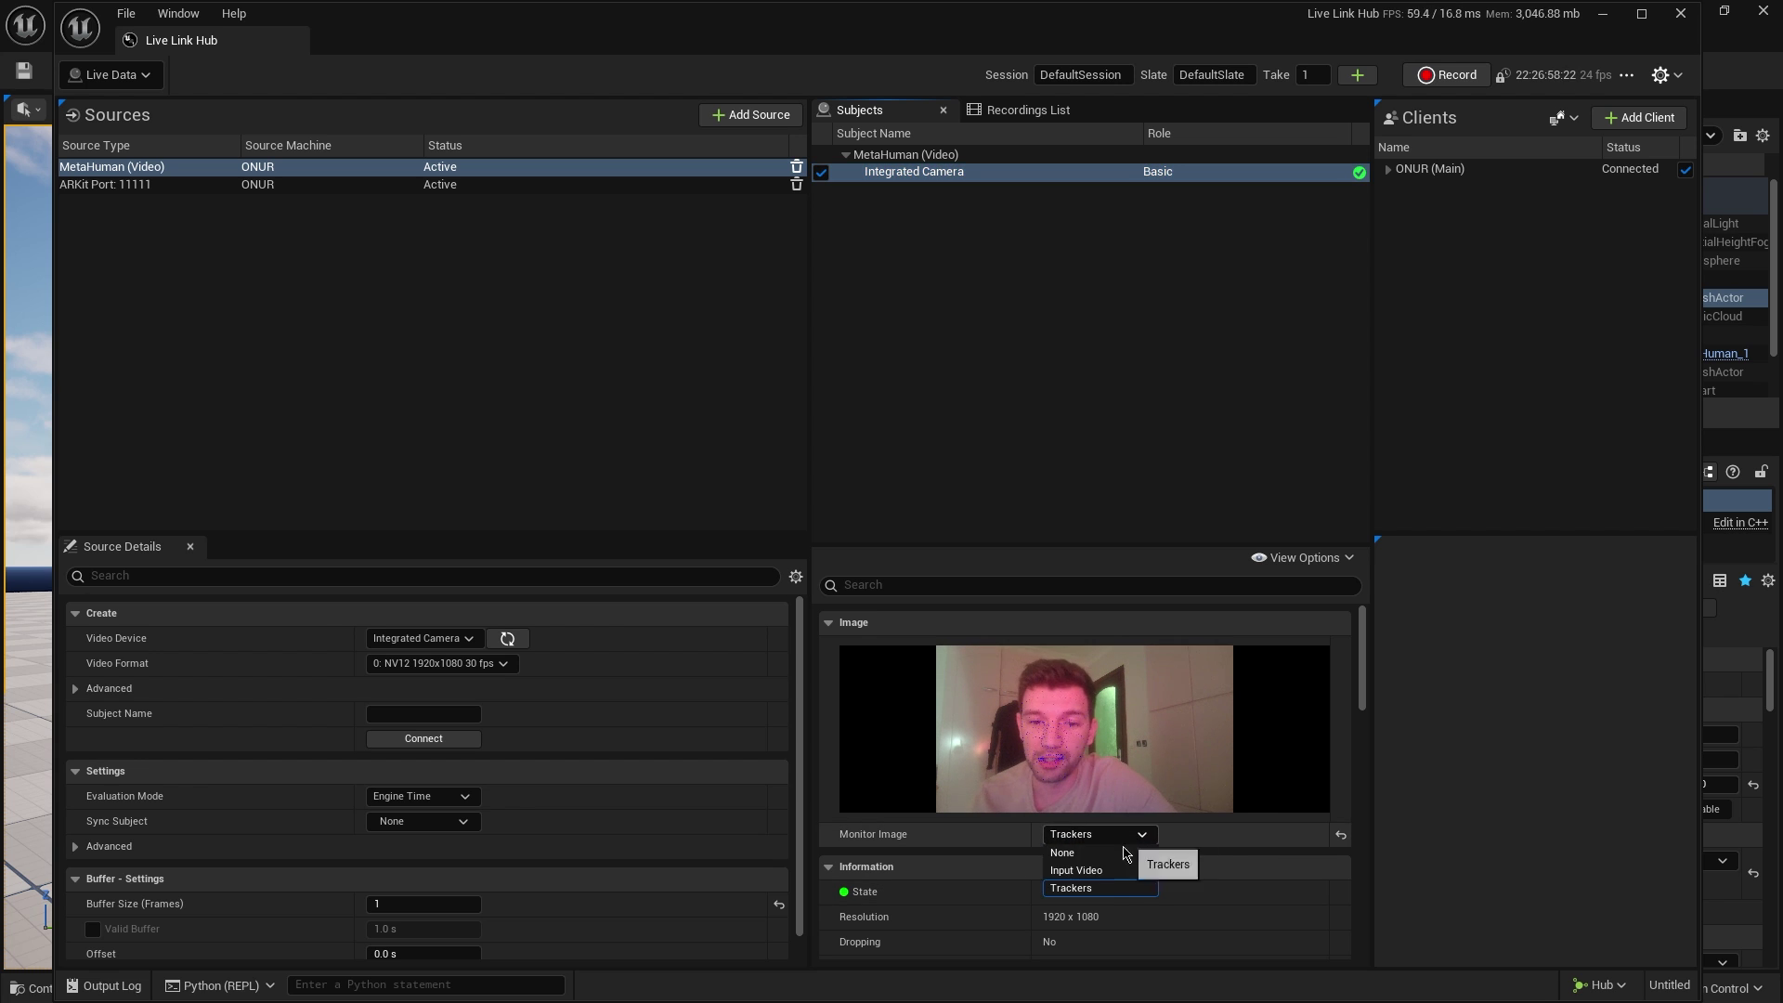
left_click(1097, 871)
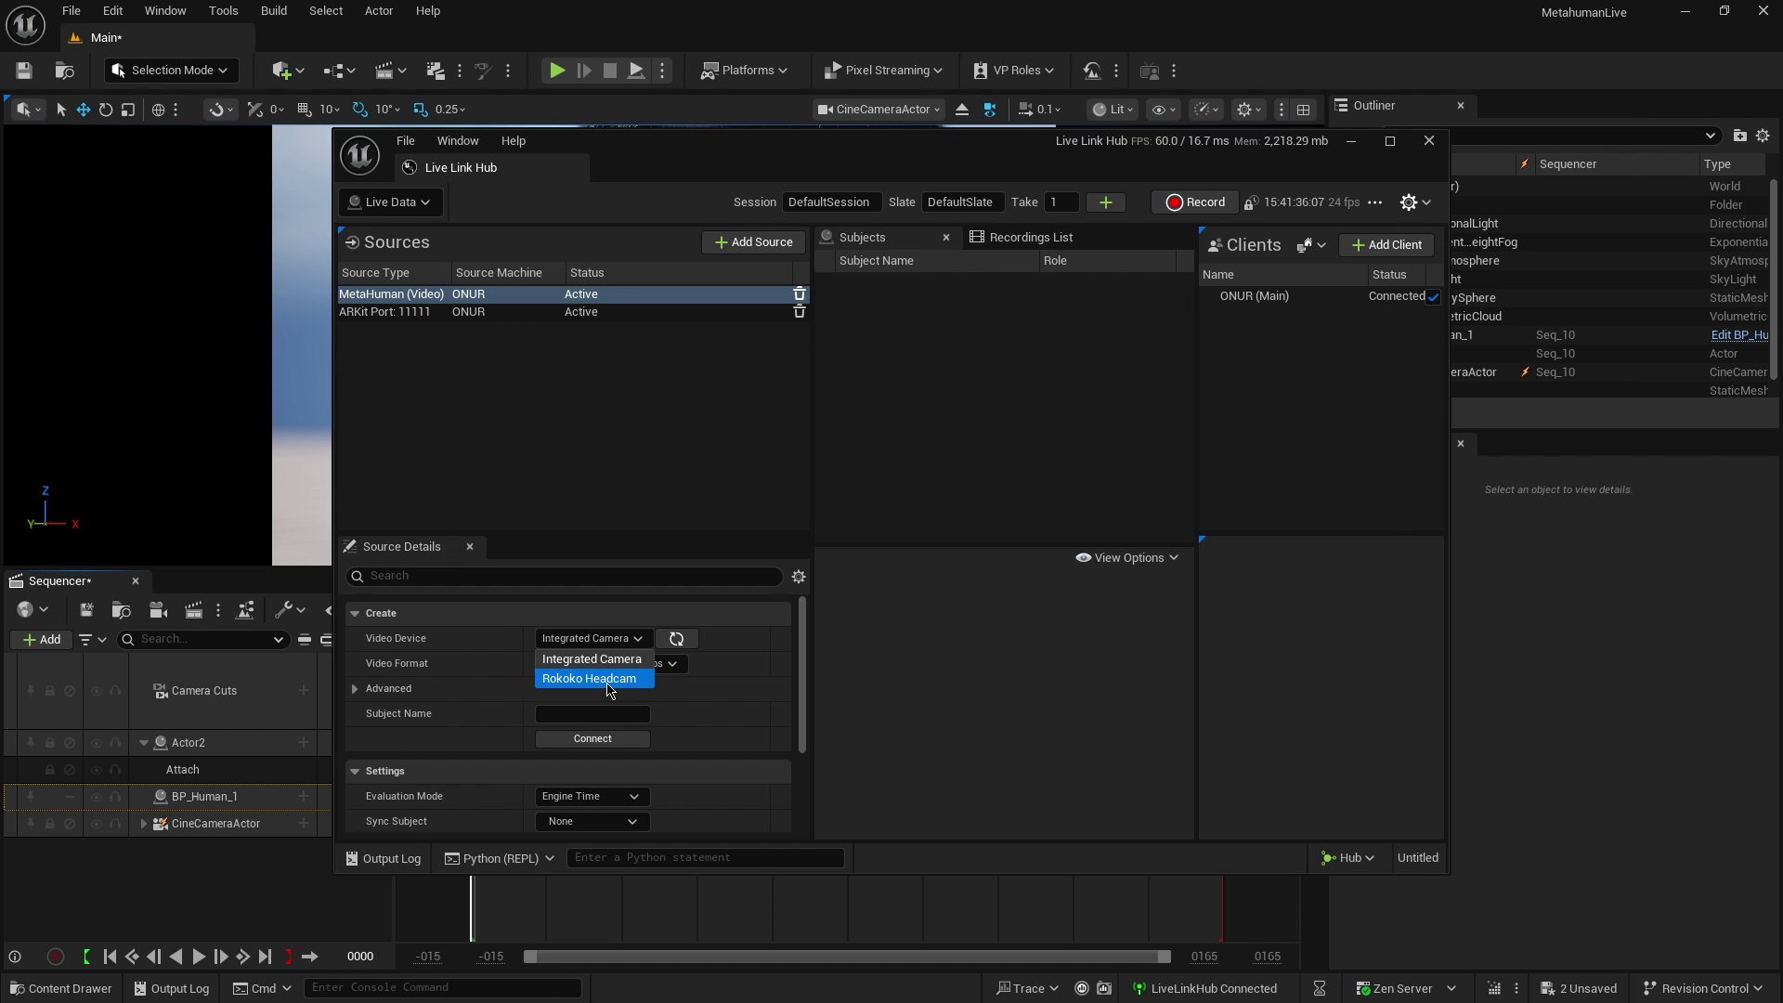
left_click(610, 687)
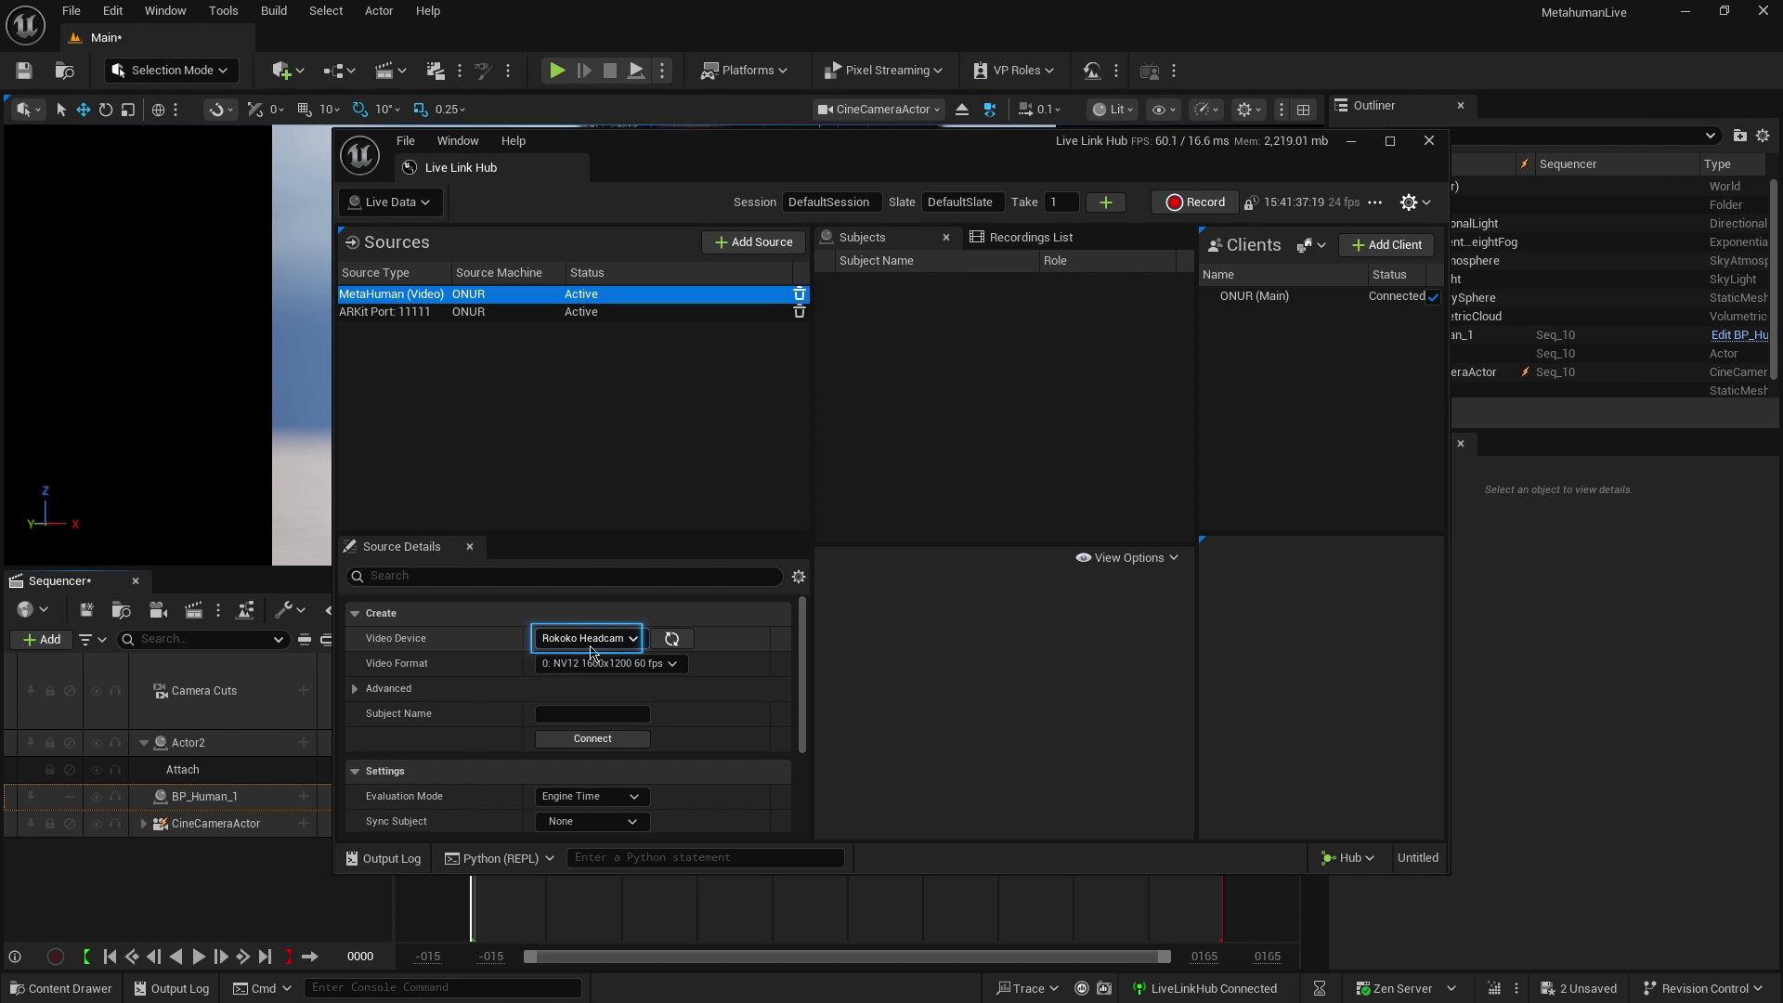
Step: Connect the Rokoko Headcam subject, preview its input video and set image rotation to Two Seventy
left_click(599, 721)
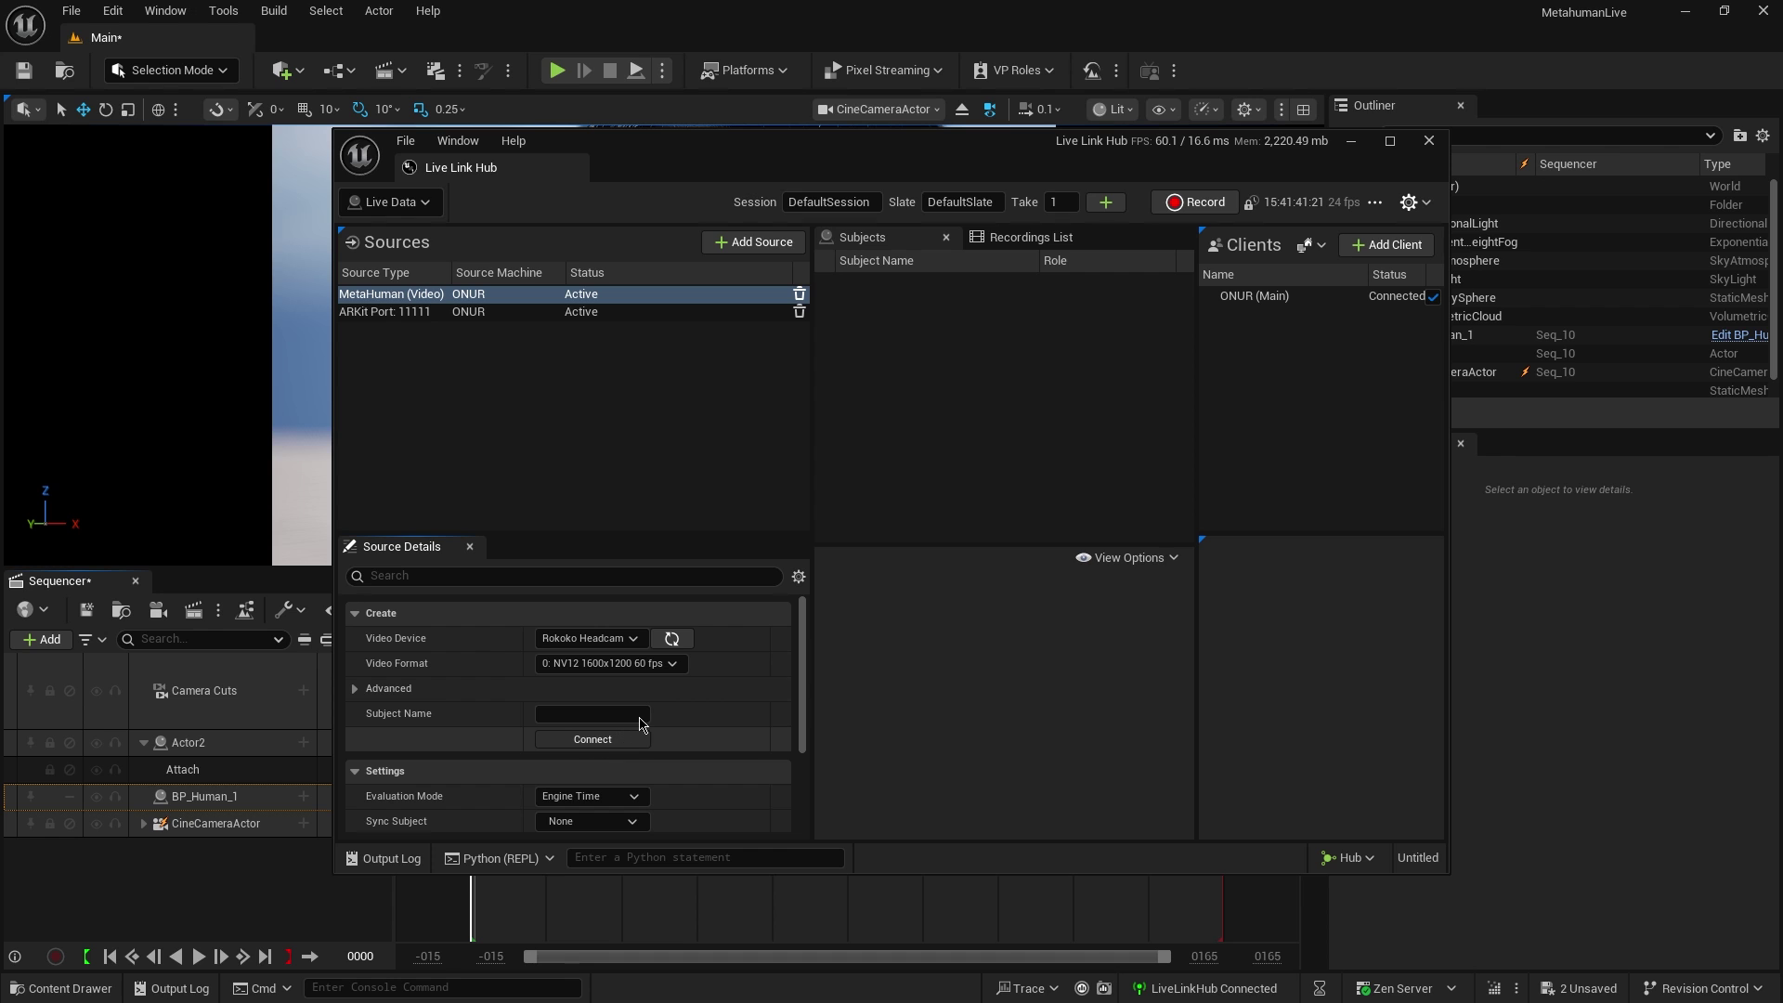
scroll(647, 737, "down", 1)
left_click(938, 298)
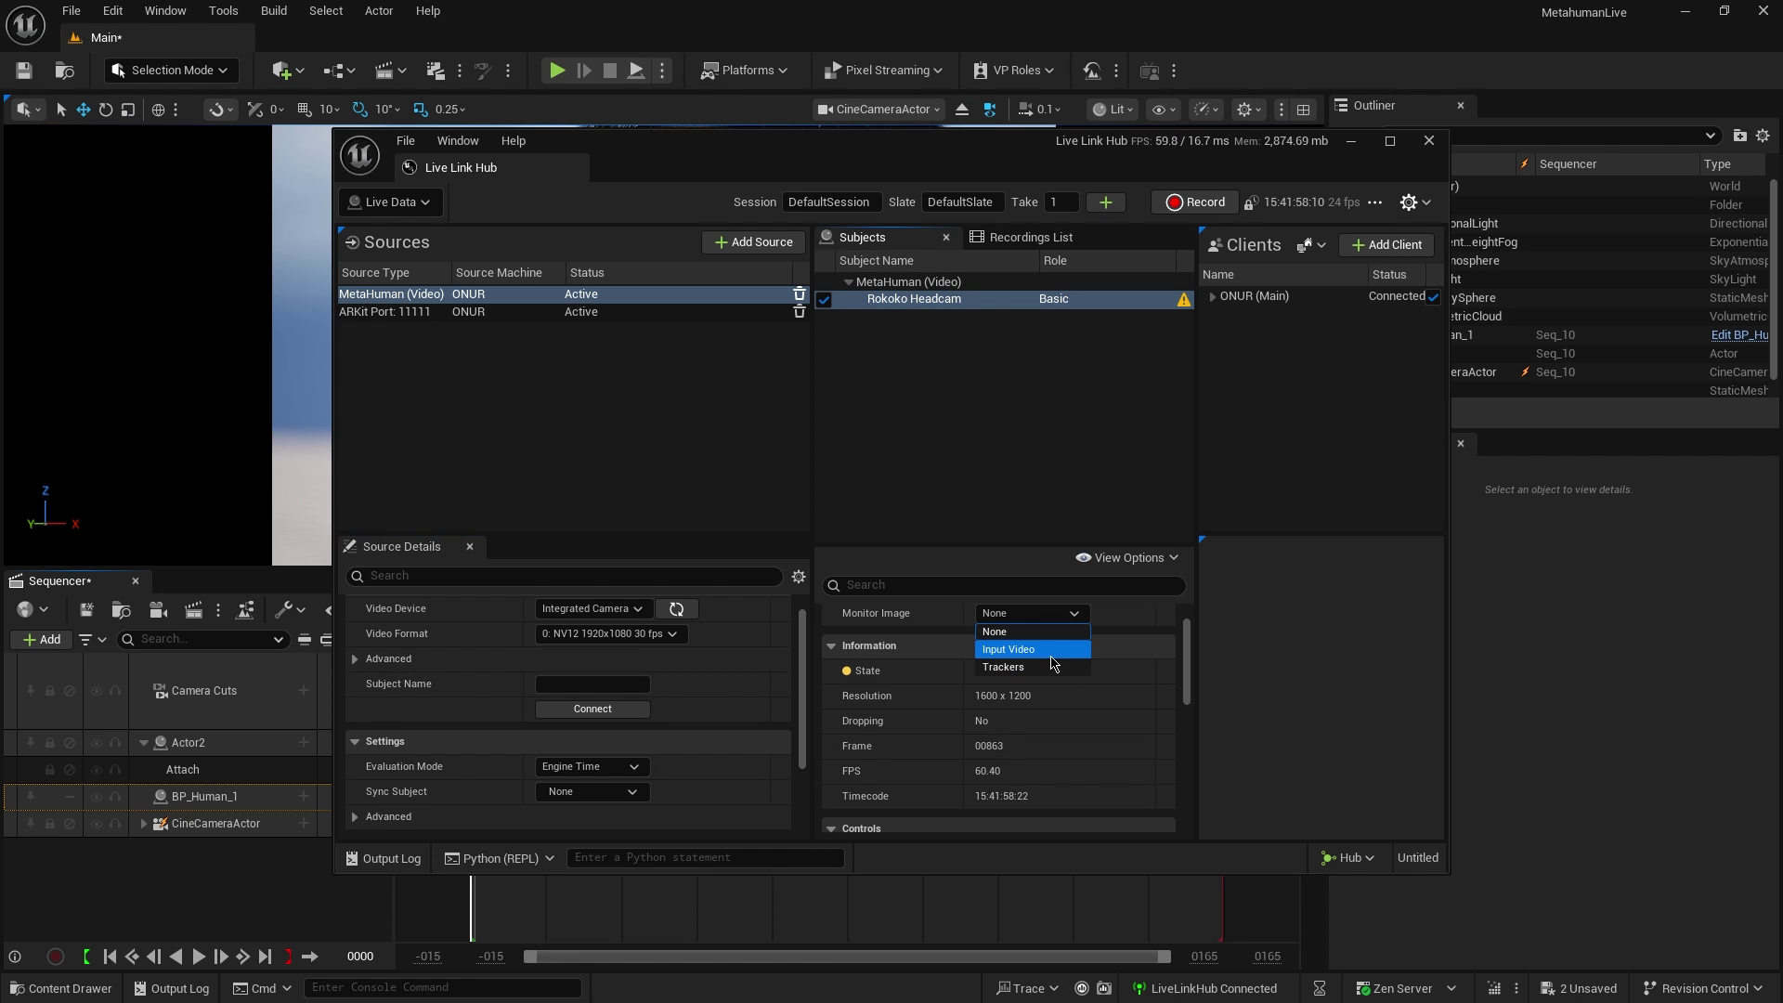
left_click(1050, 652)
left_click_drag(1187, 670, 1188, 721)
left_click(1050, 728)
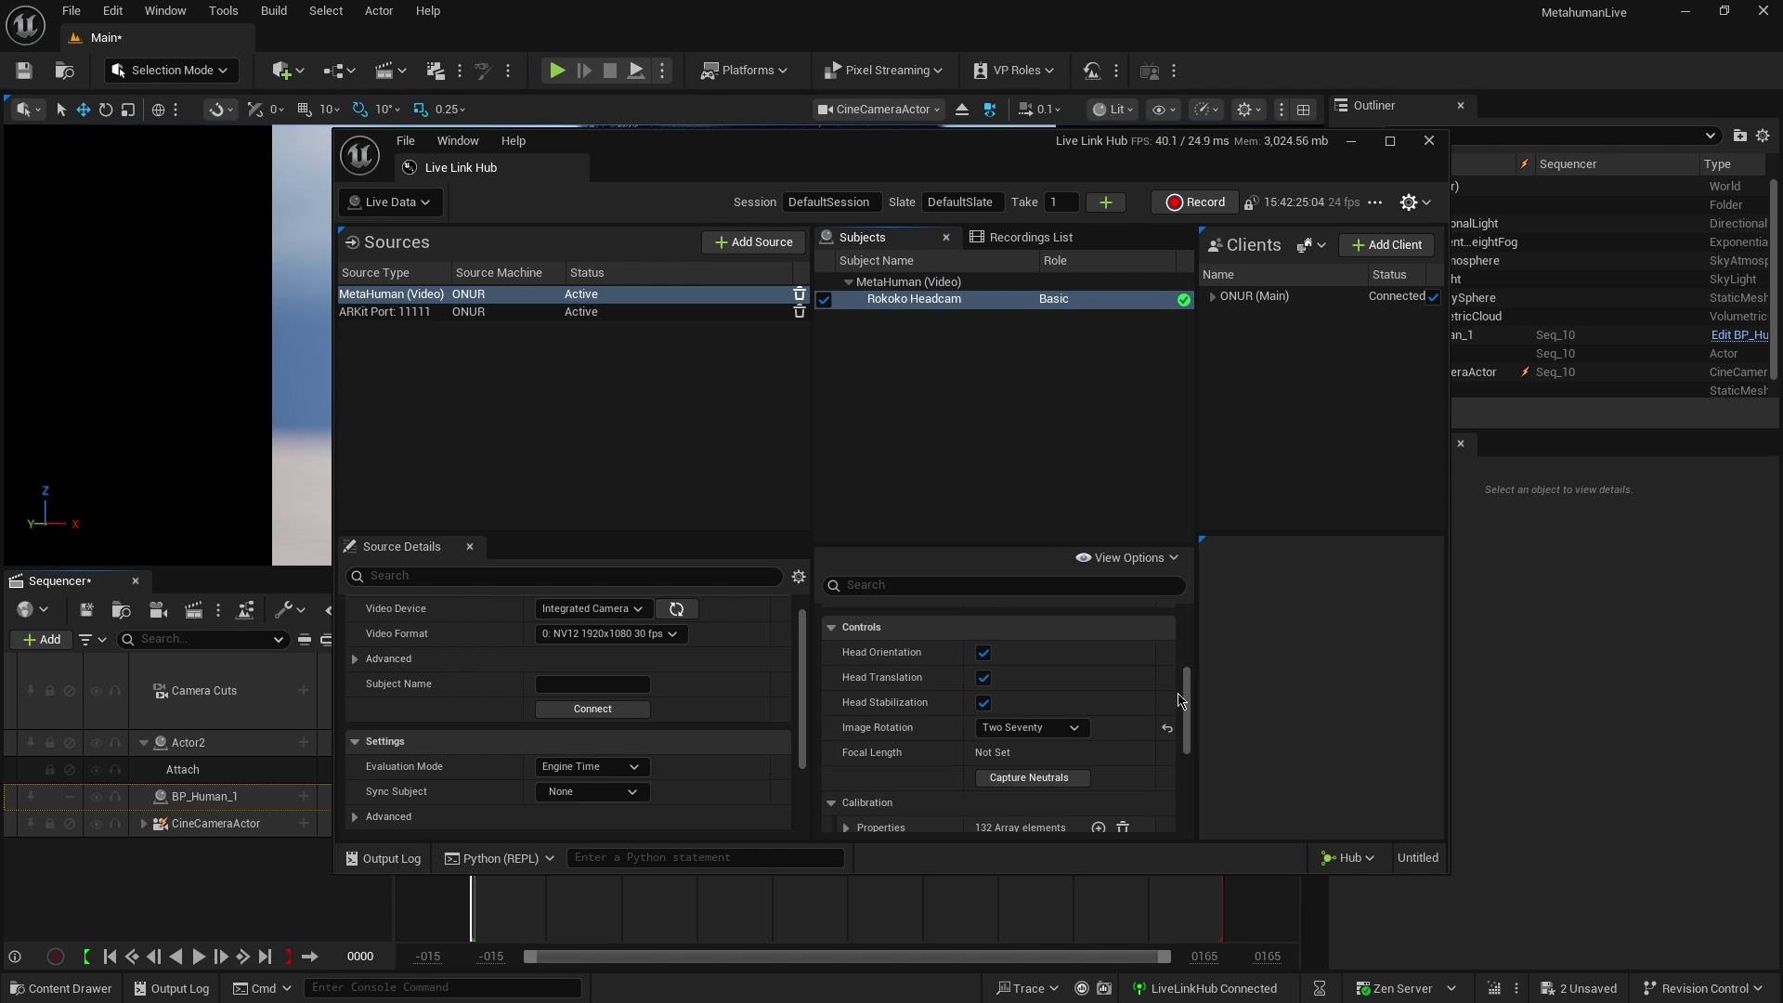
Step: Turn off head orientation, head translation and head stabilization for the headcam subject
scroll(990, 703, "up", 1)
left_click(984, 691)
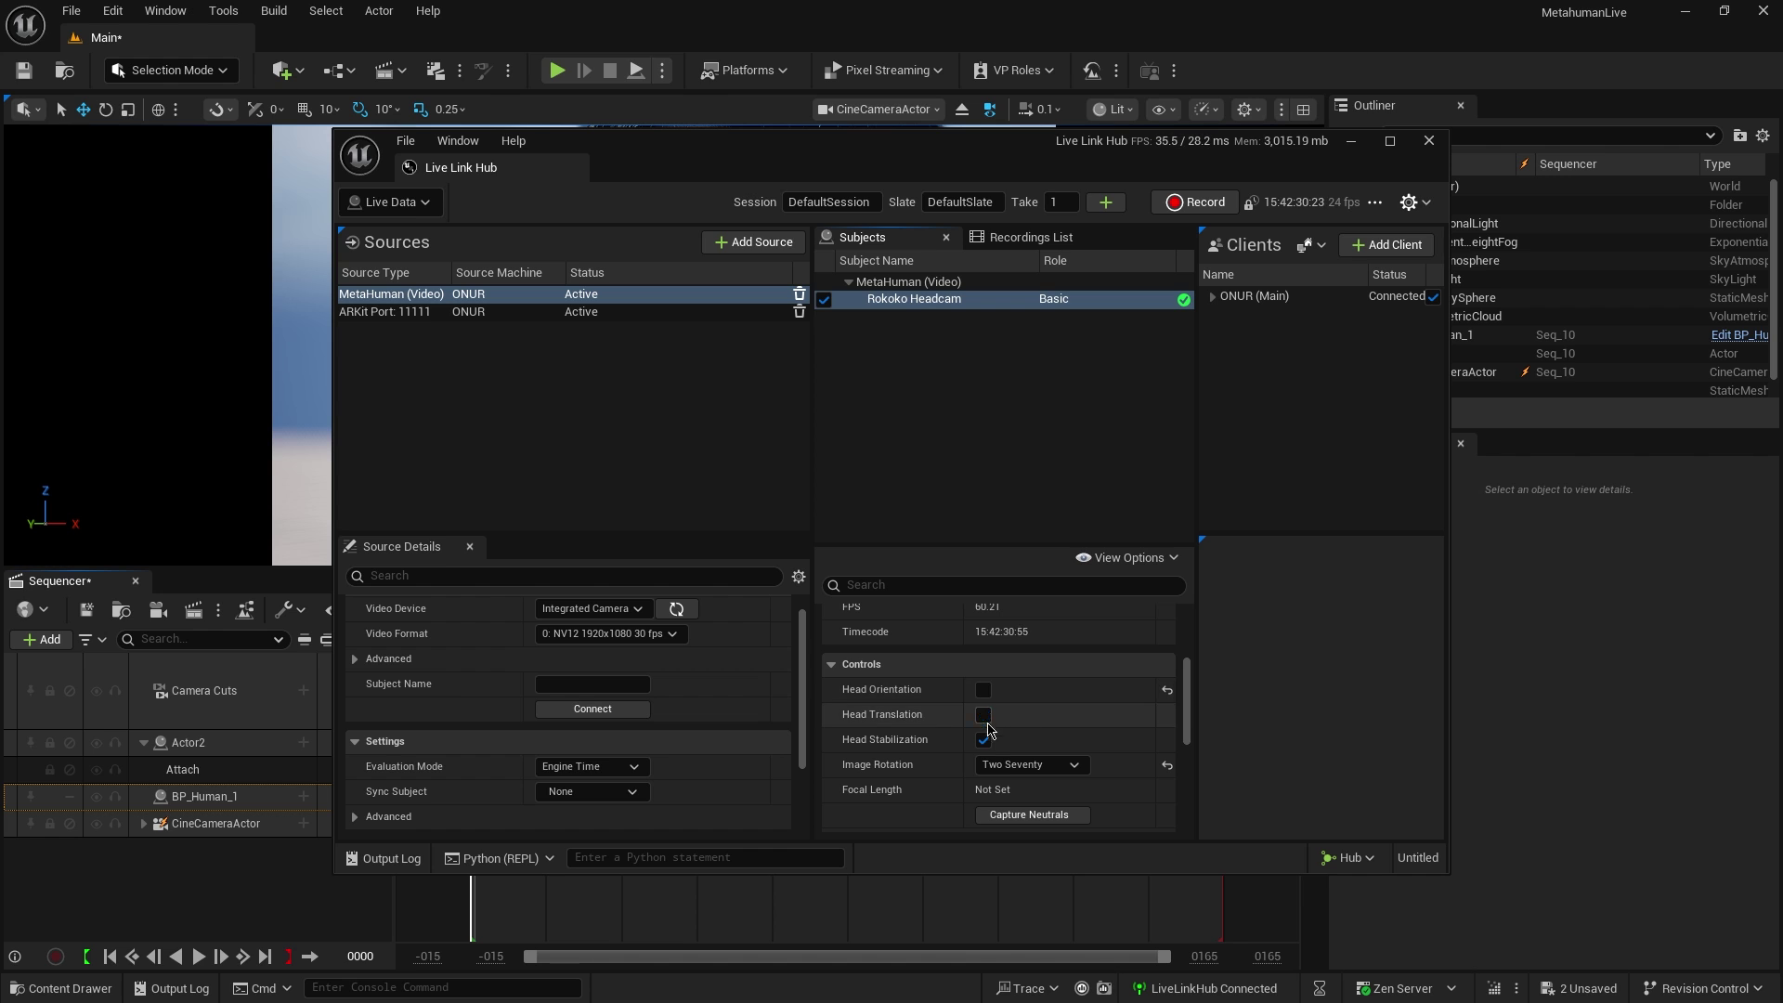
left_click(984, 715)
left_click(984, 740)
scroll(1193, 697, "up", 1)
scroll(1192, 697, "up", 5)
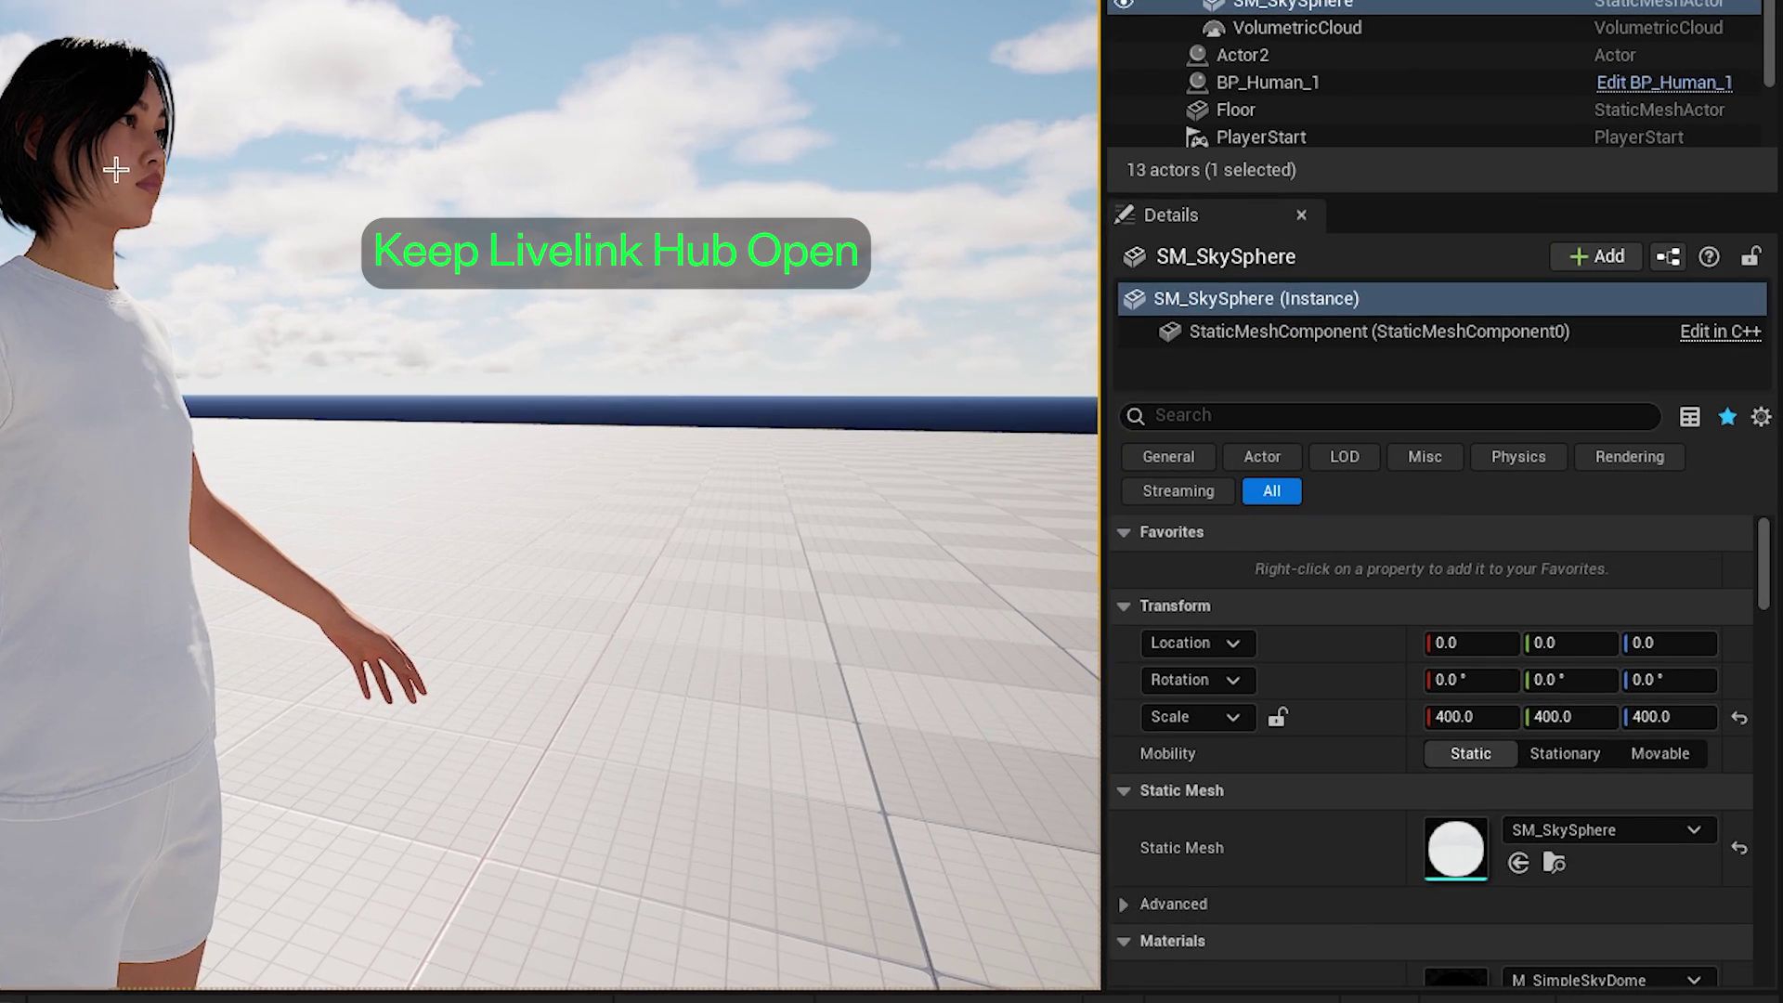
Step: Drive BP_Human_1 from the Integrated Camera Live Link subject with Use Live Link enabled
left_click(640, 415)
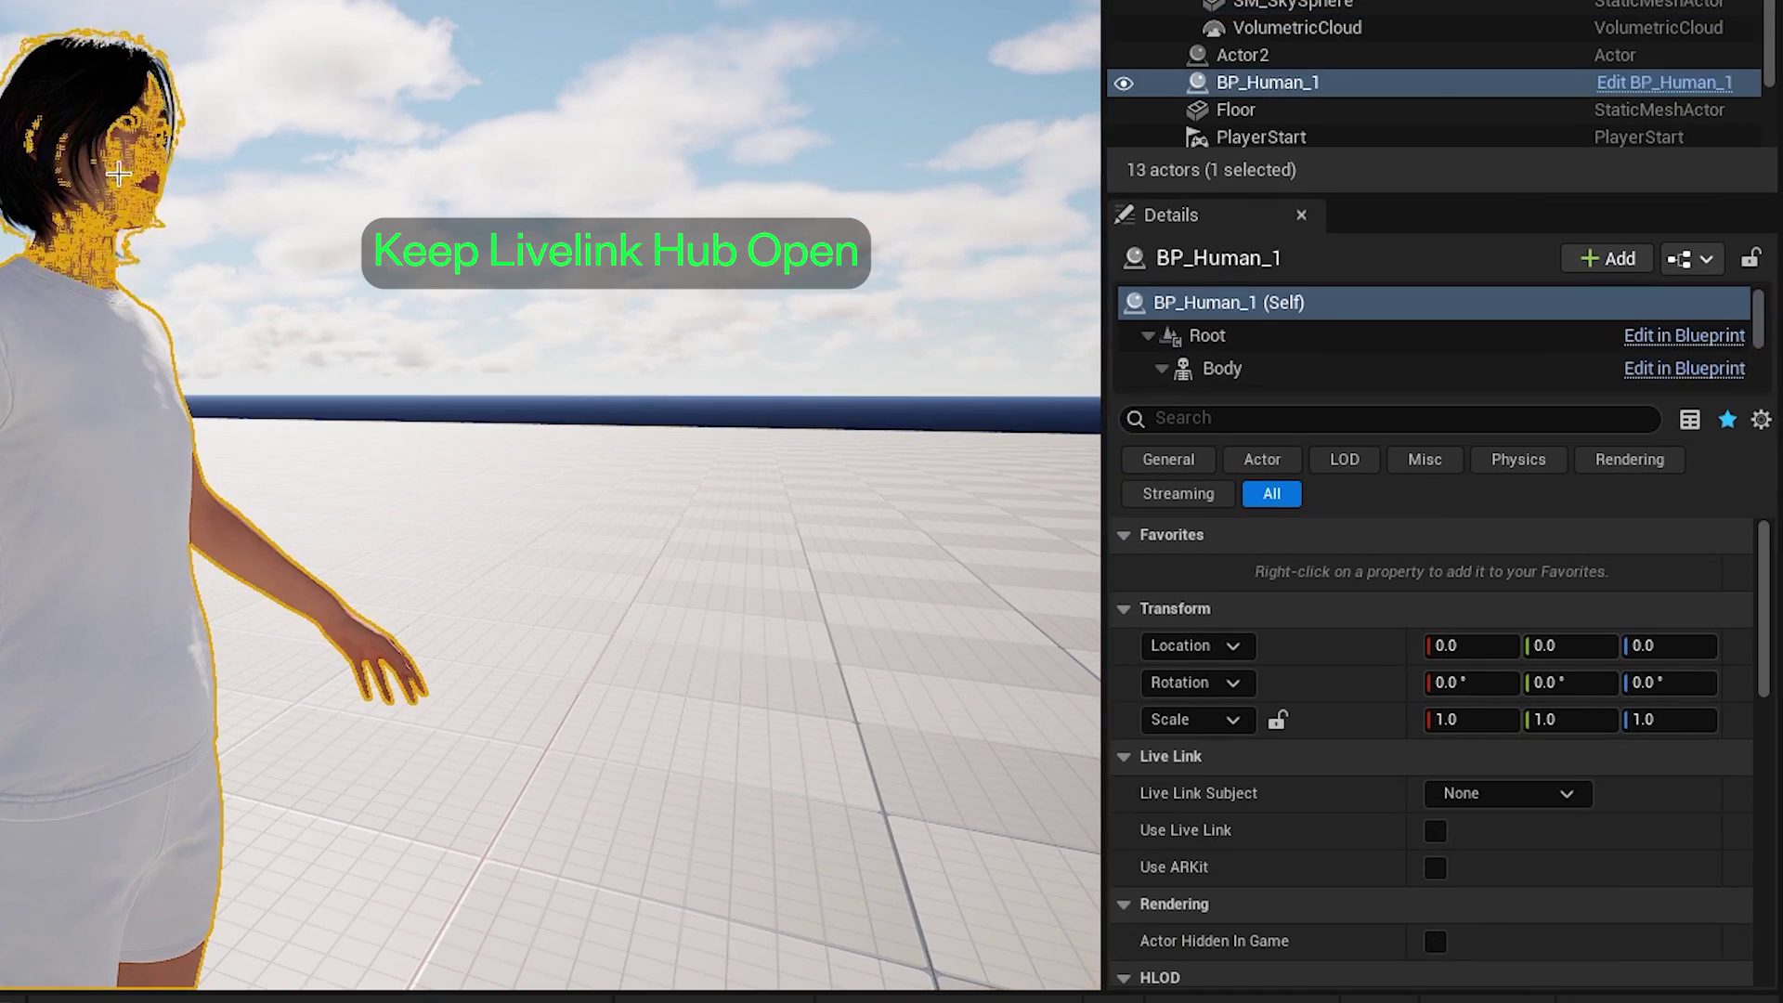
left_click(1566, 795)
left_click(1490, 457)
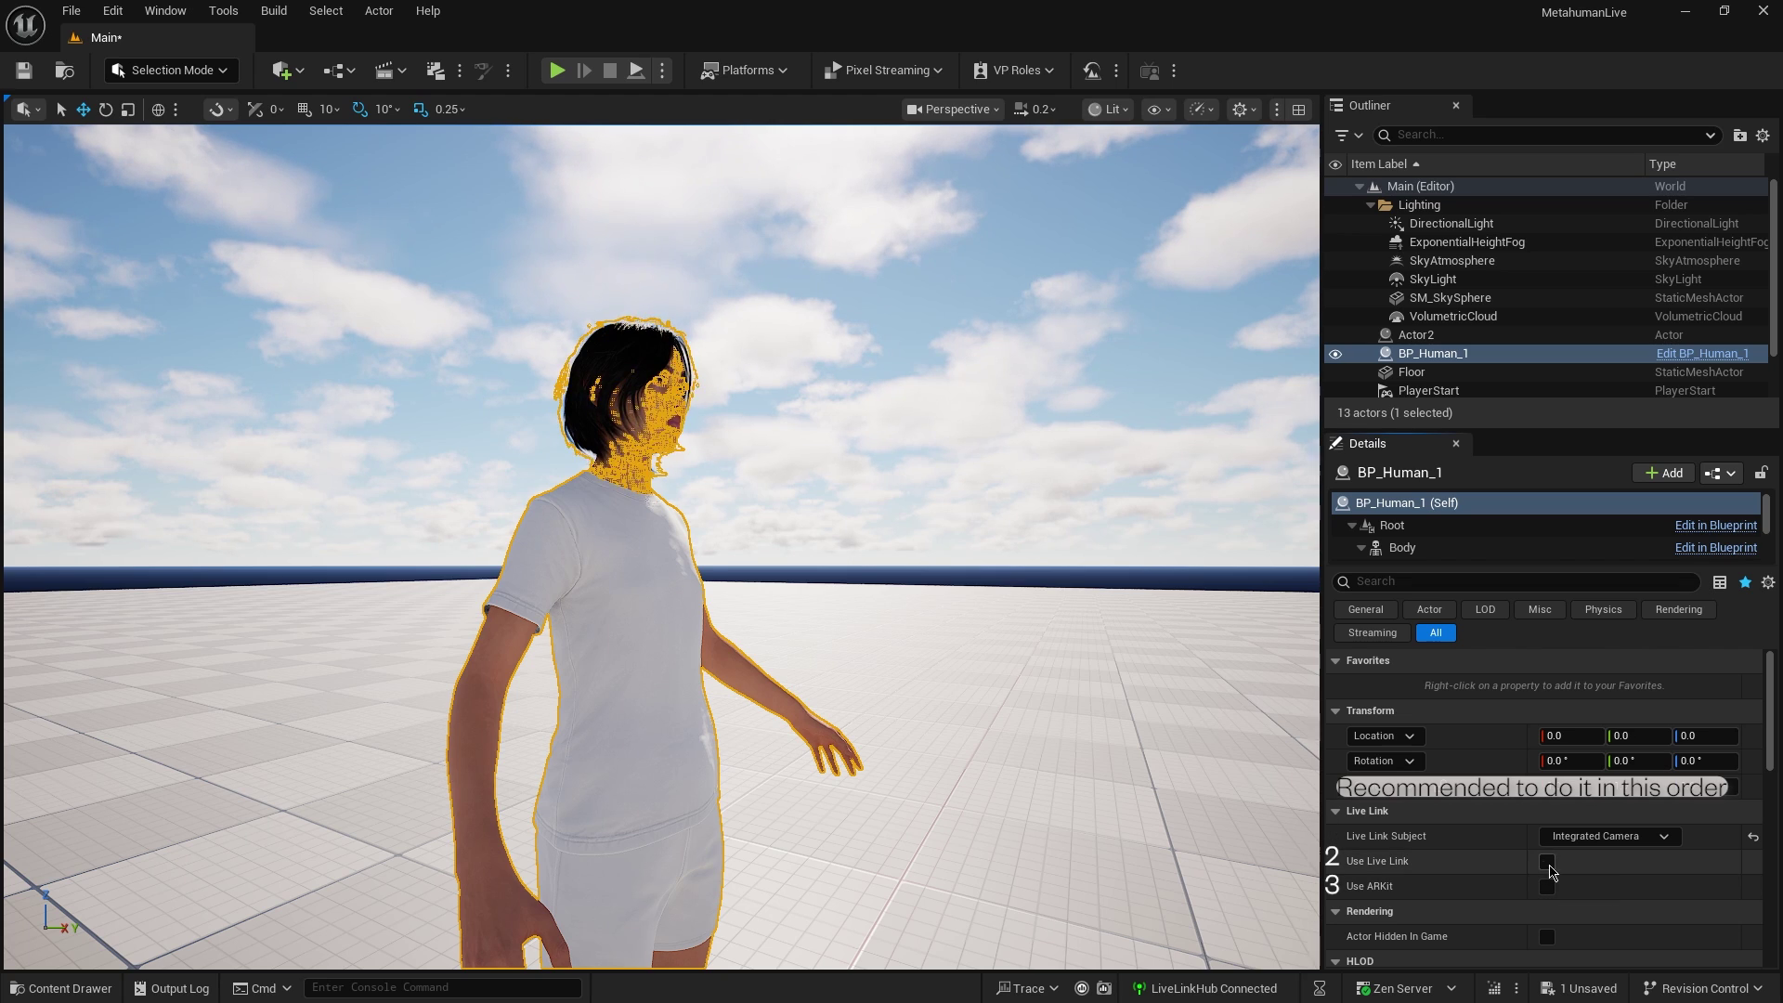
left_click(1546, 862)
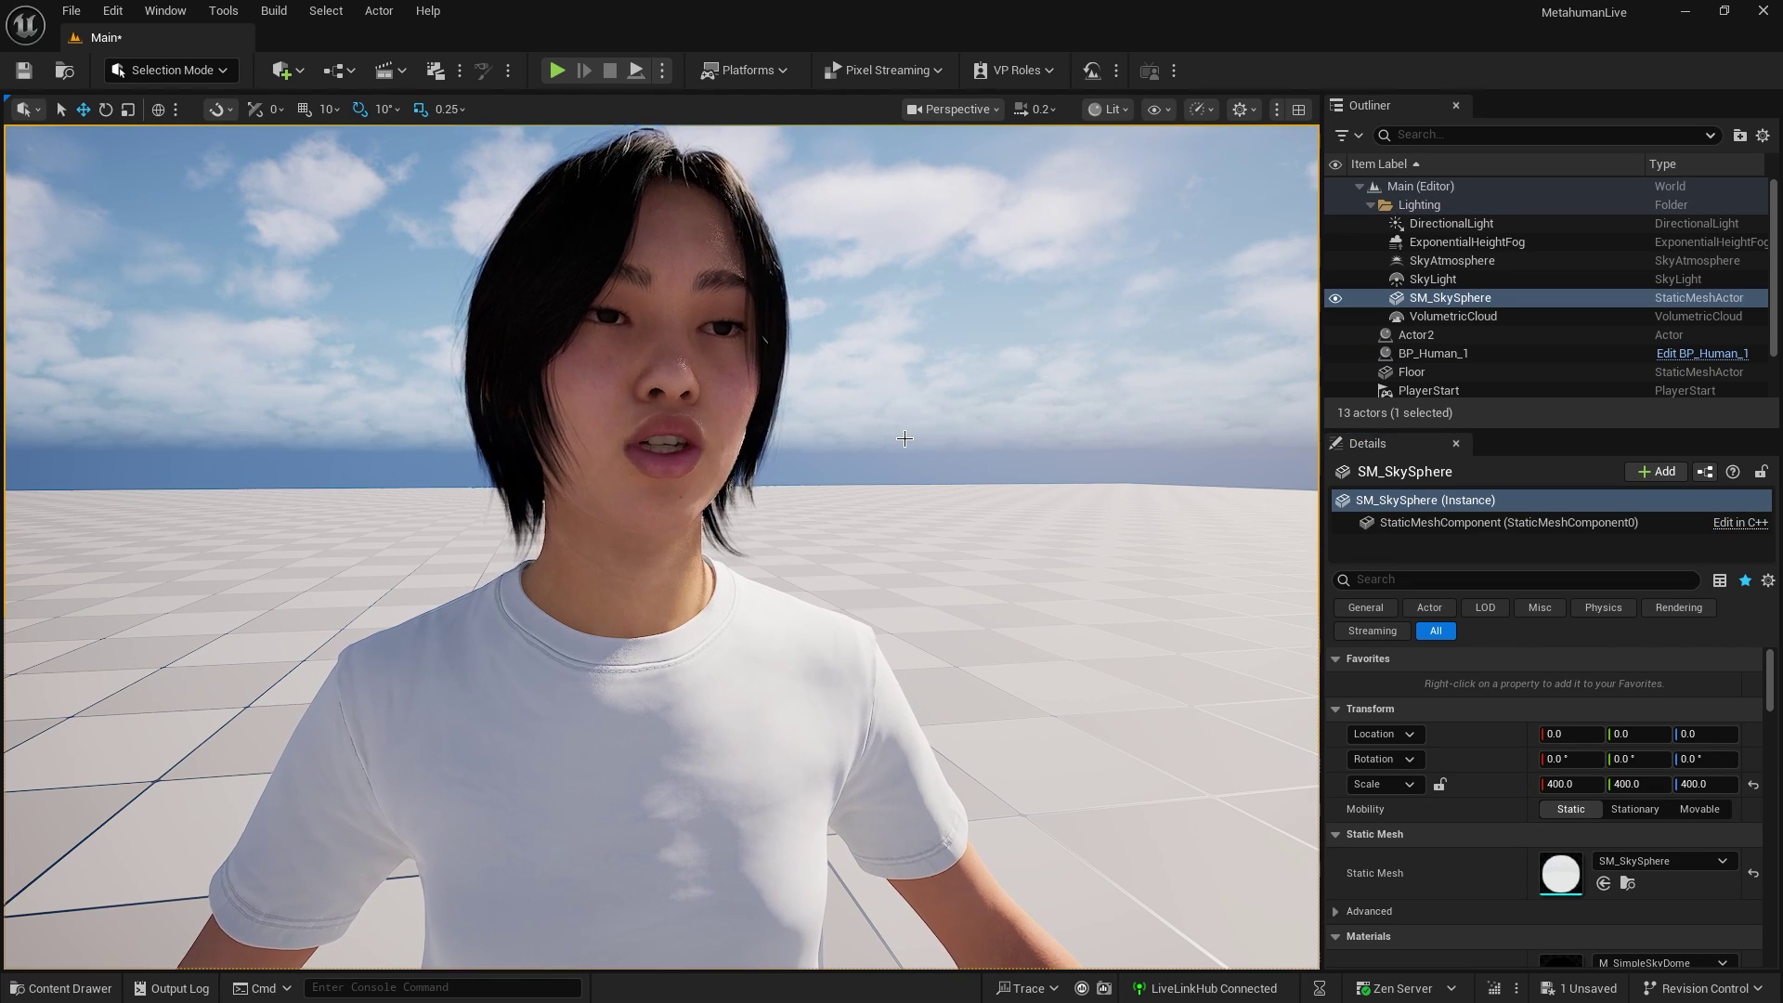
left_click(165, 11)
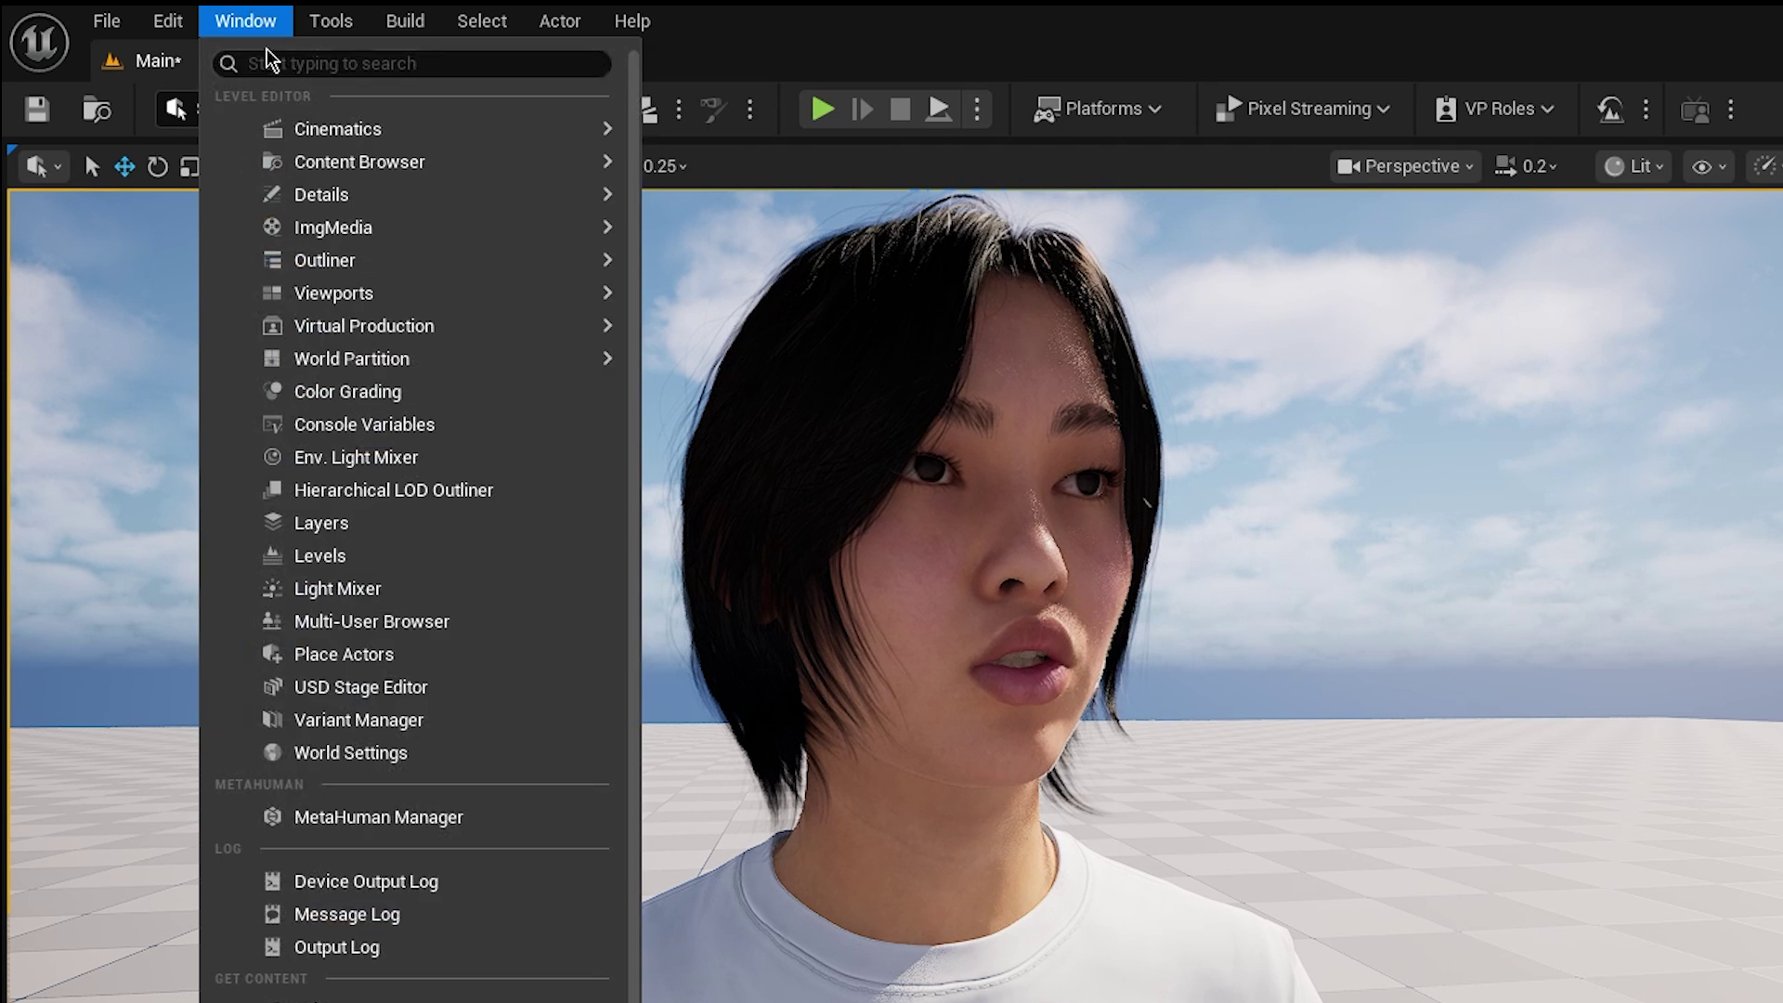
Step: Open Take Recorder and add BP_Human_1 as a recording source
type("take re")
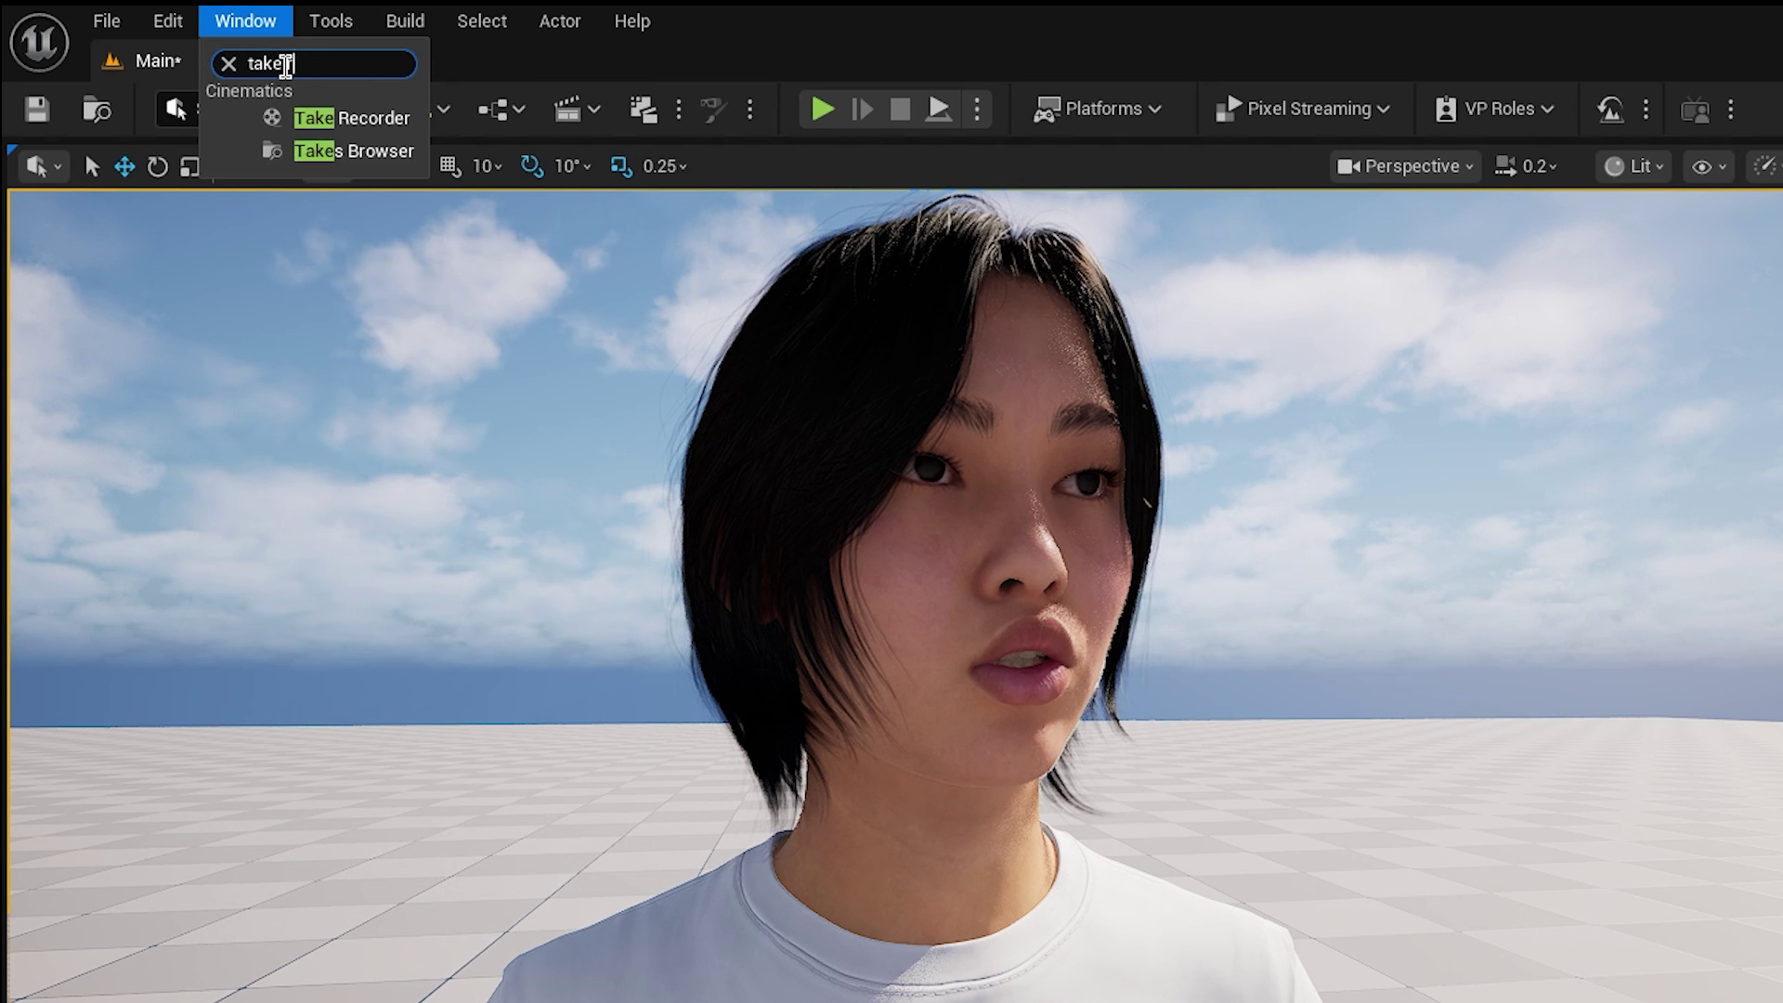
left_click(348, 131)
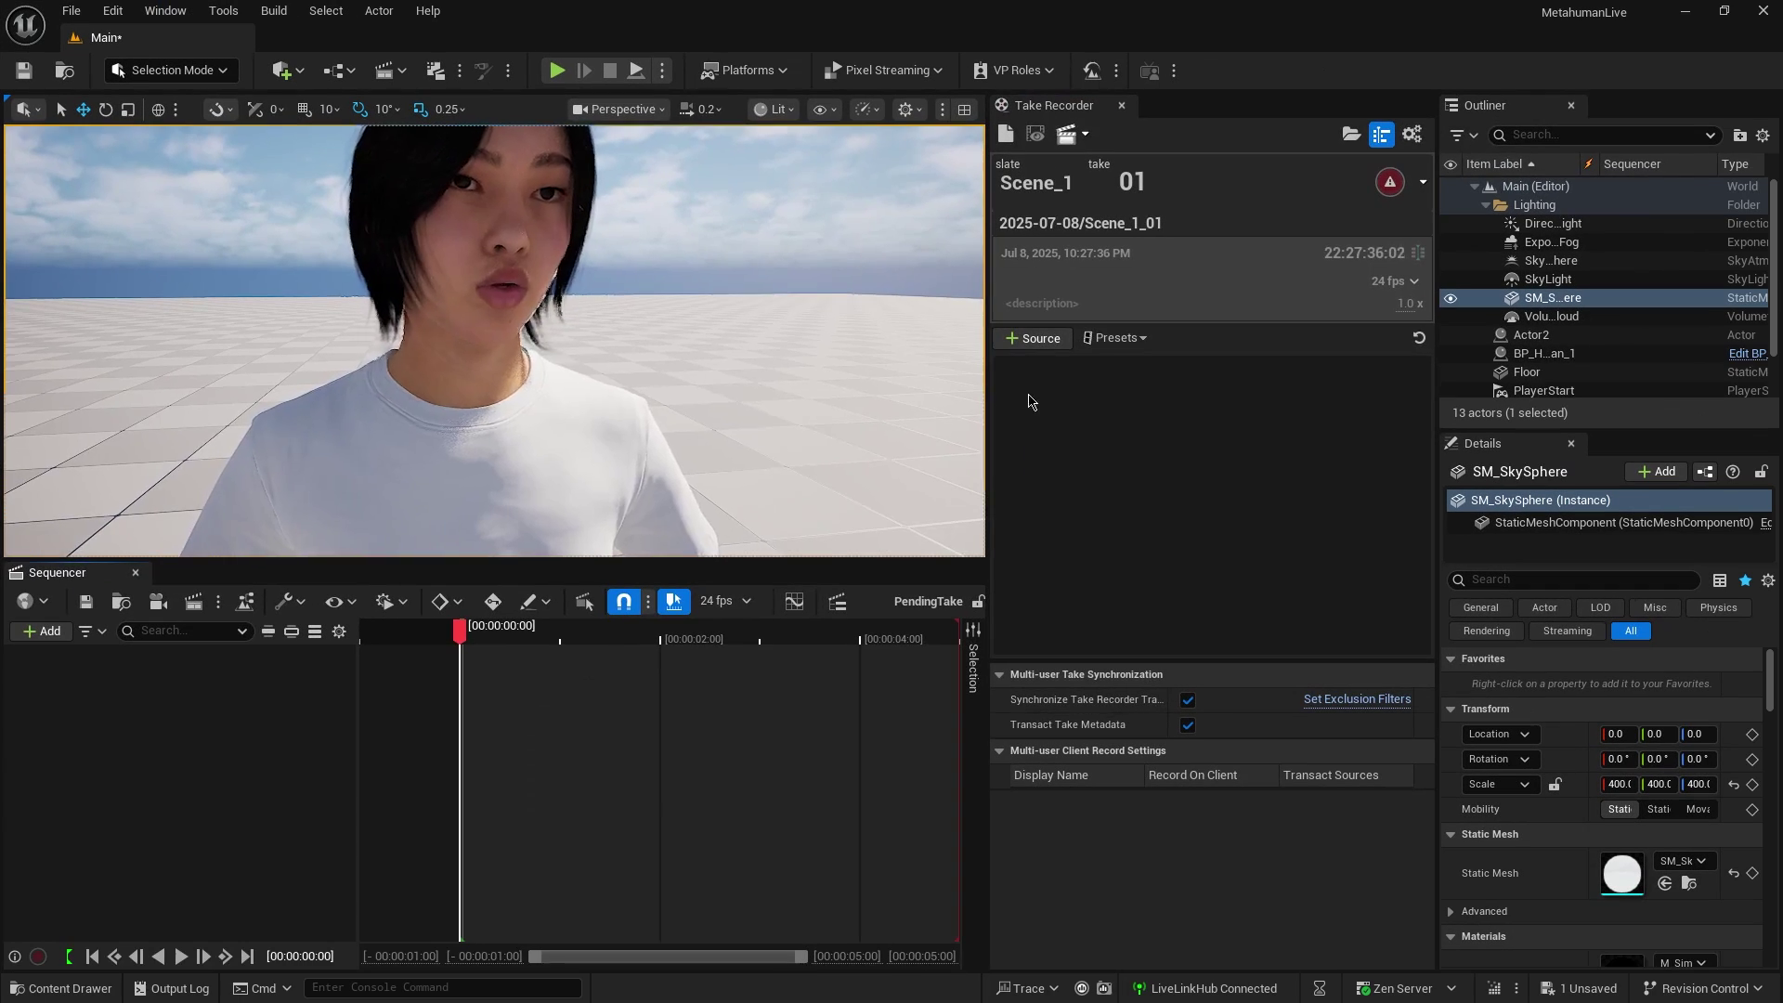
left_click(1530, 355)
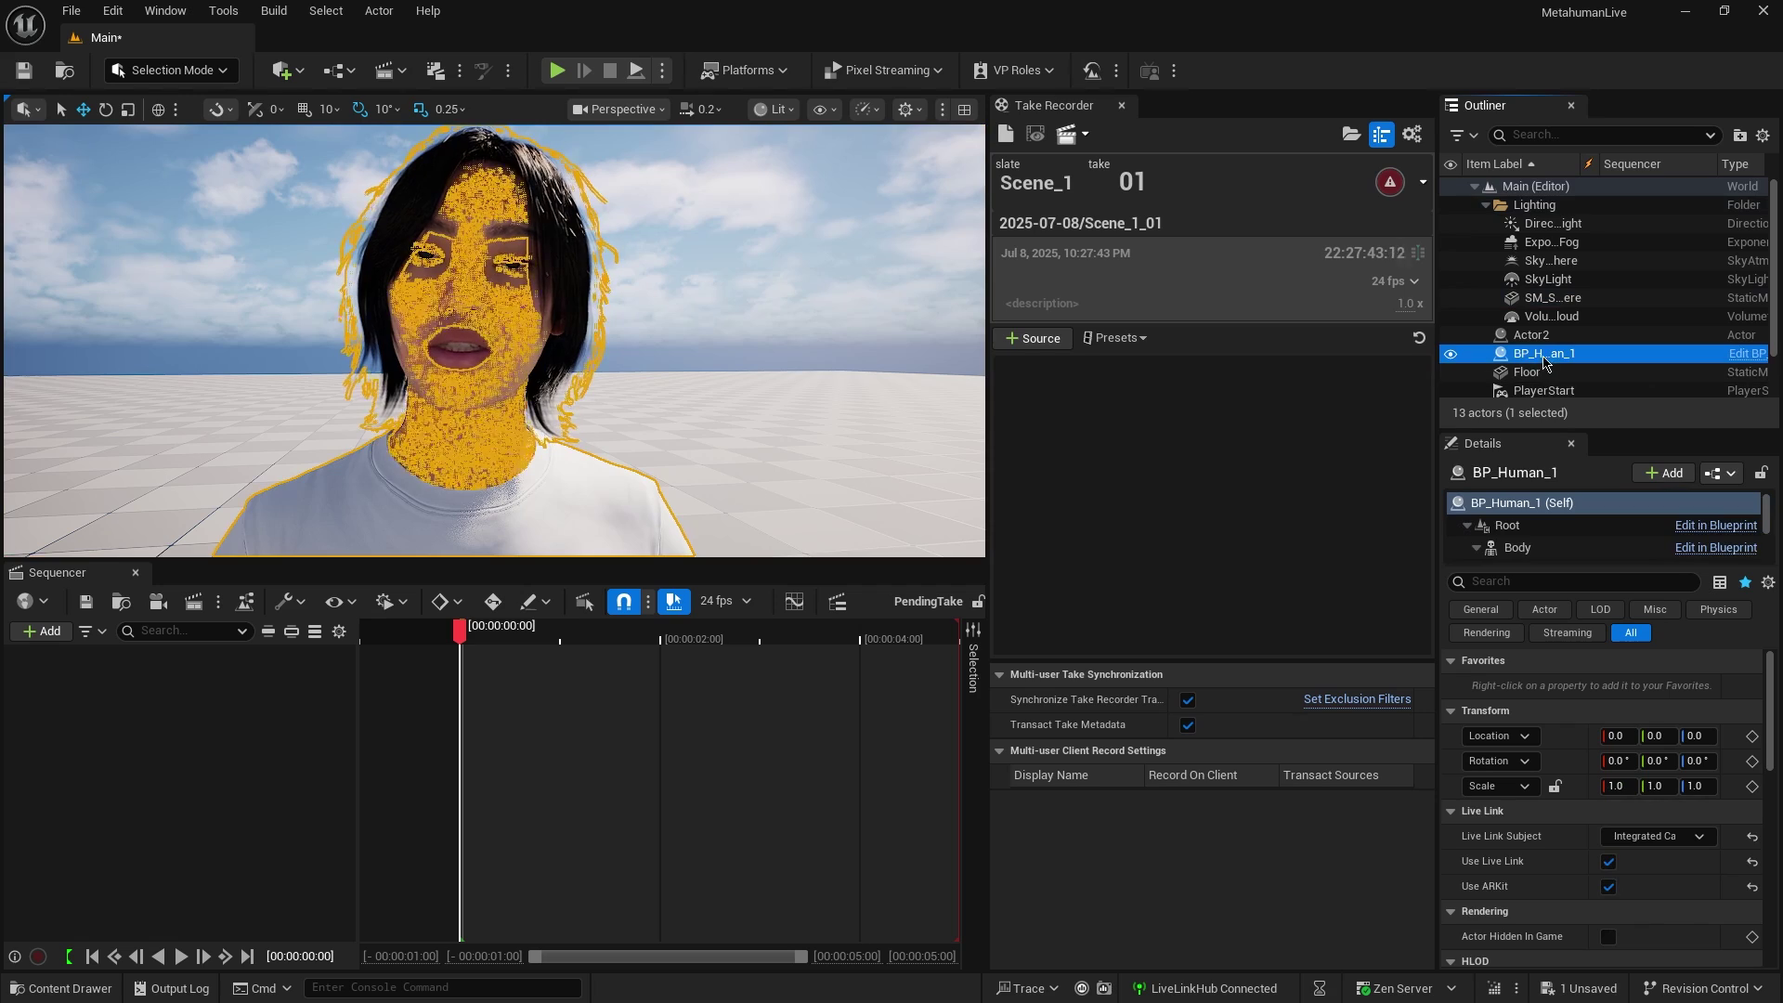
left_click_drag(1530, 355, 1304, 394)
left_click_drag(1142, 435, 1119, 465)
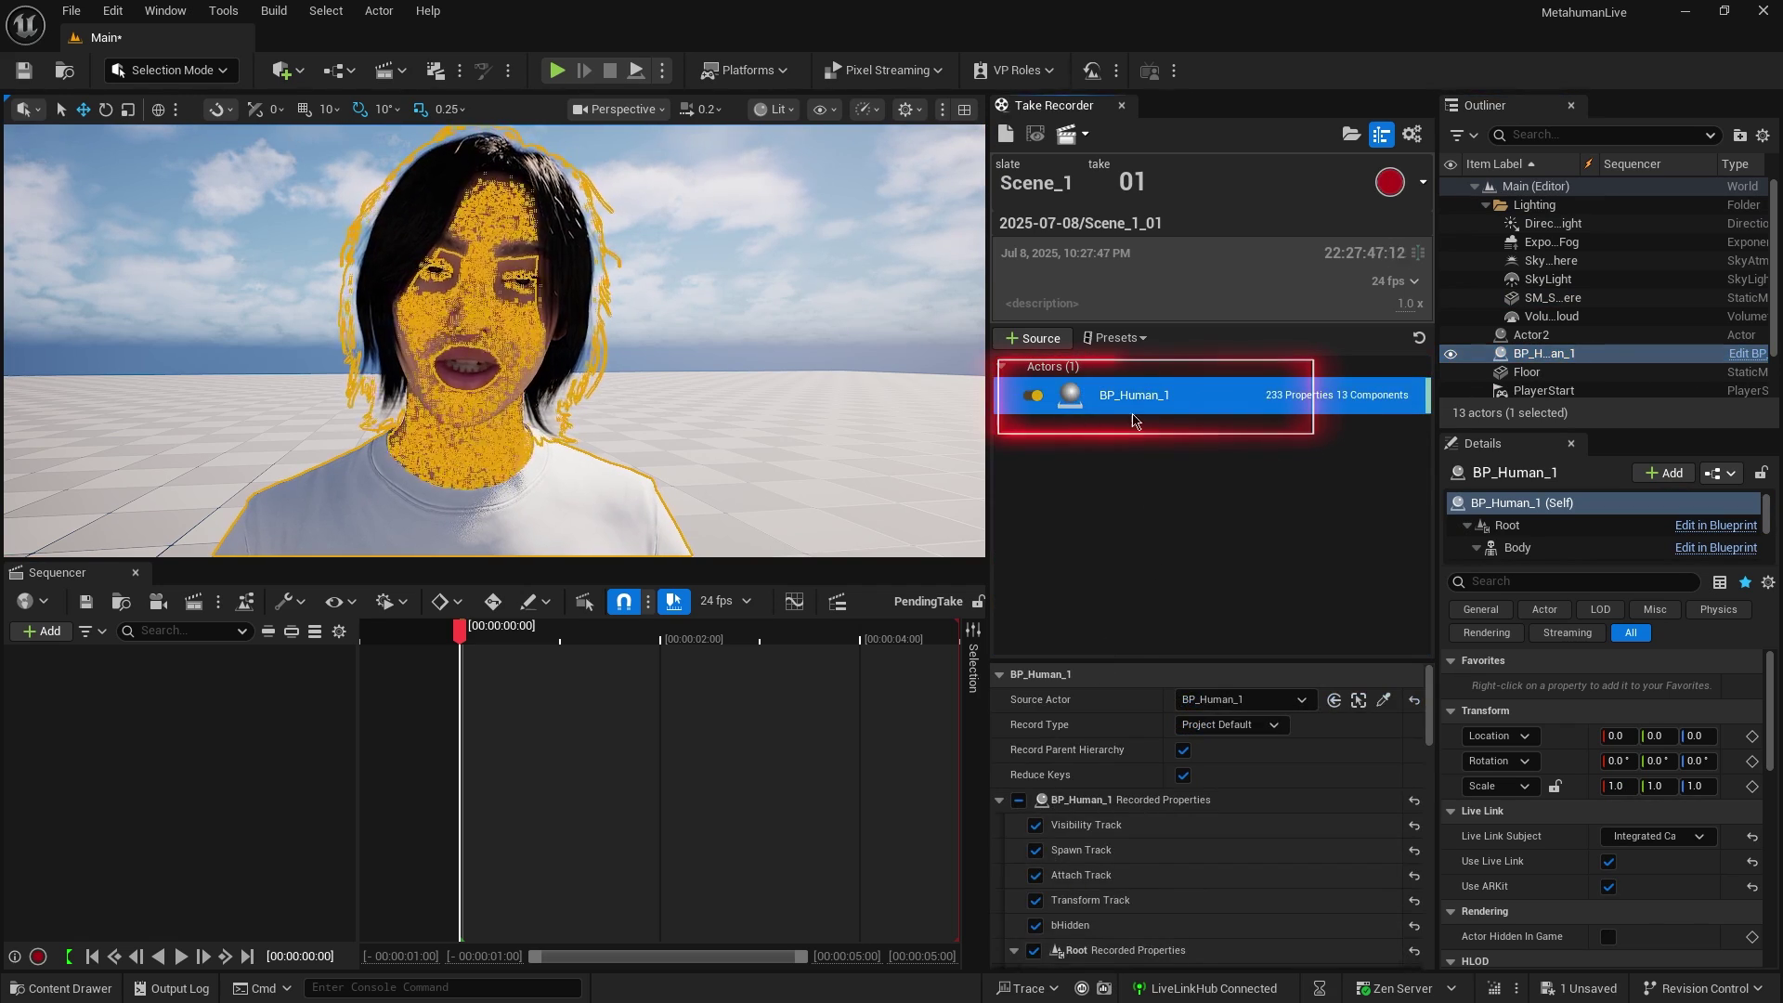
left_click_drag(1103, 662, 990, 453)
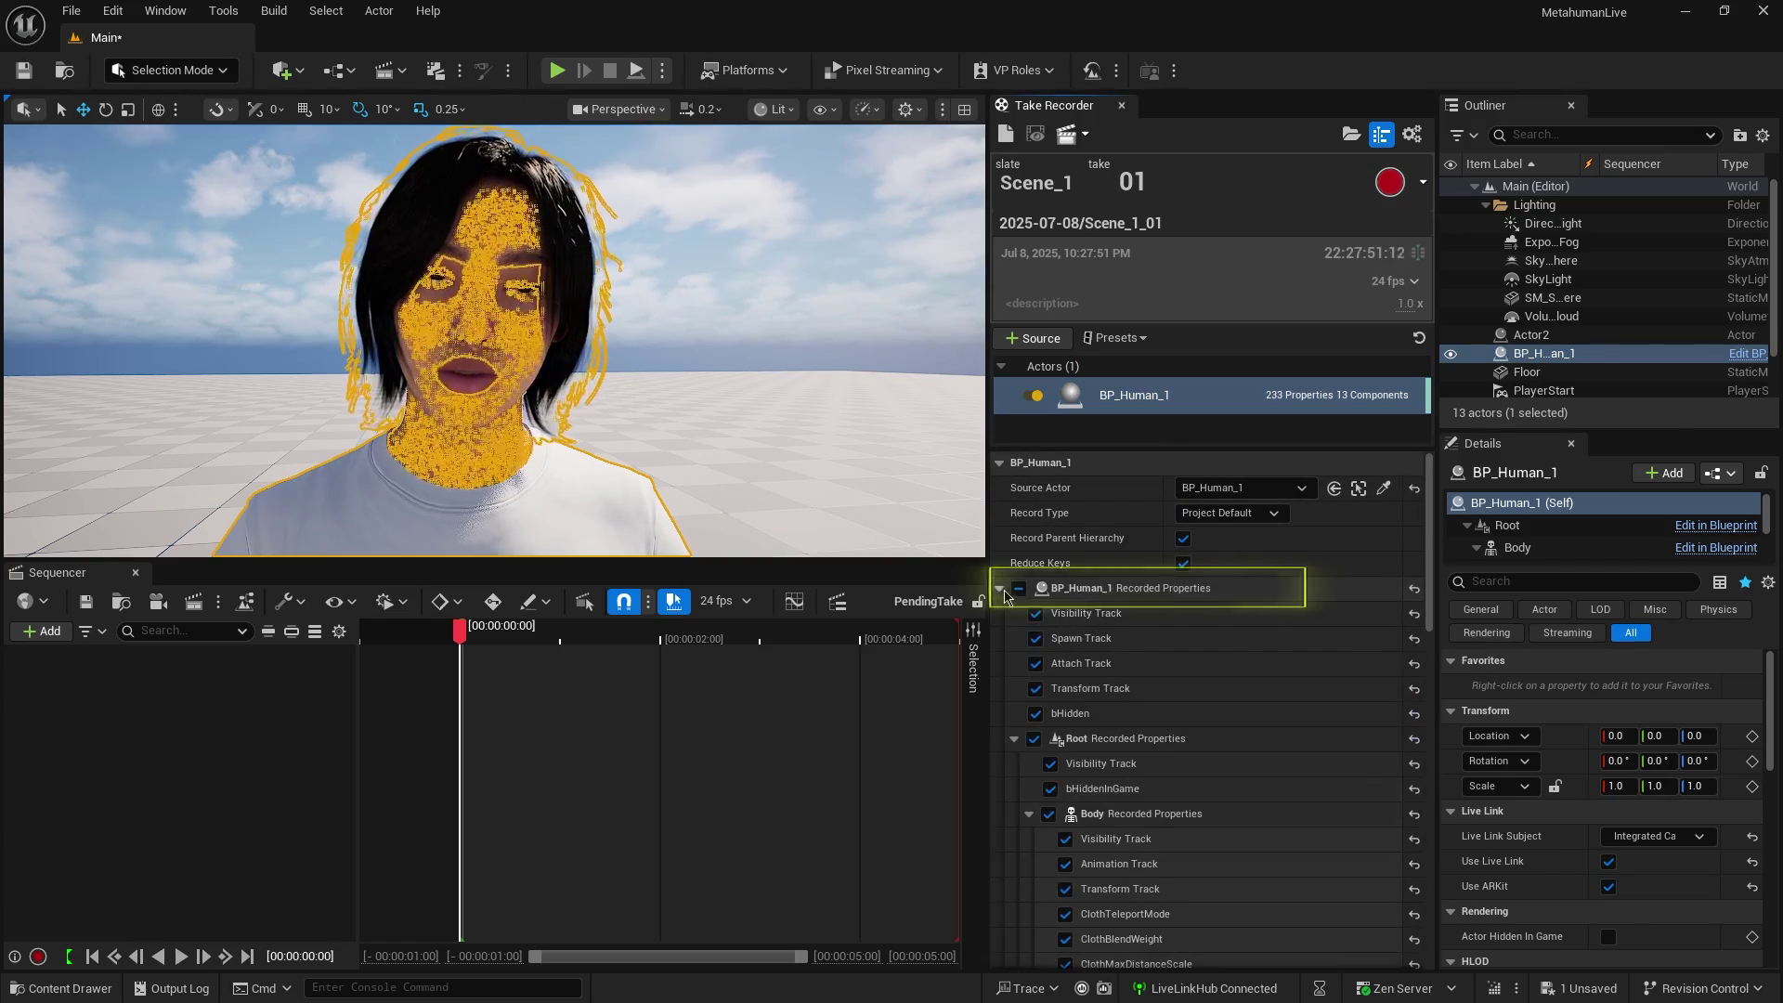
Step: Expand BP_Human_1's recorded properties and record all Body properties
left_click(1000, 587)
left_click(1000, 588)
scroll(1130, 660, "down", 6)
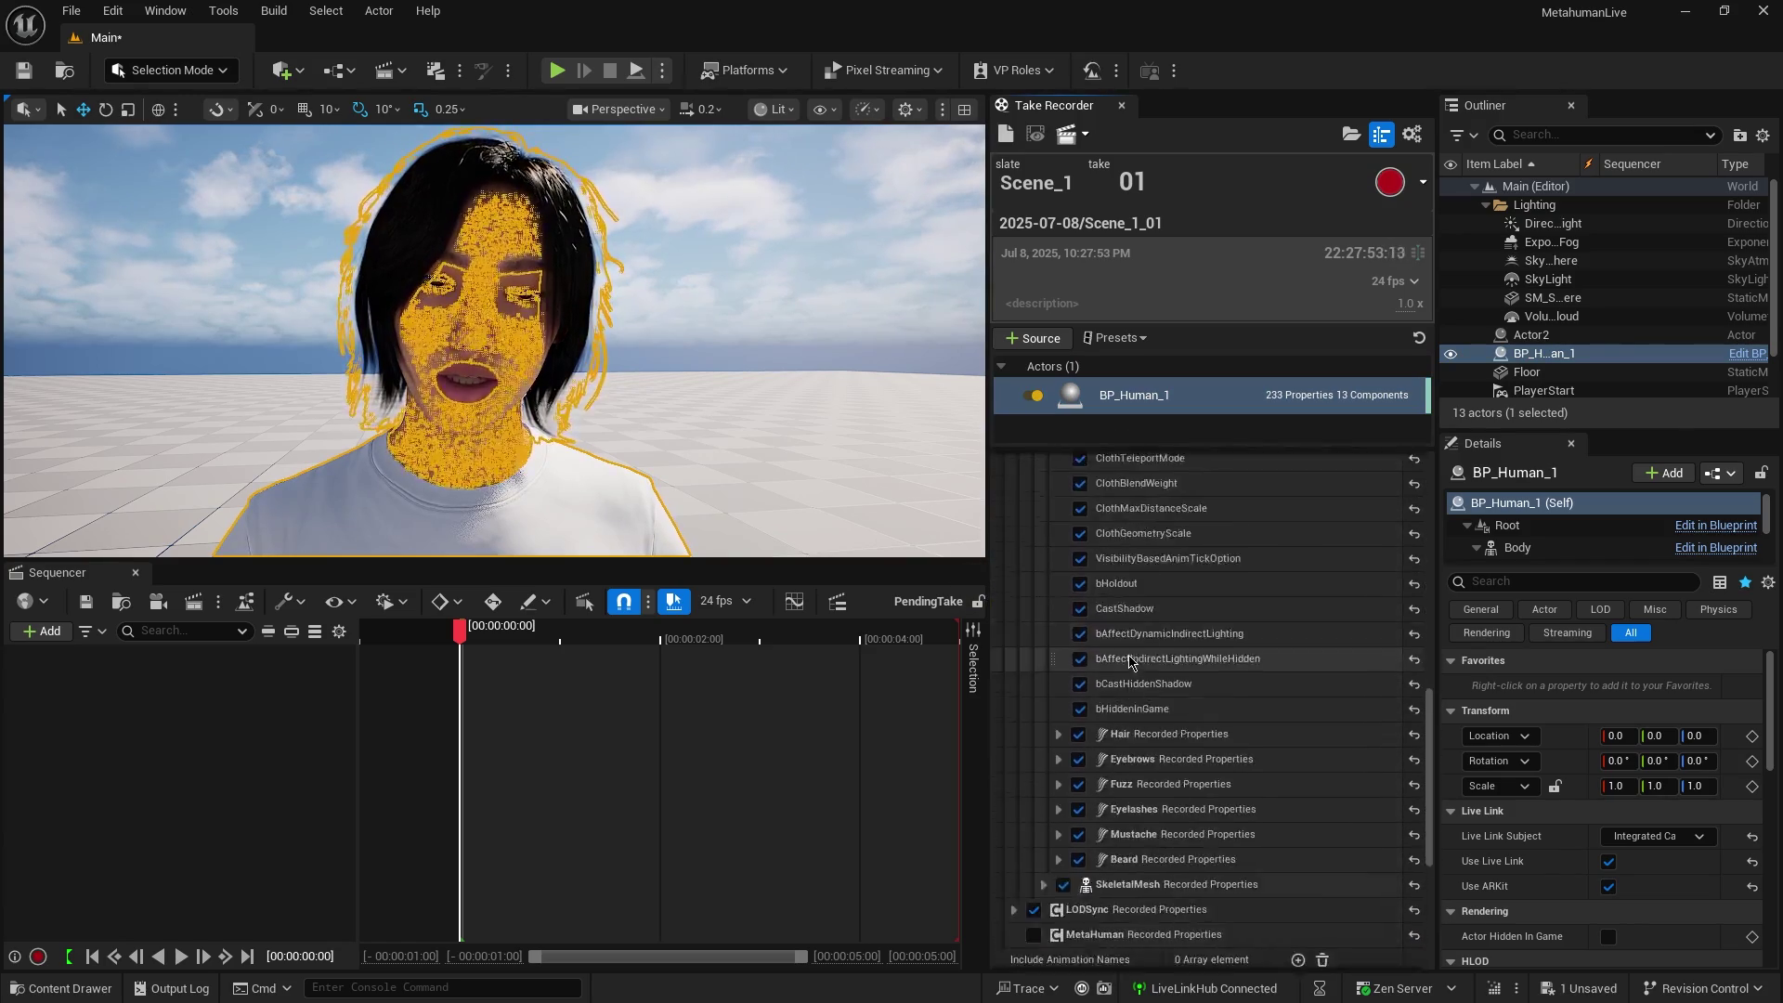
scroll(1130, 660, "up", 6)
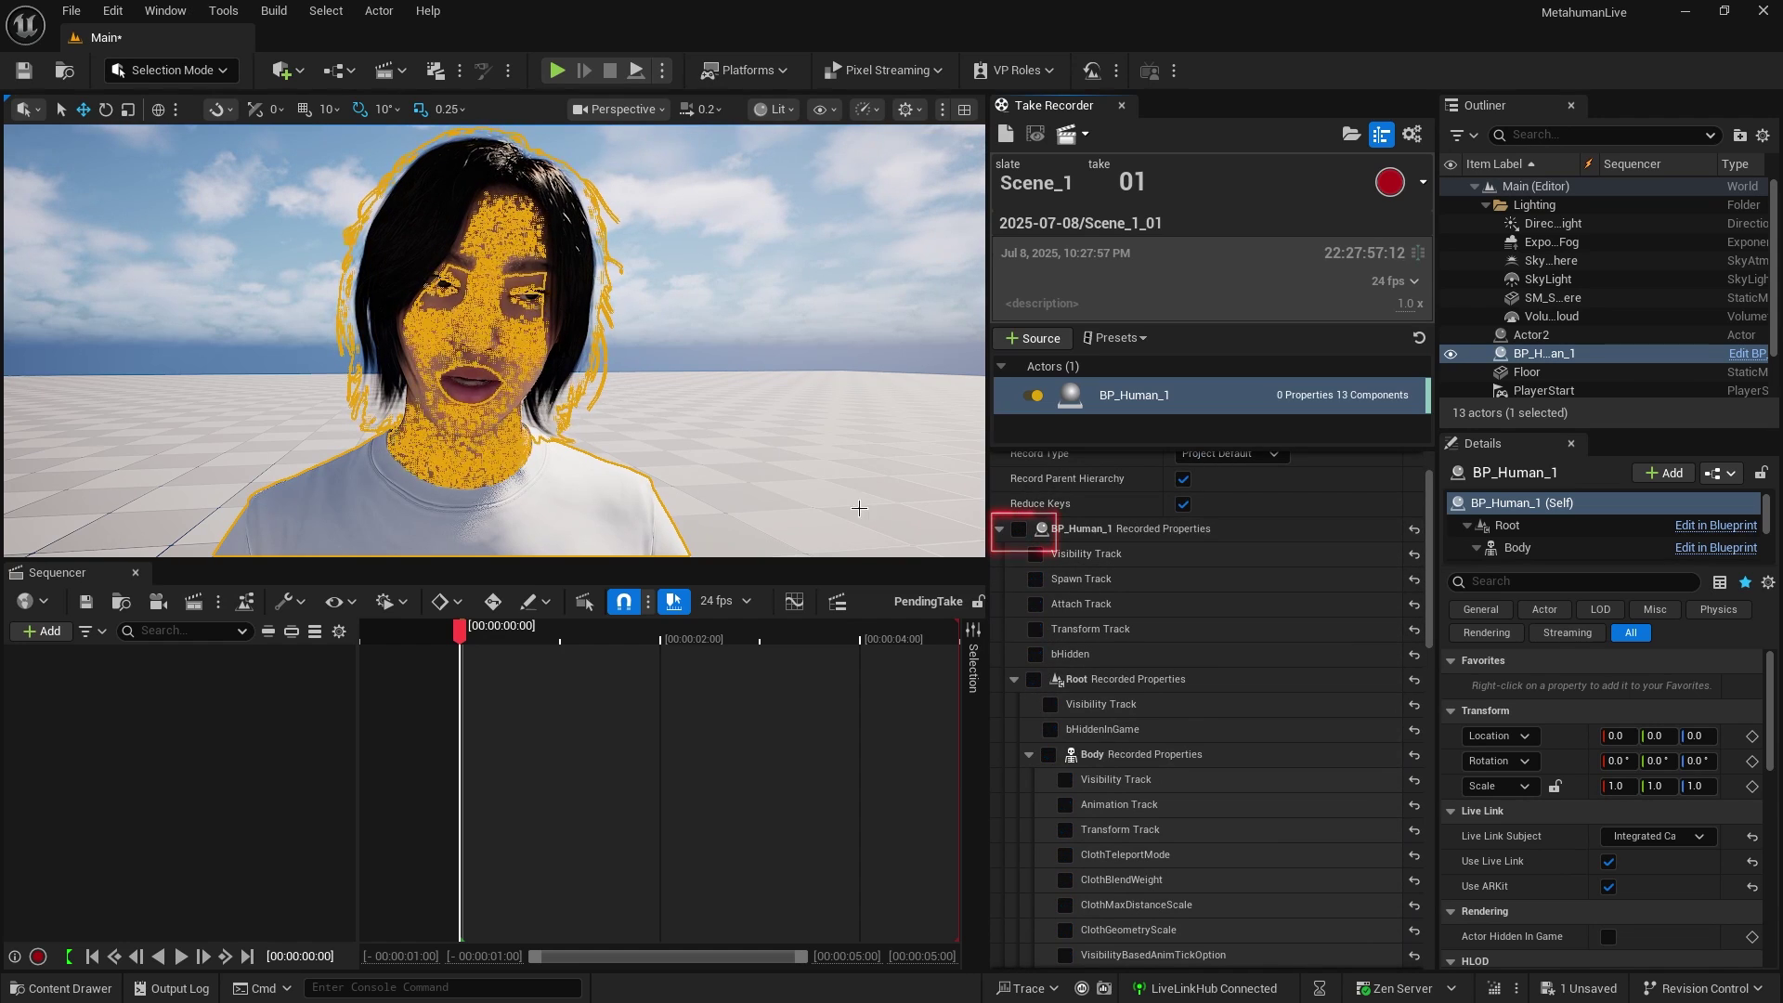
scroll(1059, 530, "down", 5)
left_click(1048, 517)
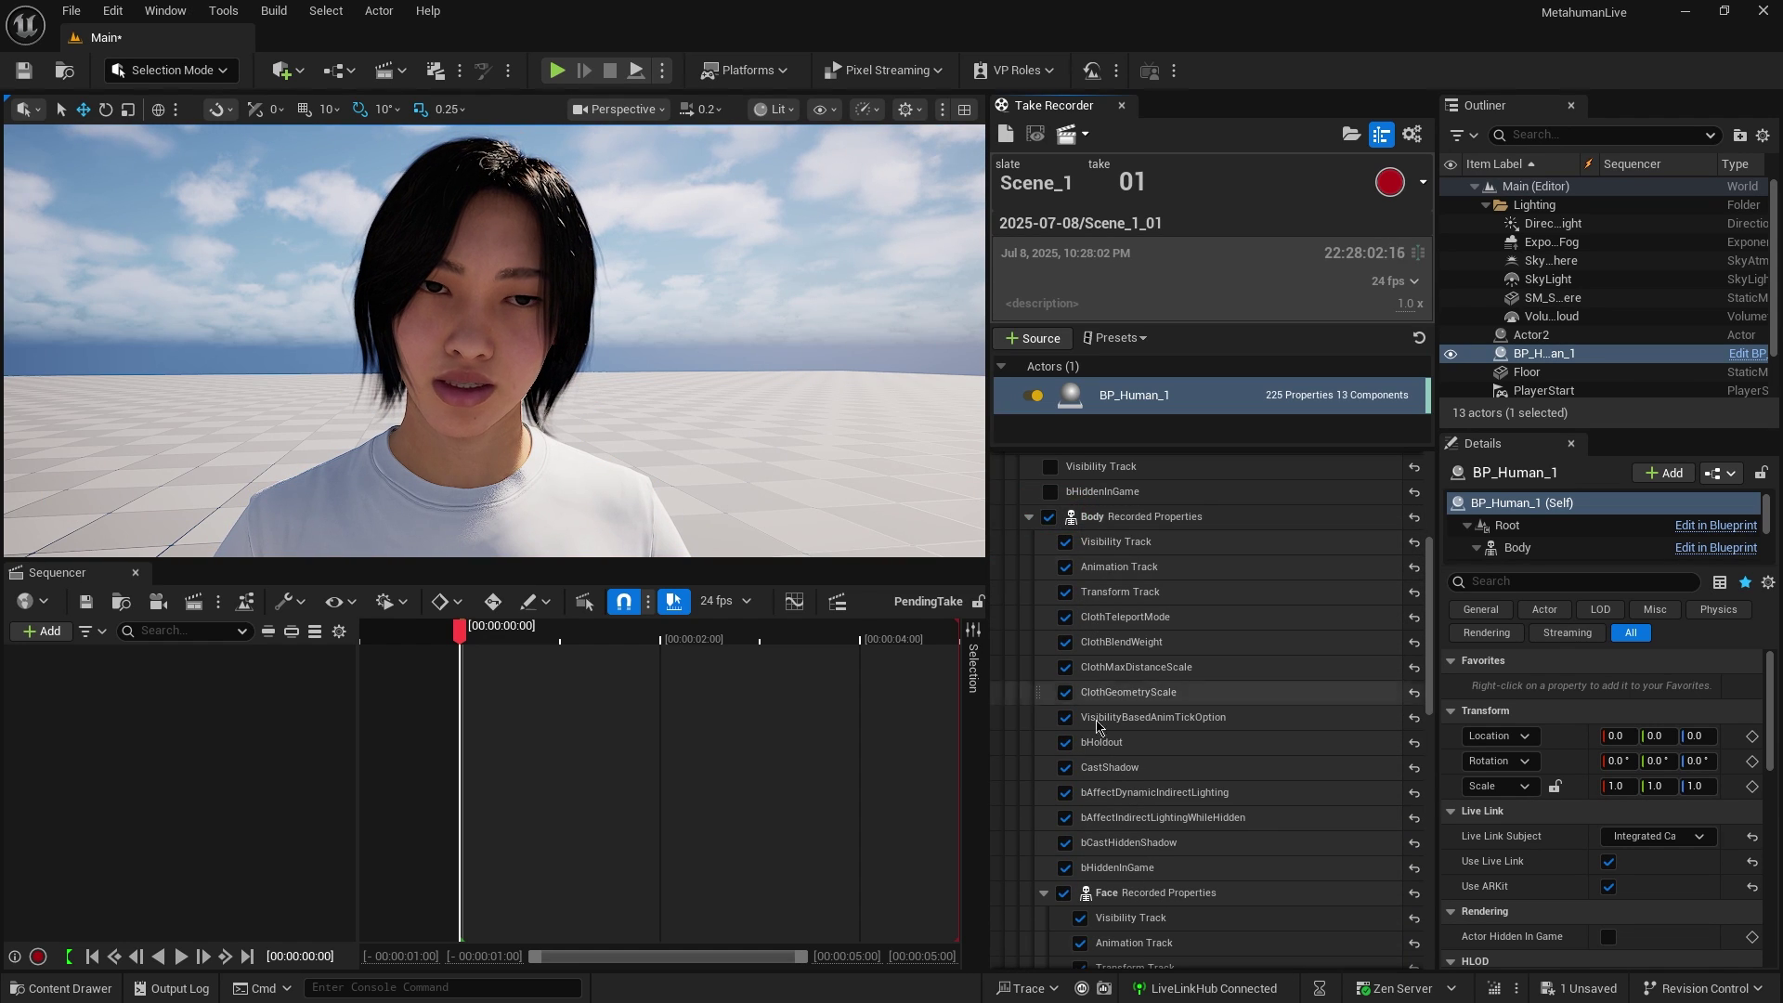
Step: Exclude the Hair, Eyebrows, Fuzz, Eyelashes, Mustache and Beard properties from recording
scroll(1068, 586, "up", 1)
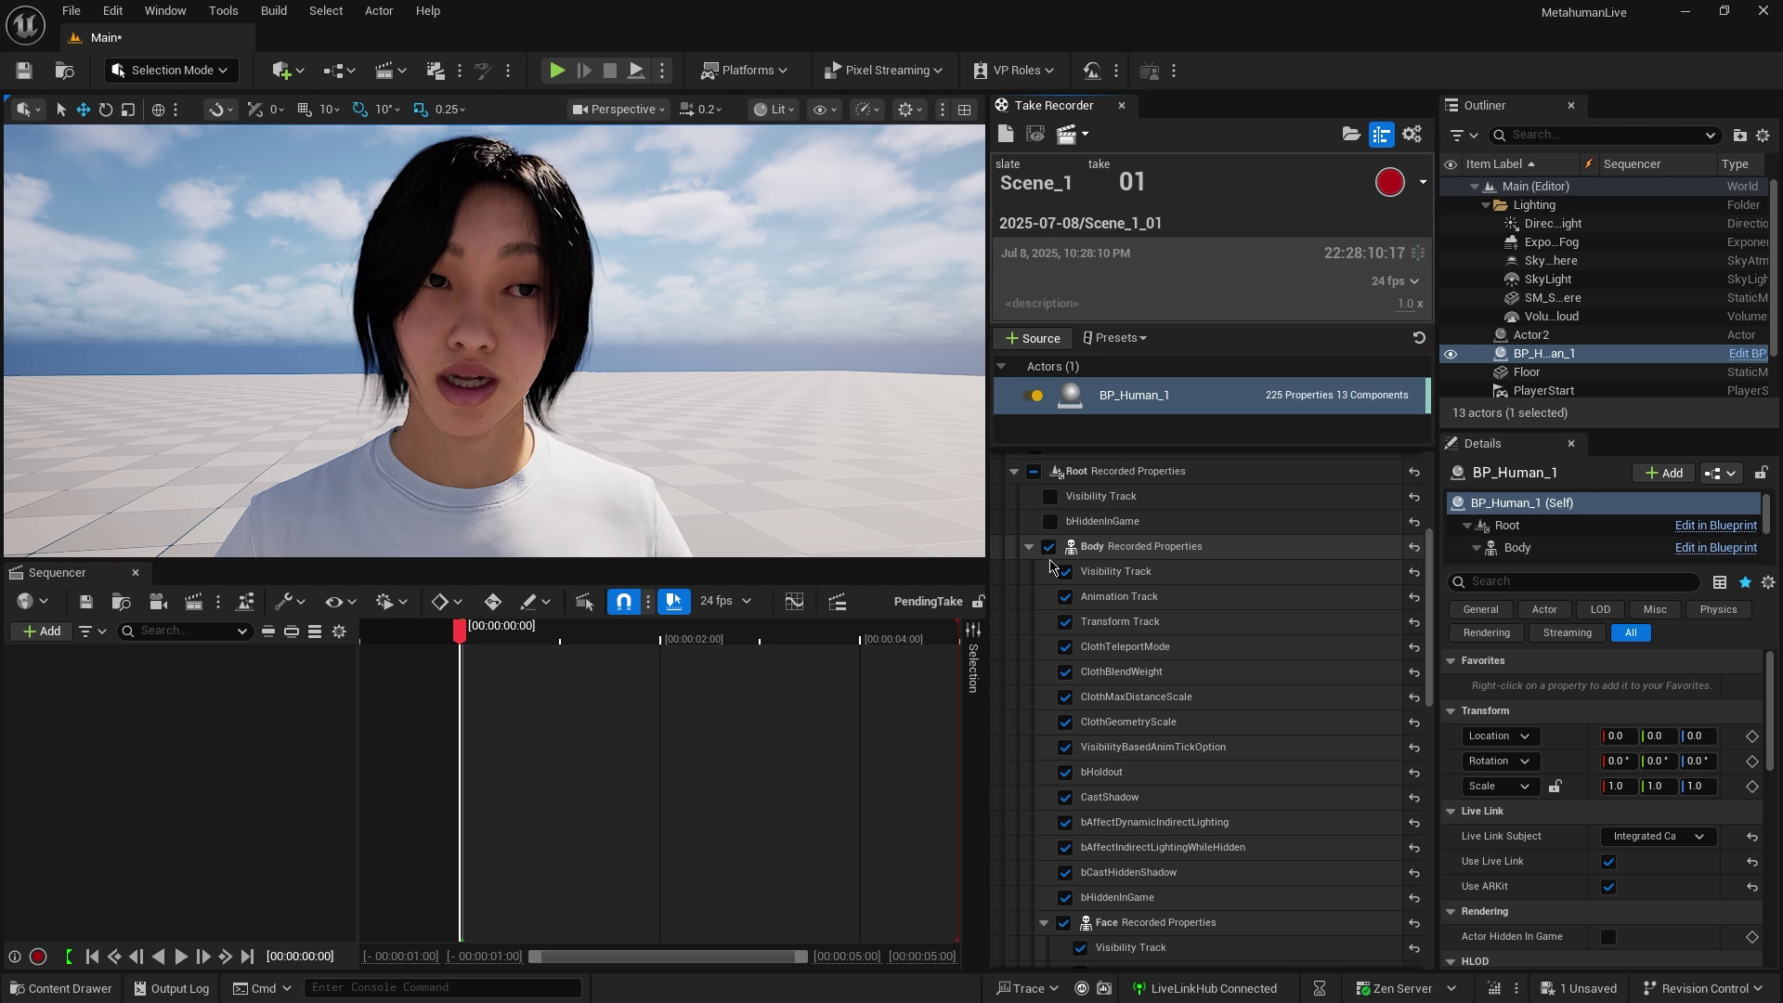
scroll(1090, 627, "down", 5)
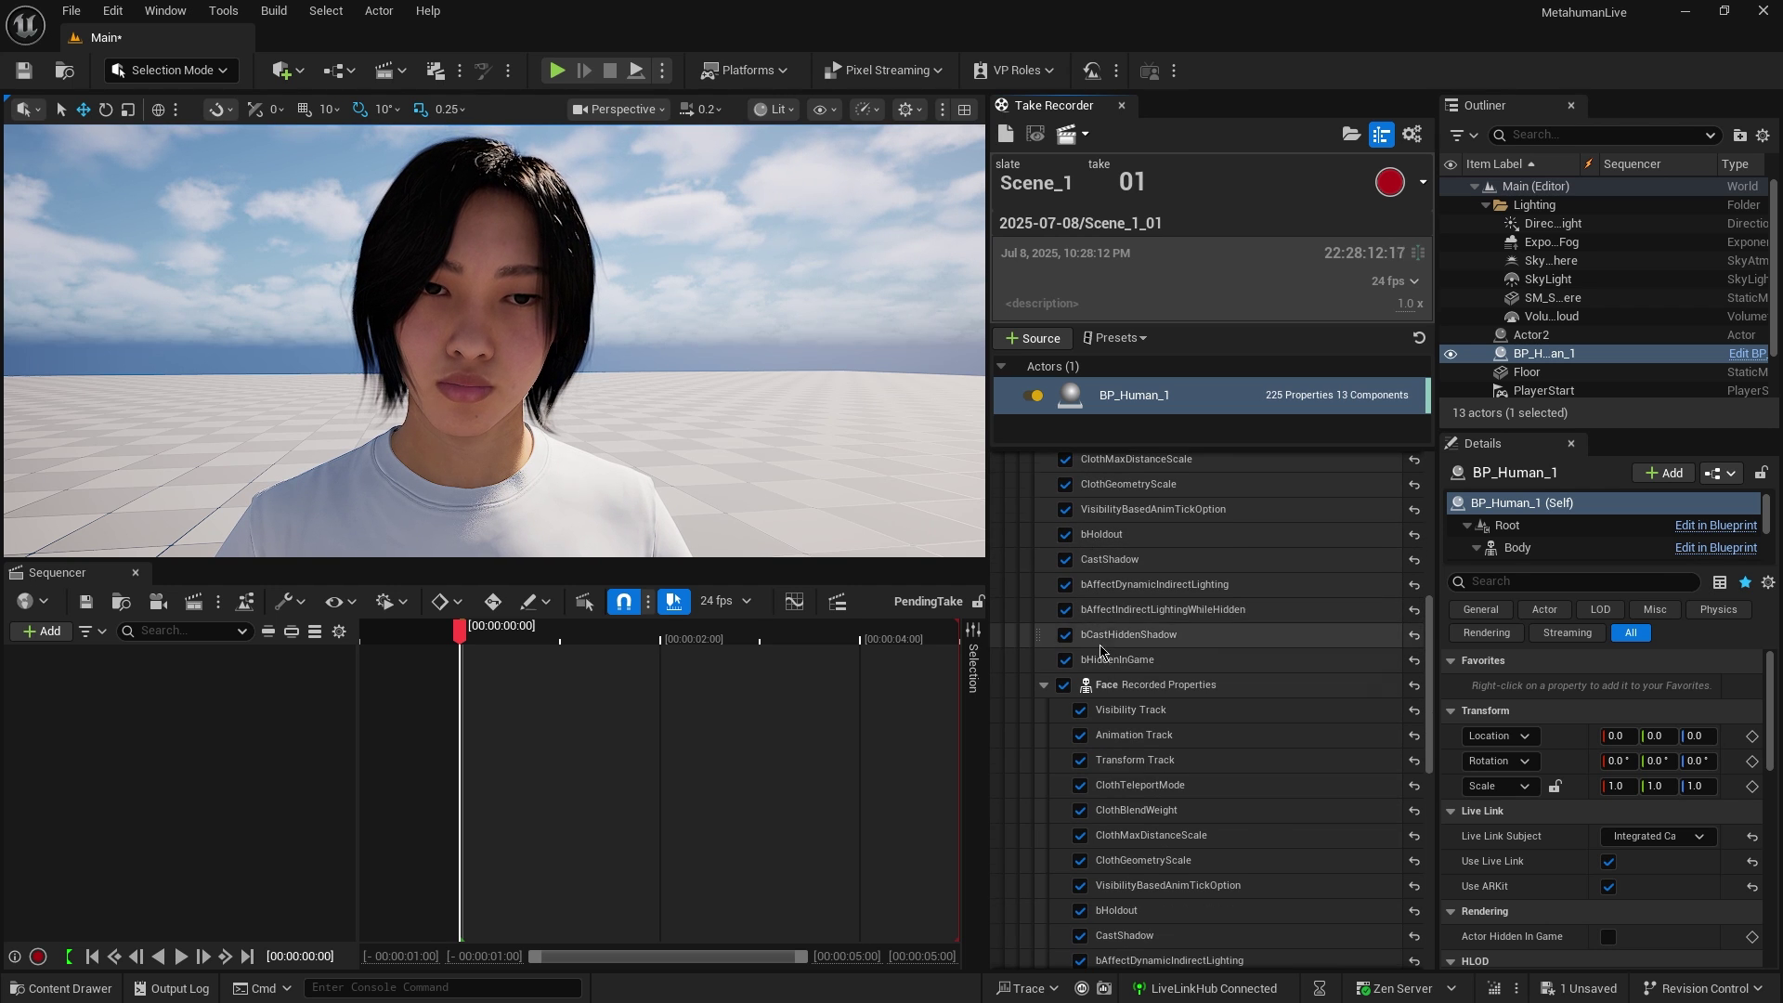
scroll(1096, 659, "down", 8)
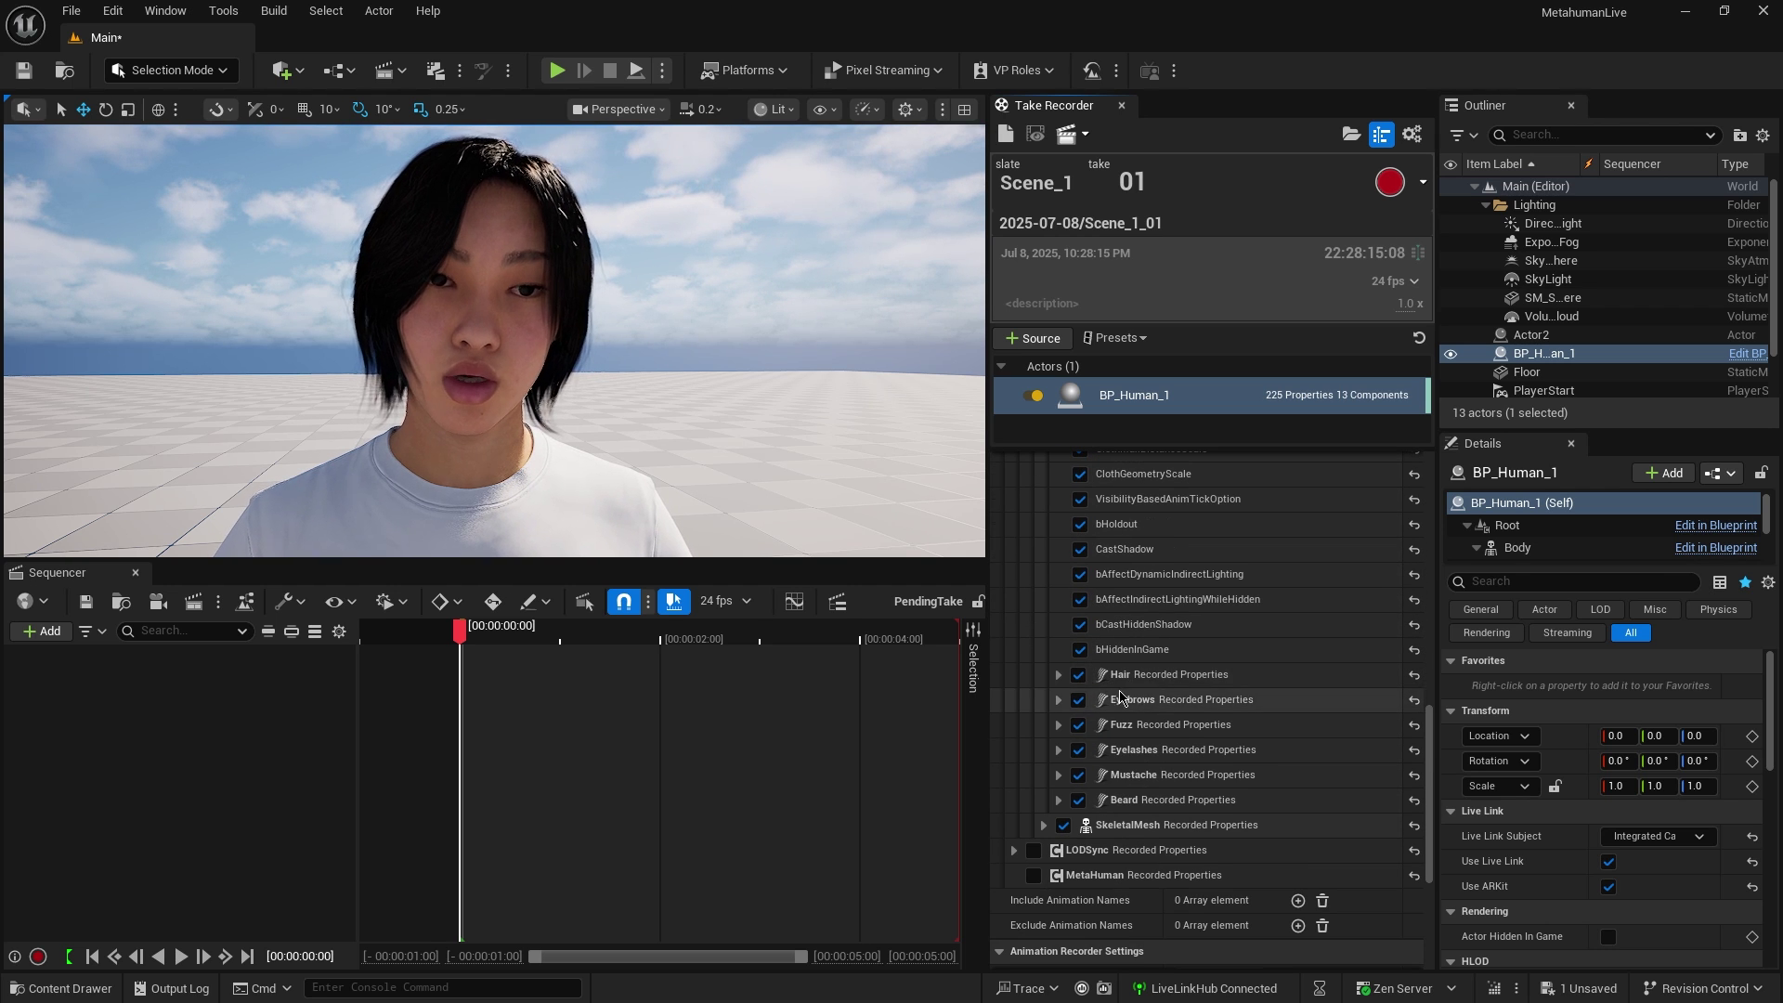
left_click(1079, 700)
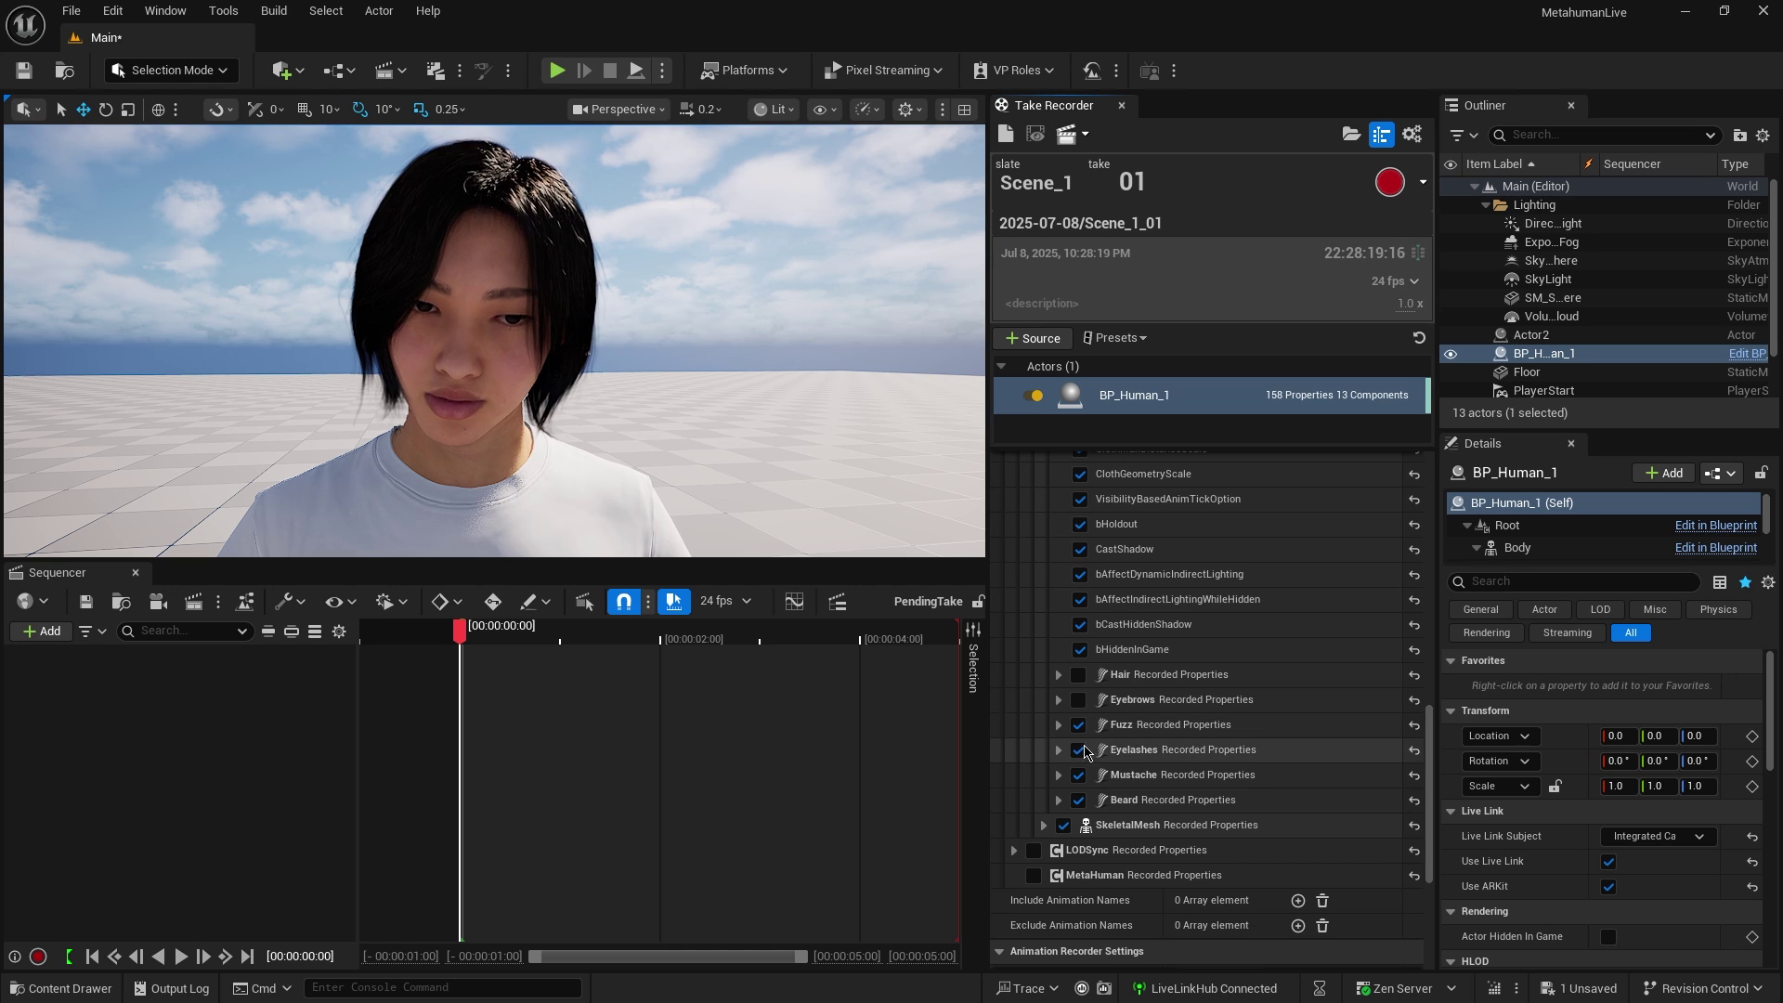
left_click(1078, 800)
left_click(1078, 774)
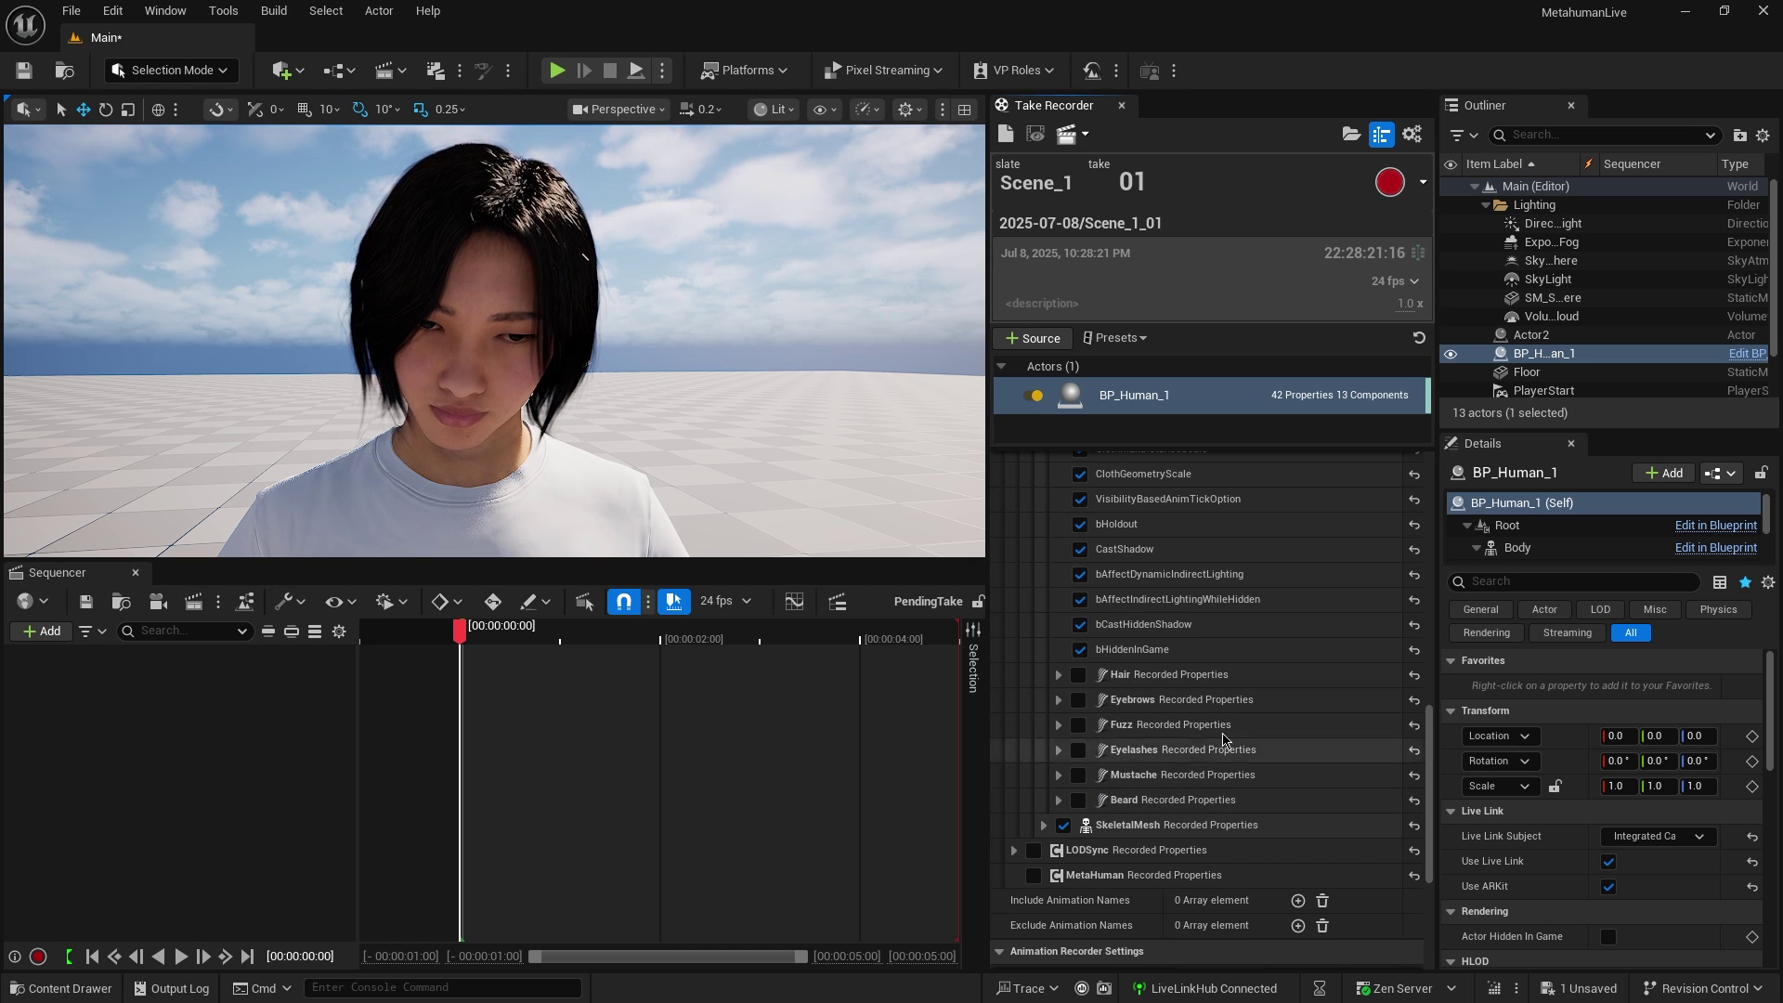
left_click_drag(989, 418, 1044, 418)
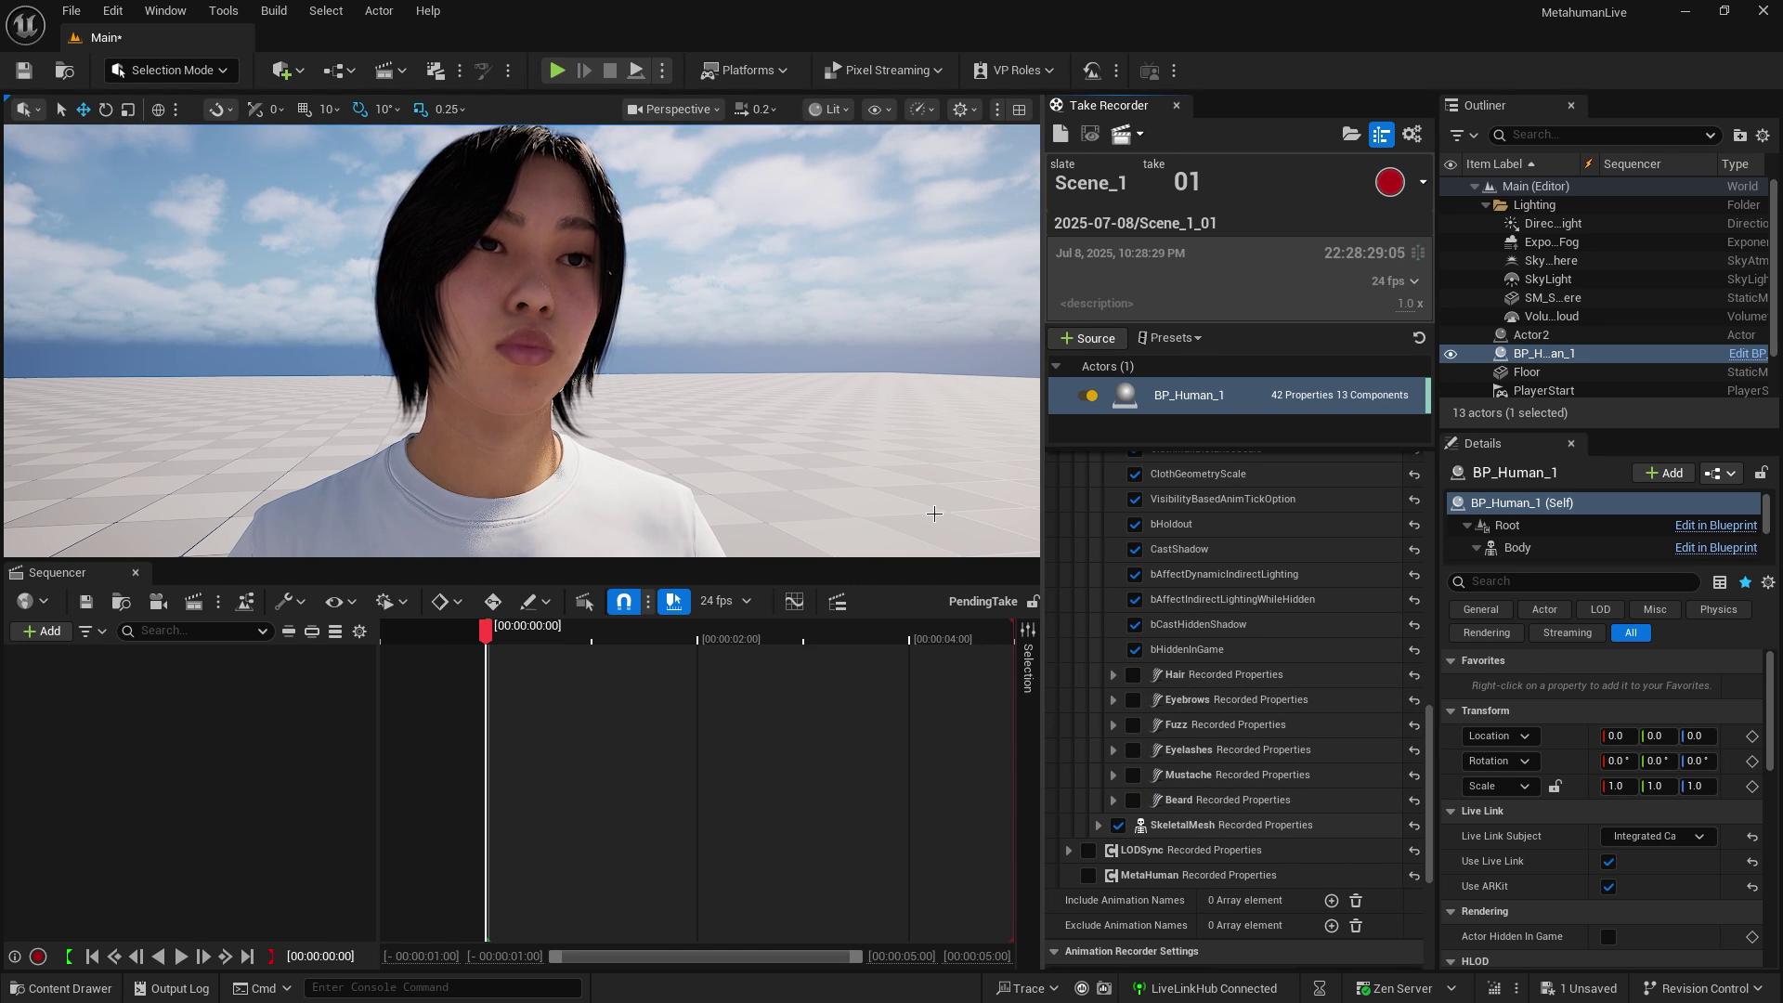
Step: Set the viewport to Low scalability and Unlit view mode
left_click(920, 110)
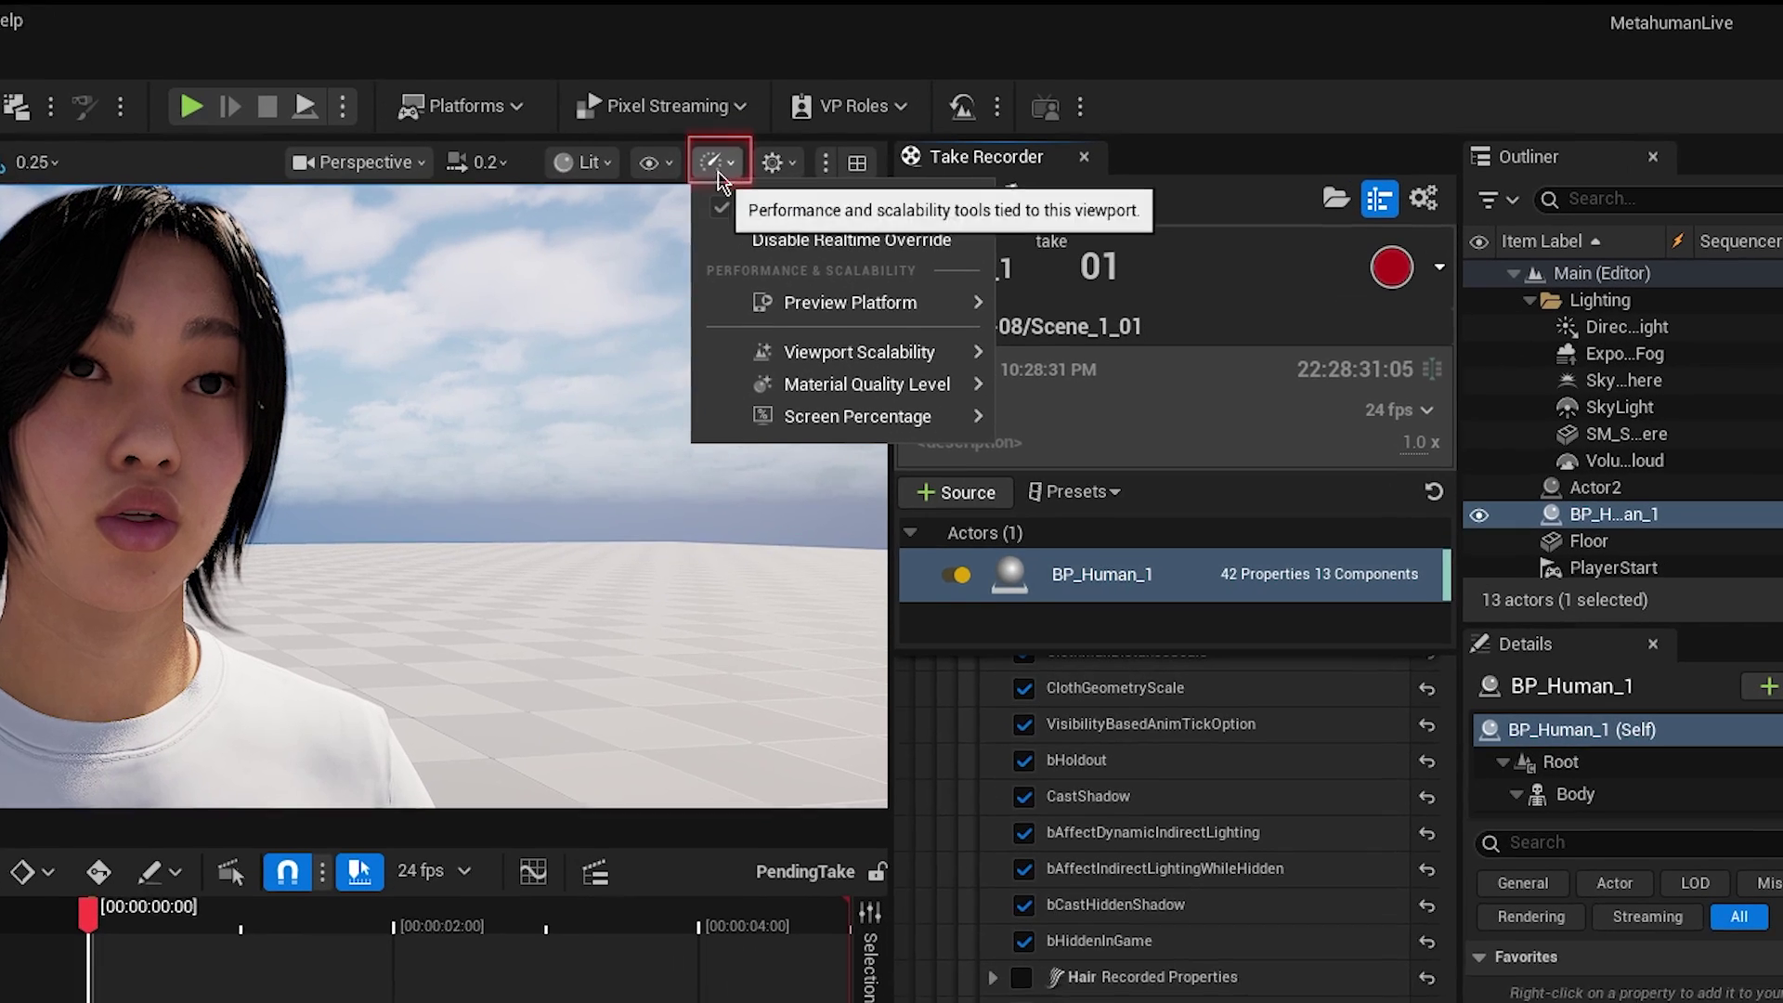
mouse_move(789, 364)
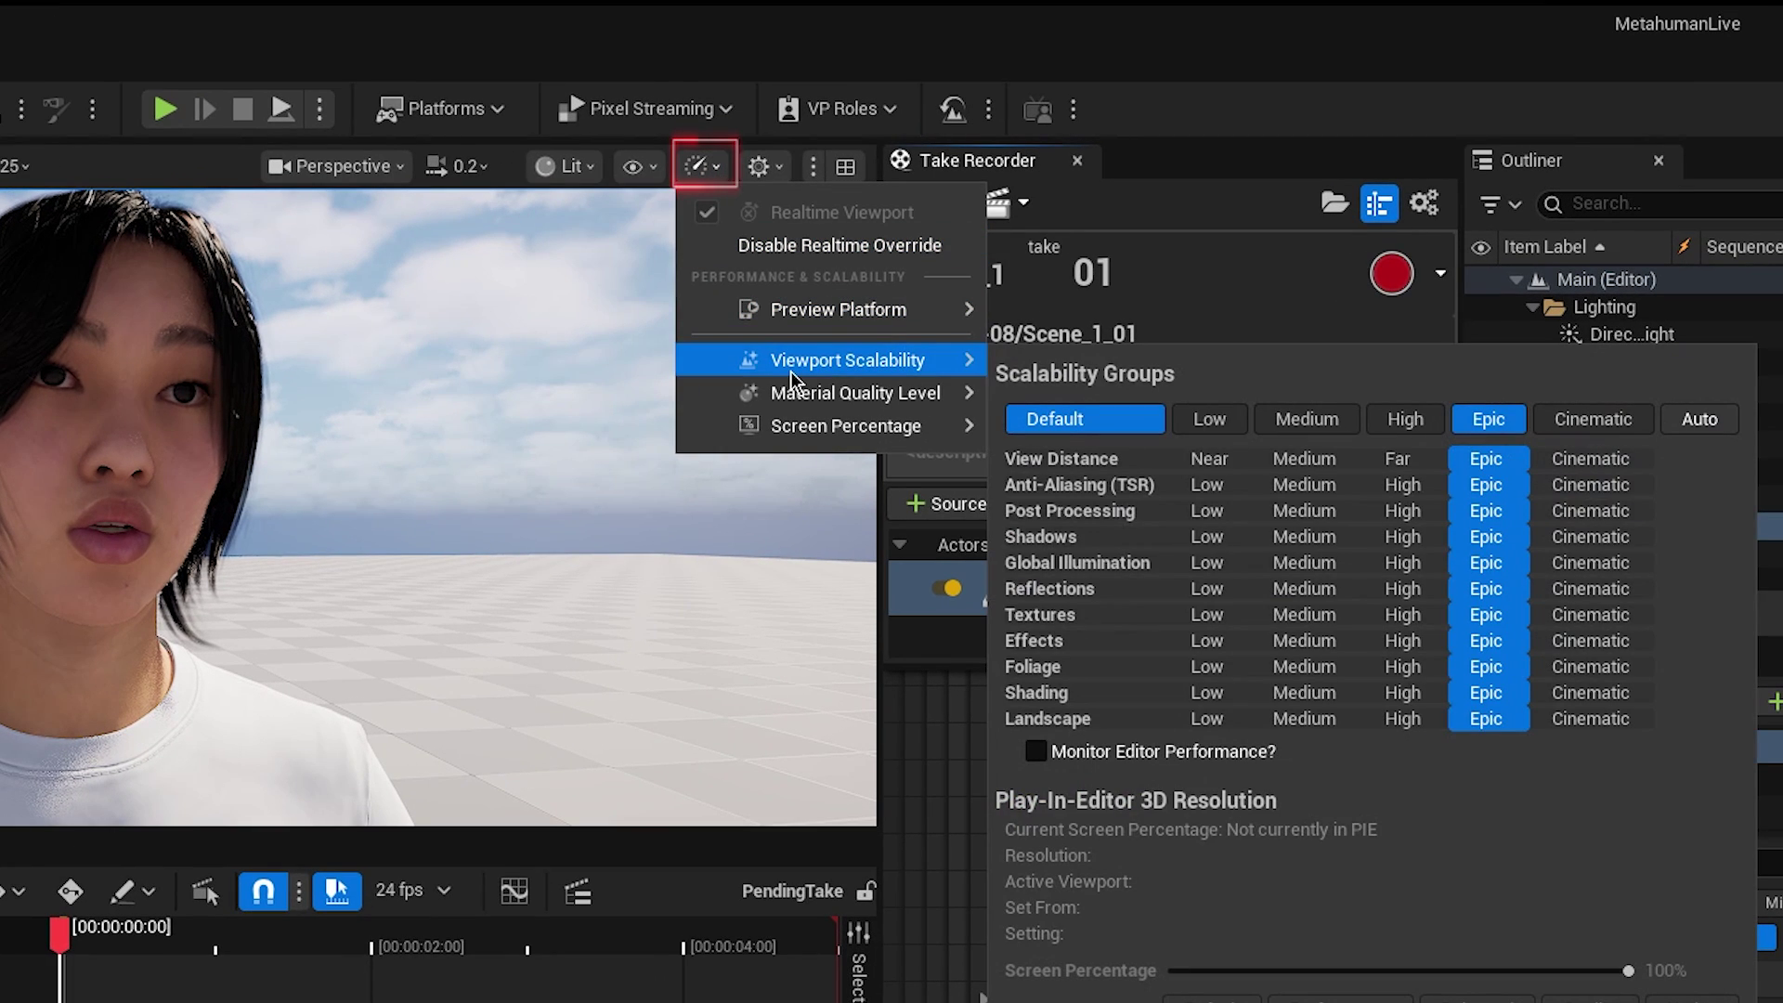
left_click(1209, 418)
left_click(475, 275)
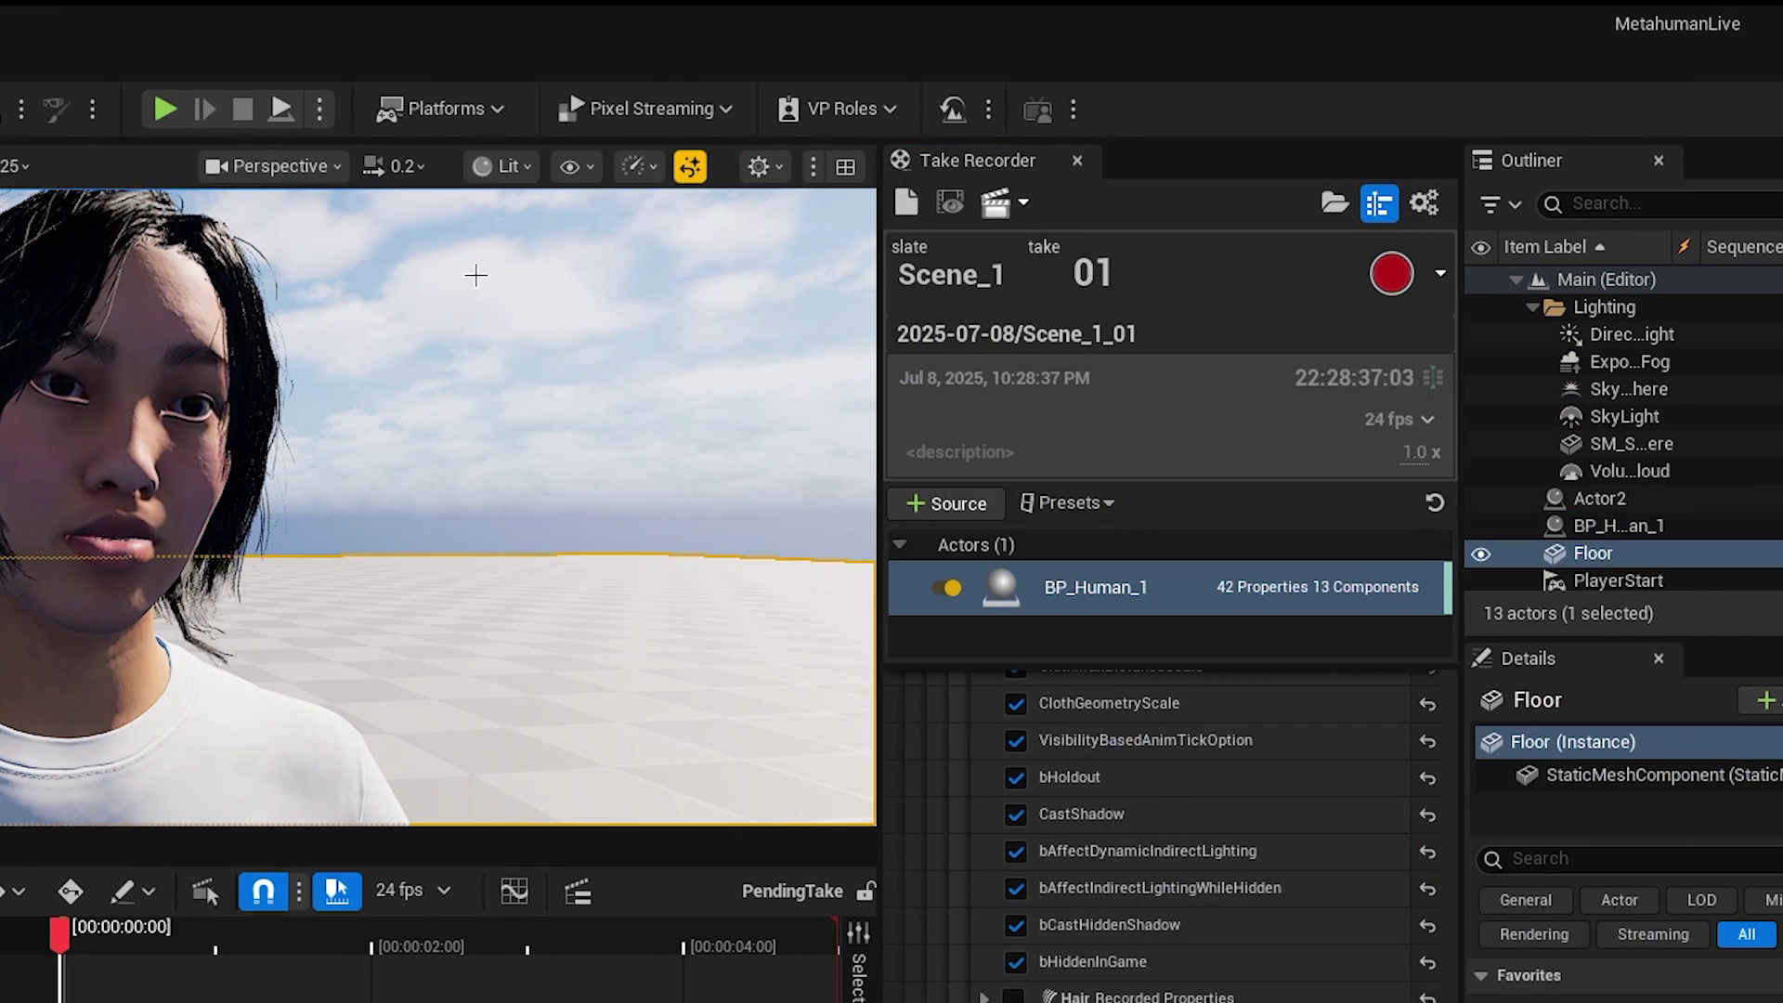
left_click(506, 184)
left_click(540, 298)
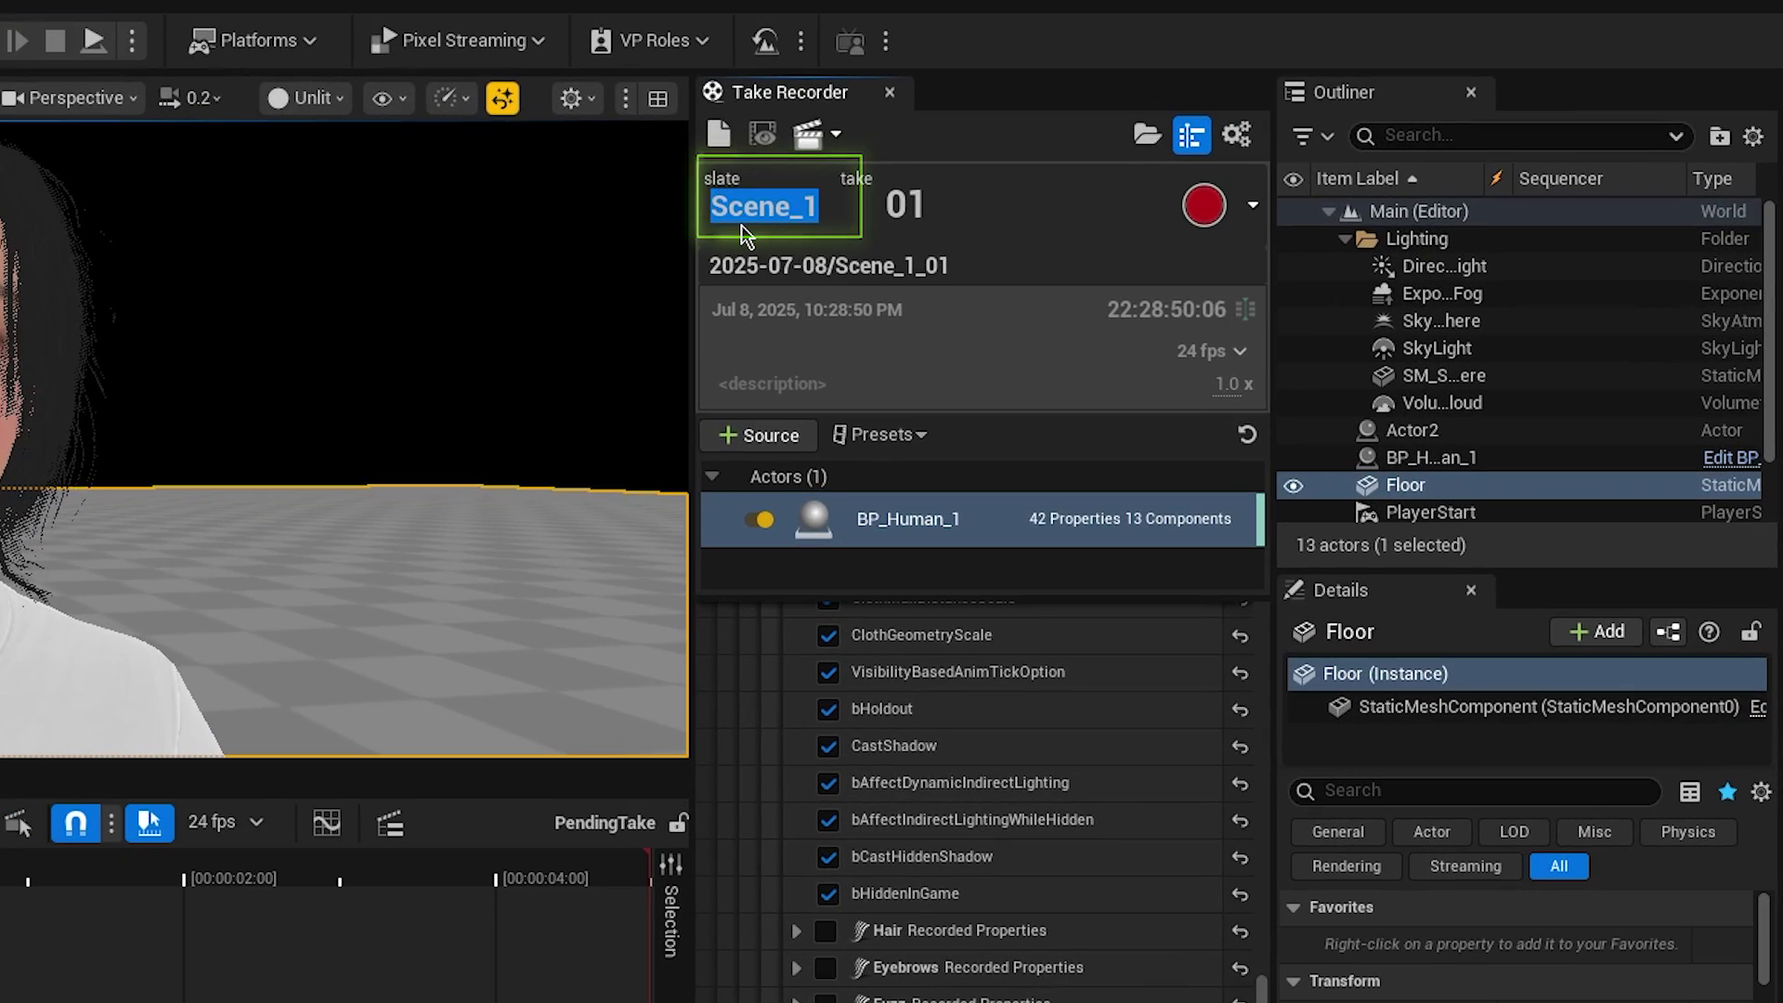
Step: Rename the slate to FACE_MOCAP and start recording the face take
type("FACE_MOCAP")
key("Return")
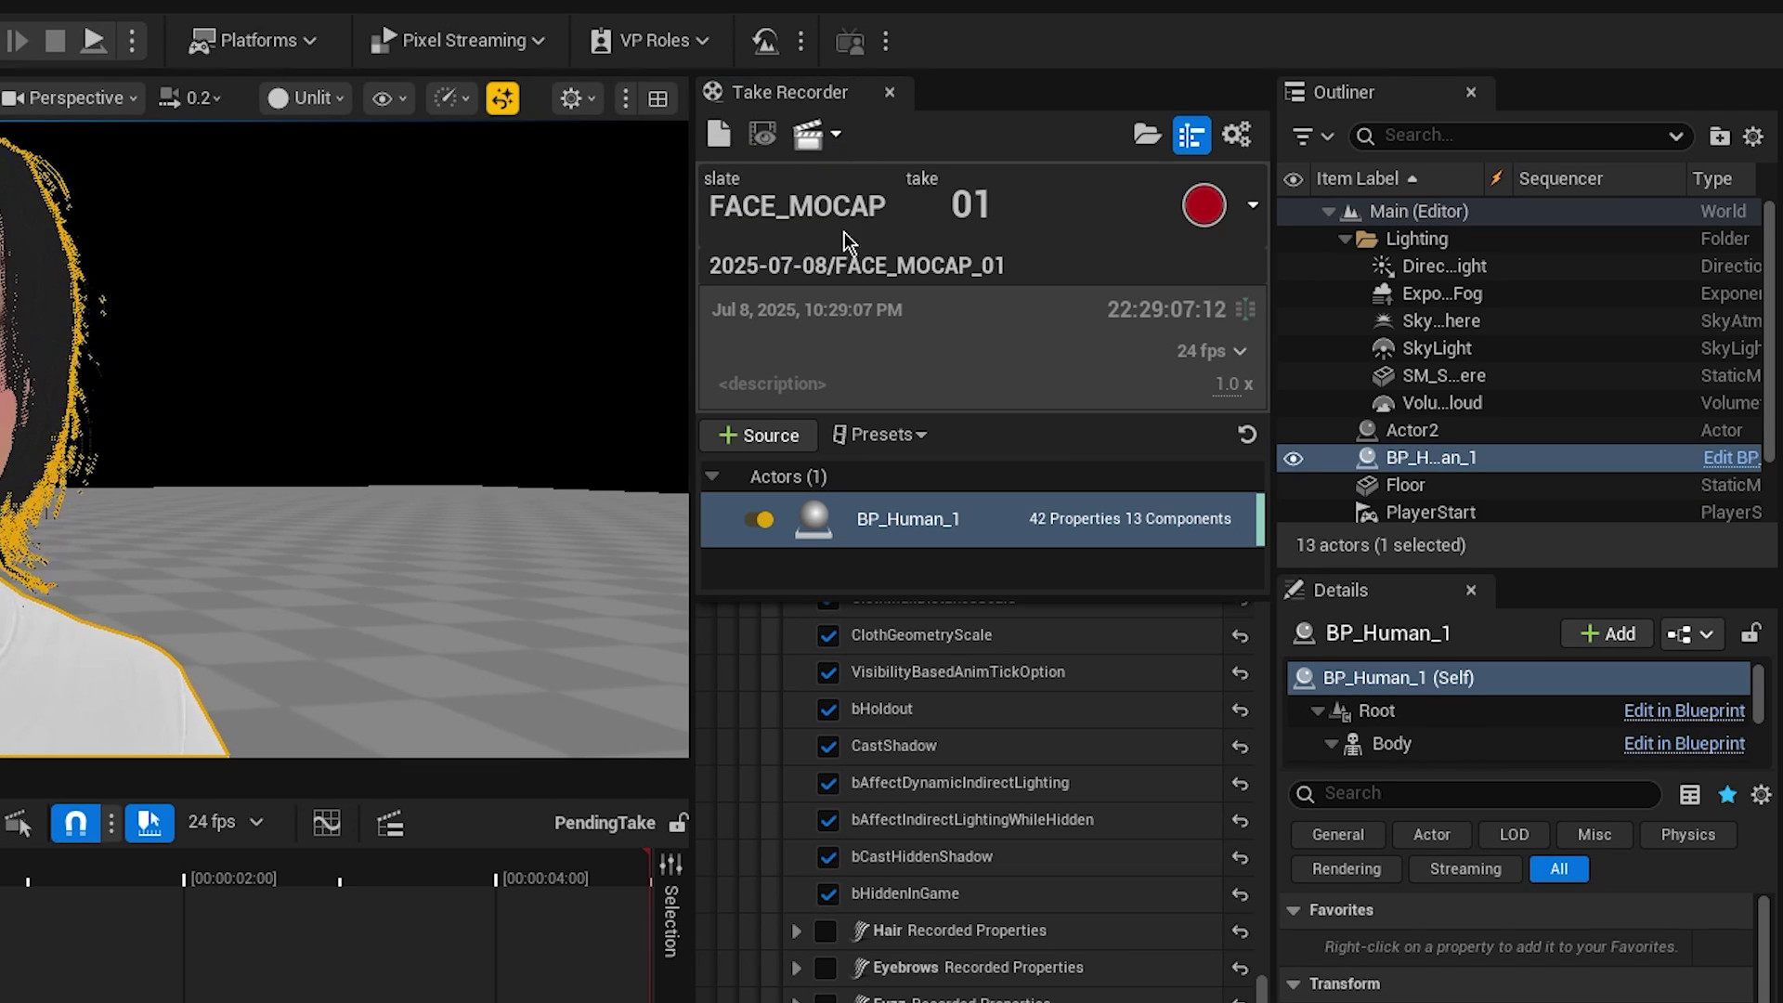
left_click_drag(698, 533, 625, 533)
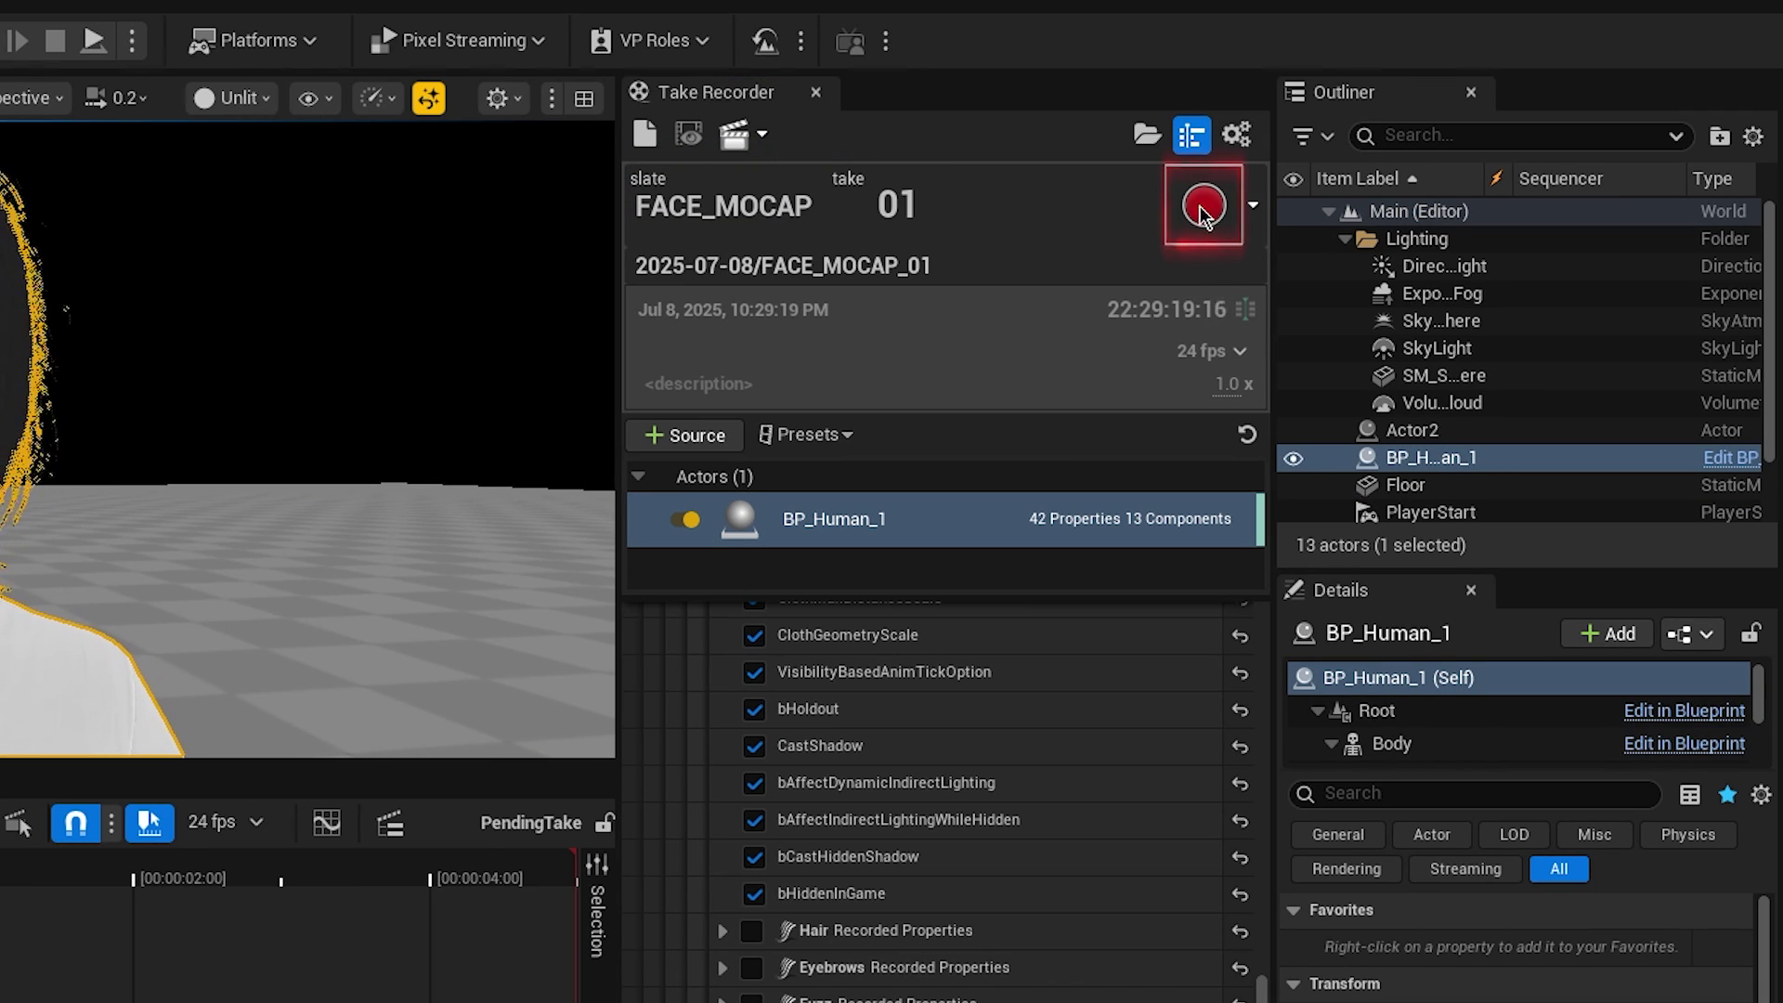
left_click(1205, 207)
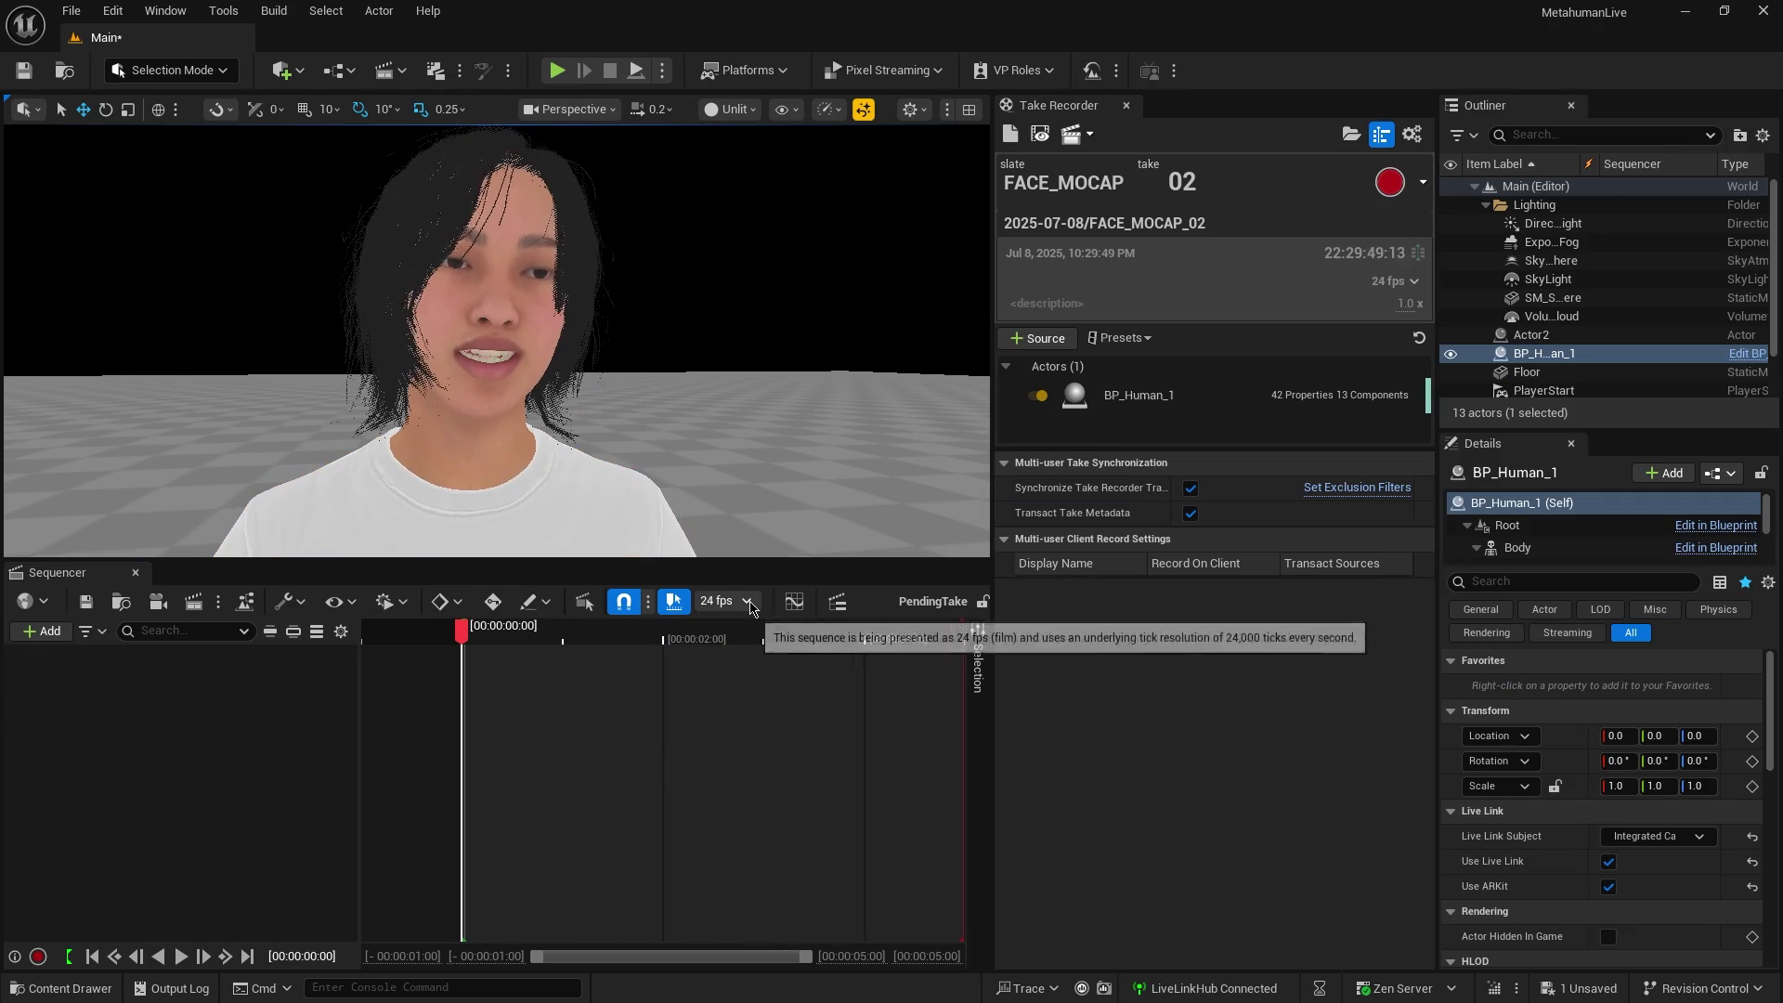
Step: Change Take Recorder's take frame rate from 24 to 30 fps, leaving the sequence rate unchanged
left_click(729, 602)
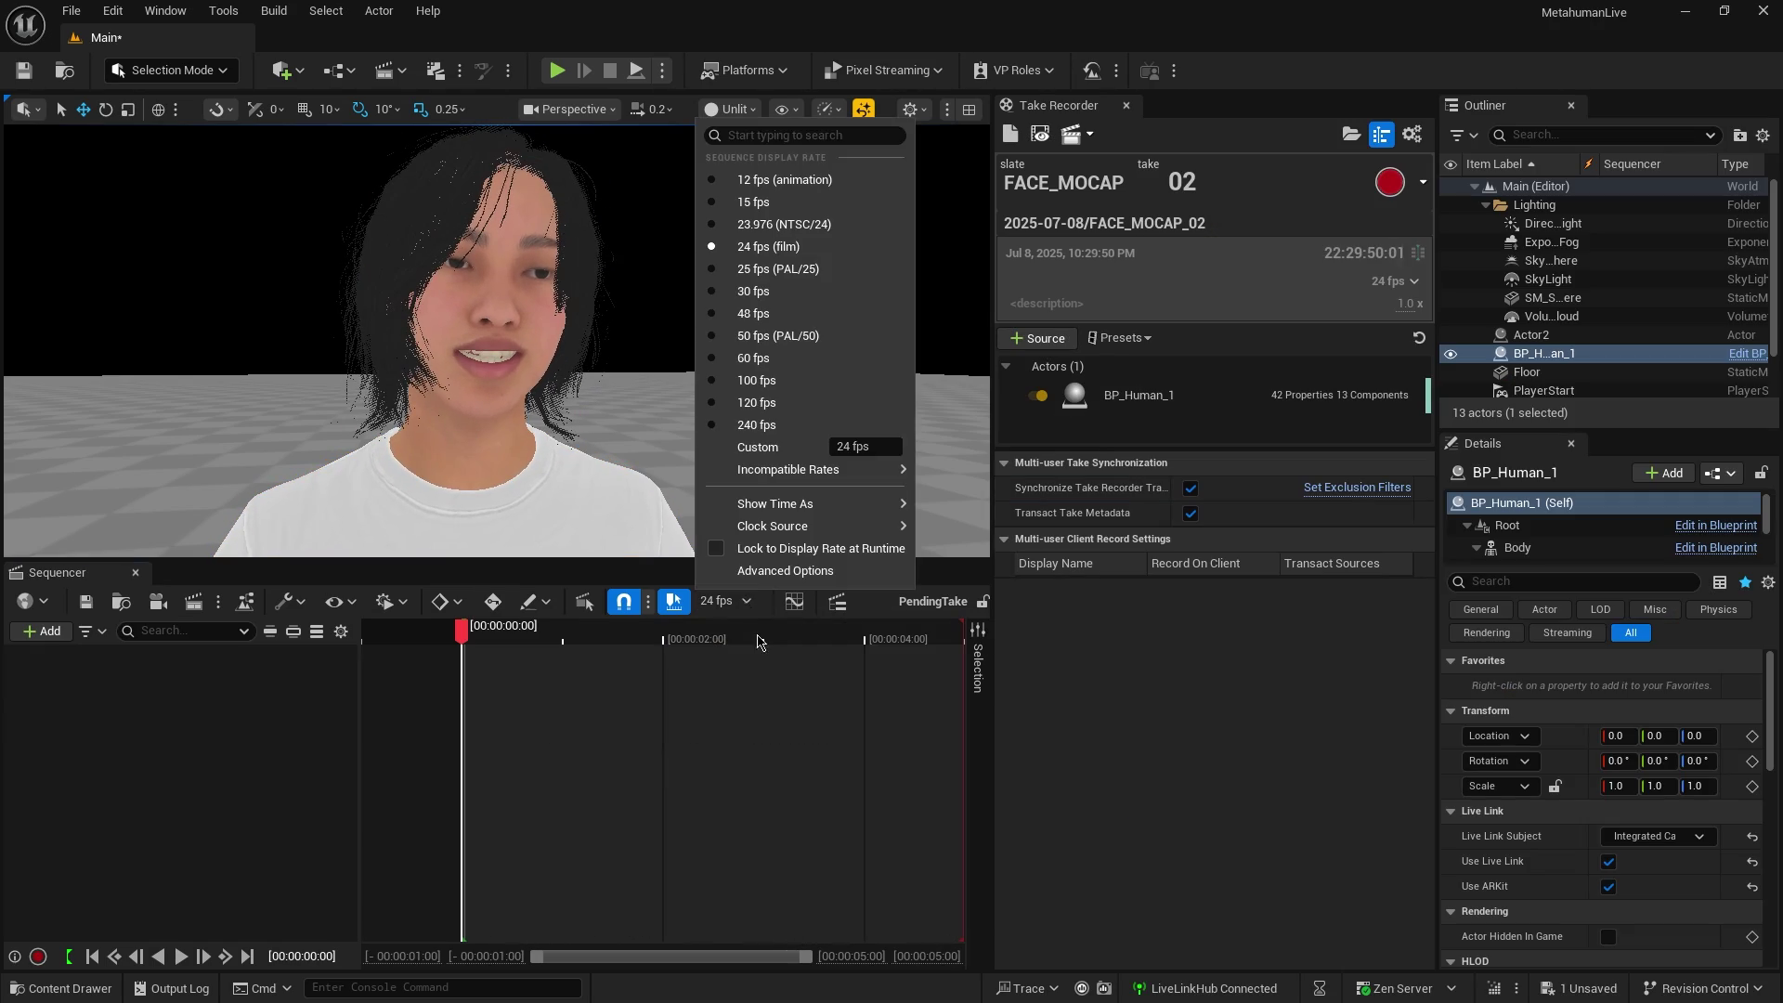
left_click(767, 305)
left_click(1402, 282)
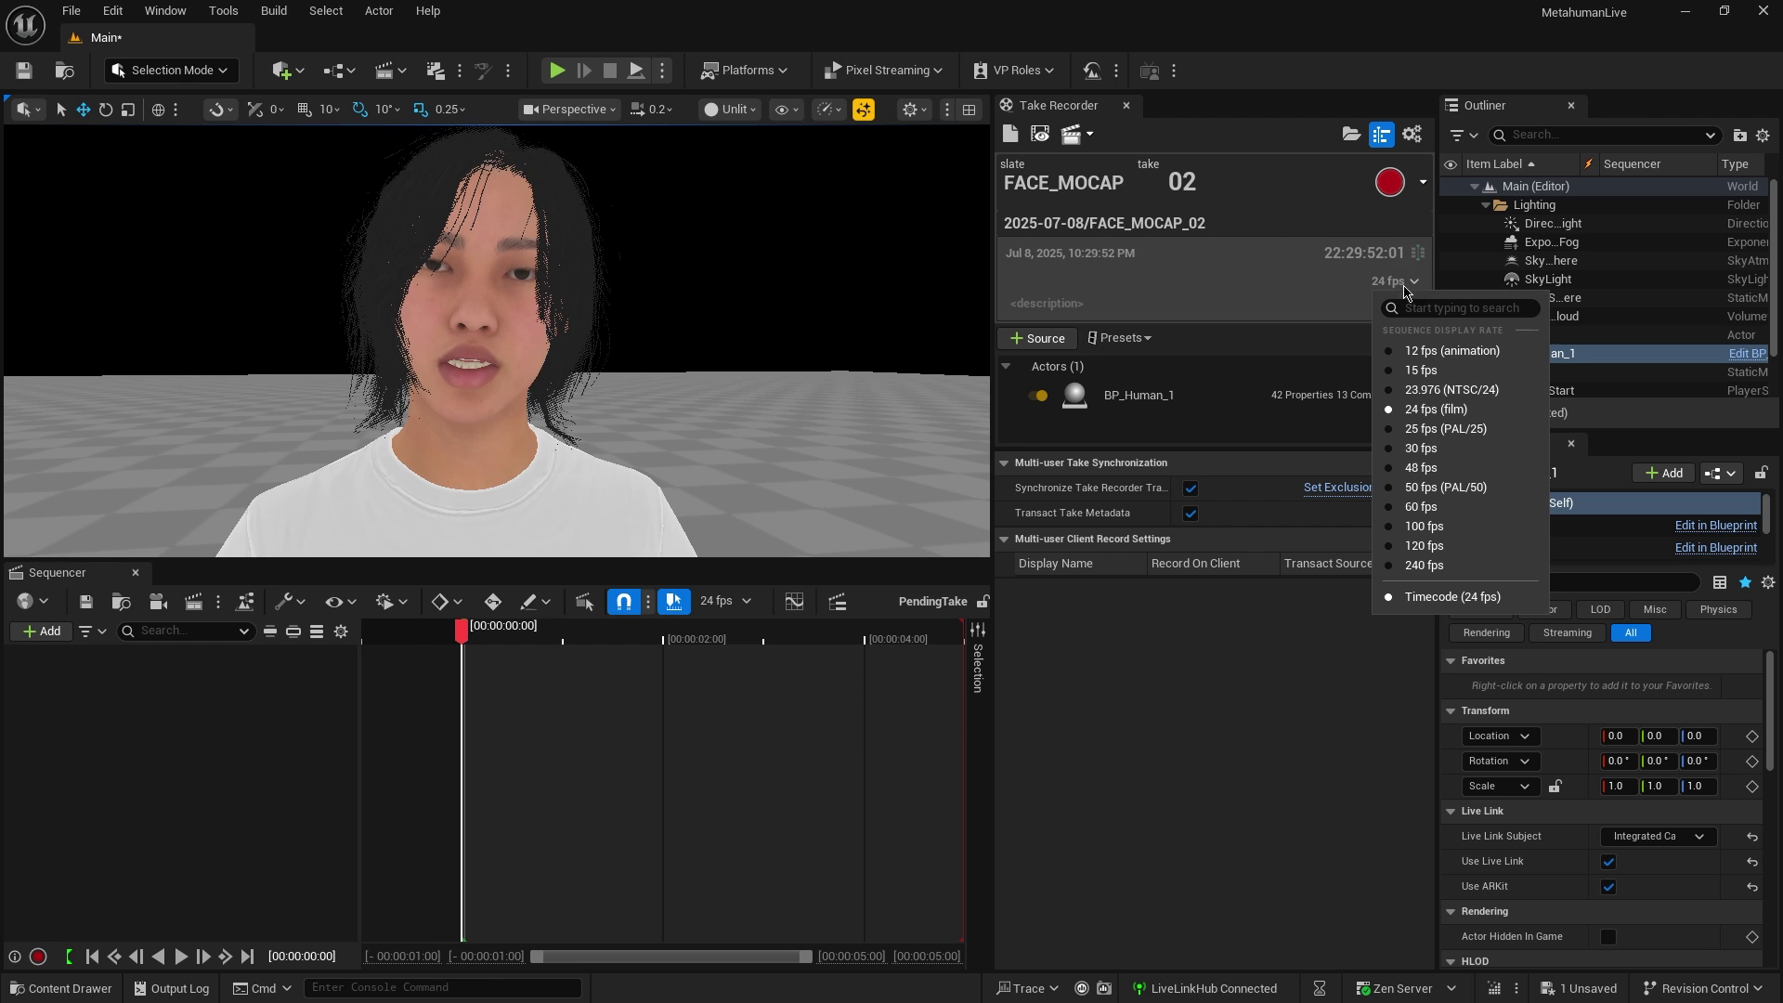
left_click(1422, 448)
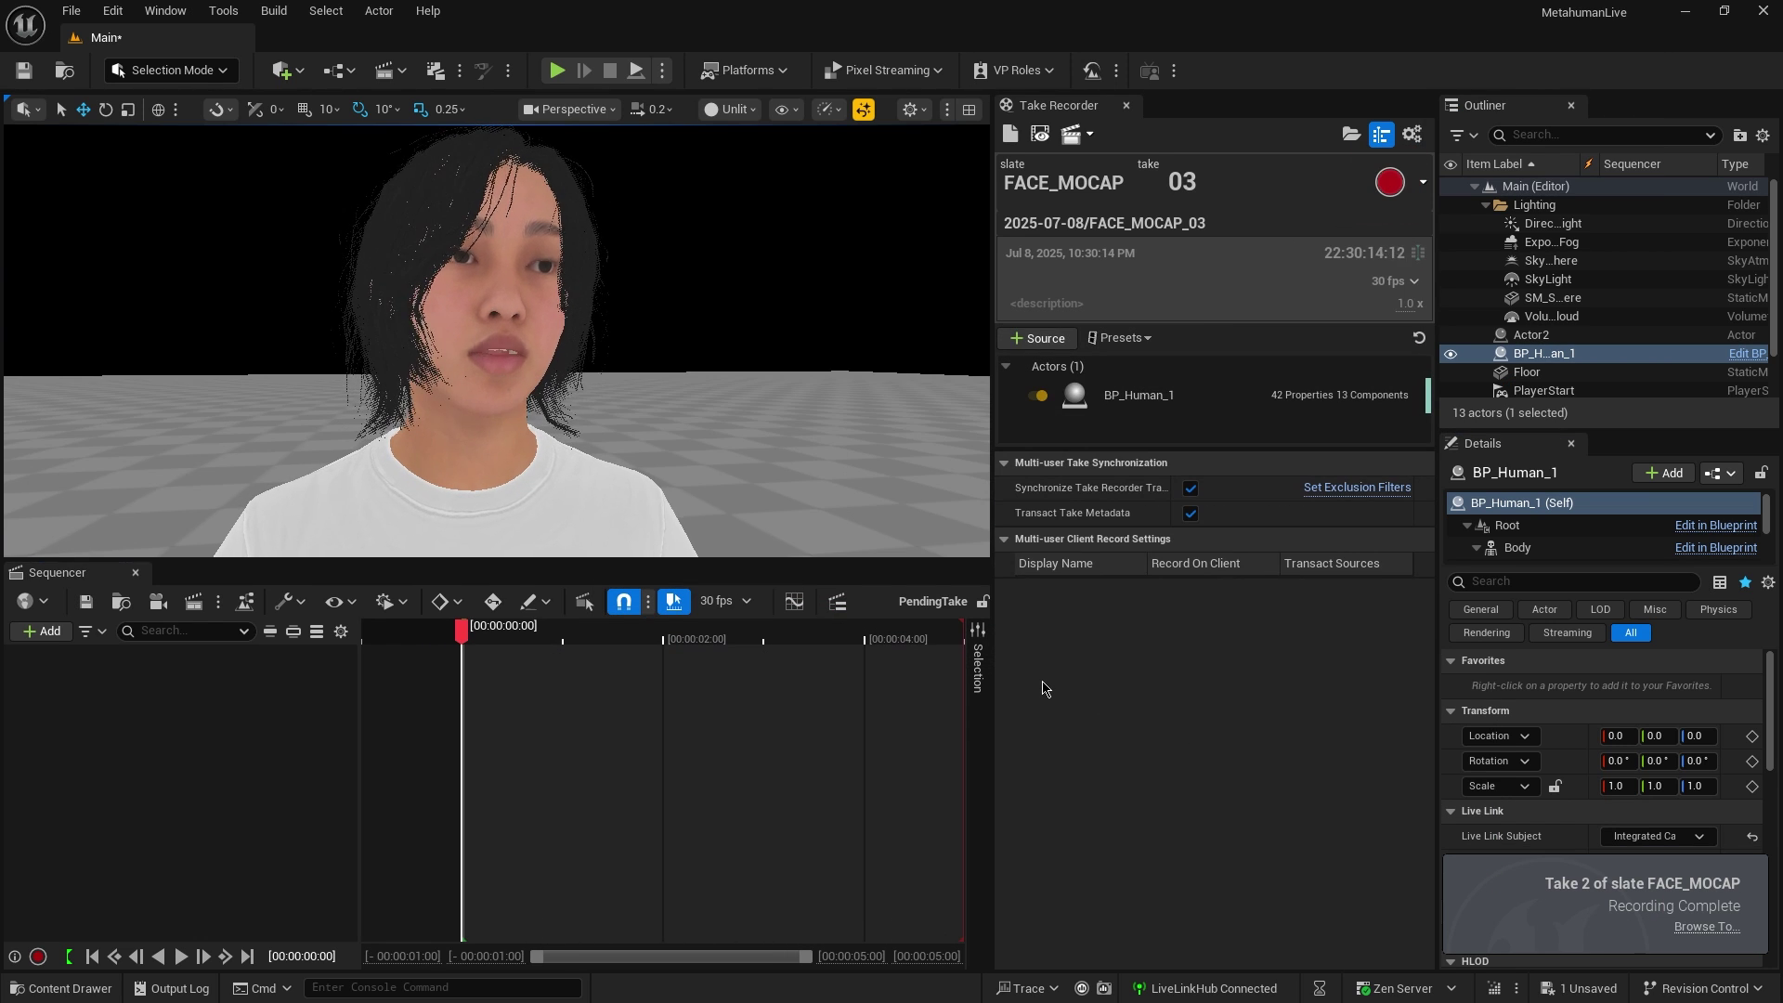
Step: Close the Take Recorder panels and create a Sequences folder in Content
left_click(1061, 109)
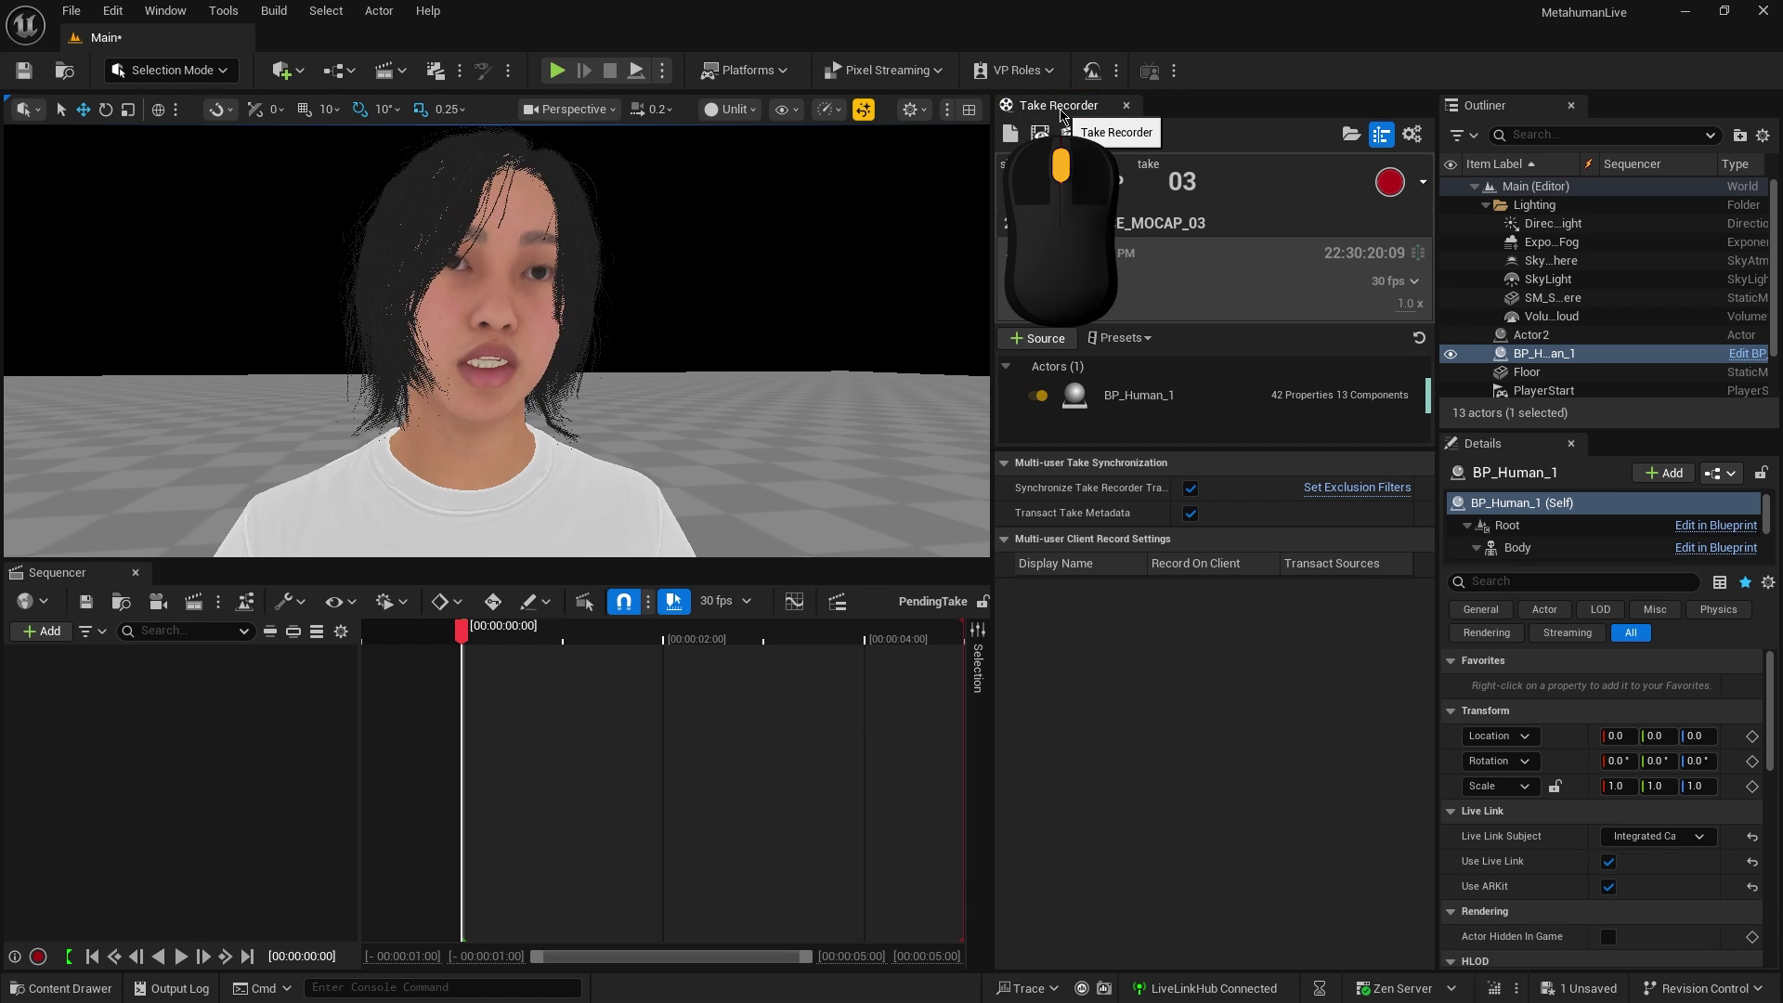
left_click(1127, 105)
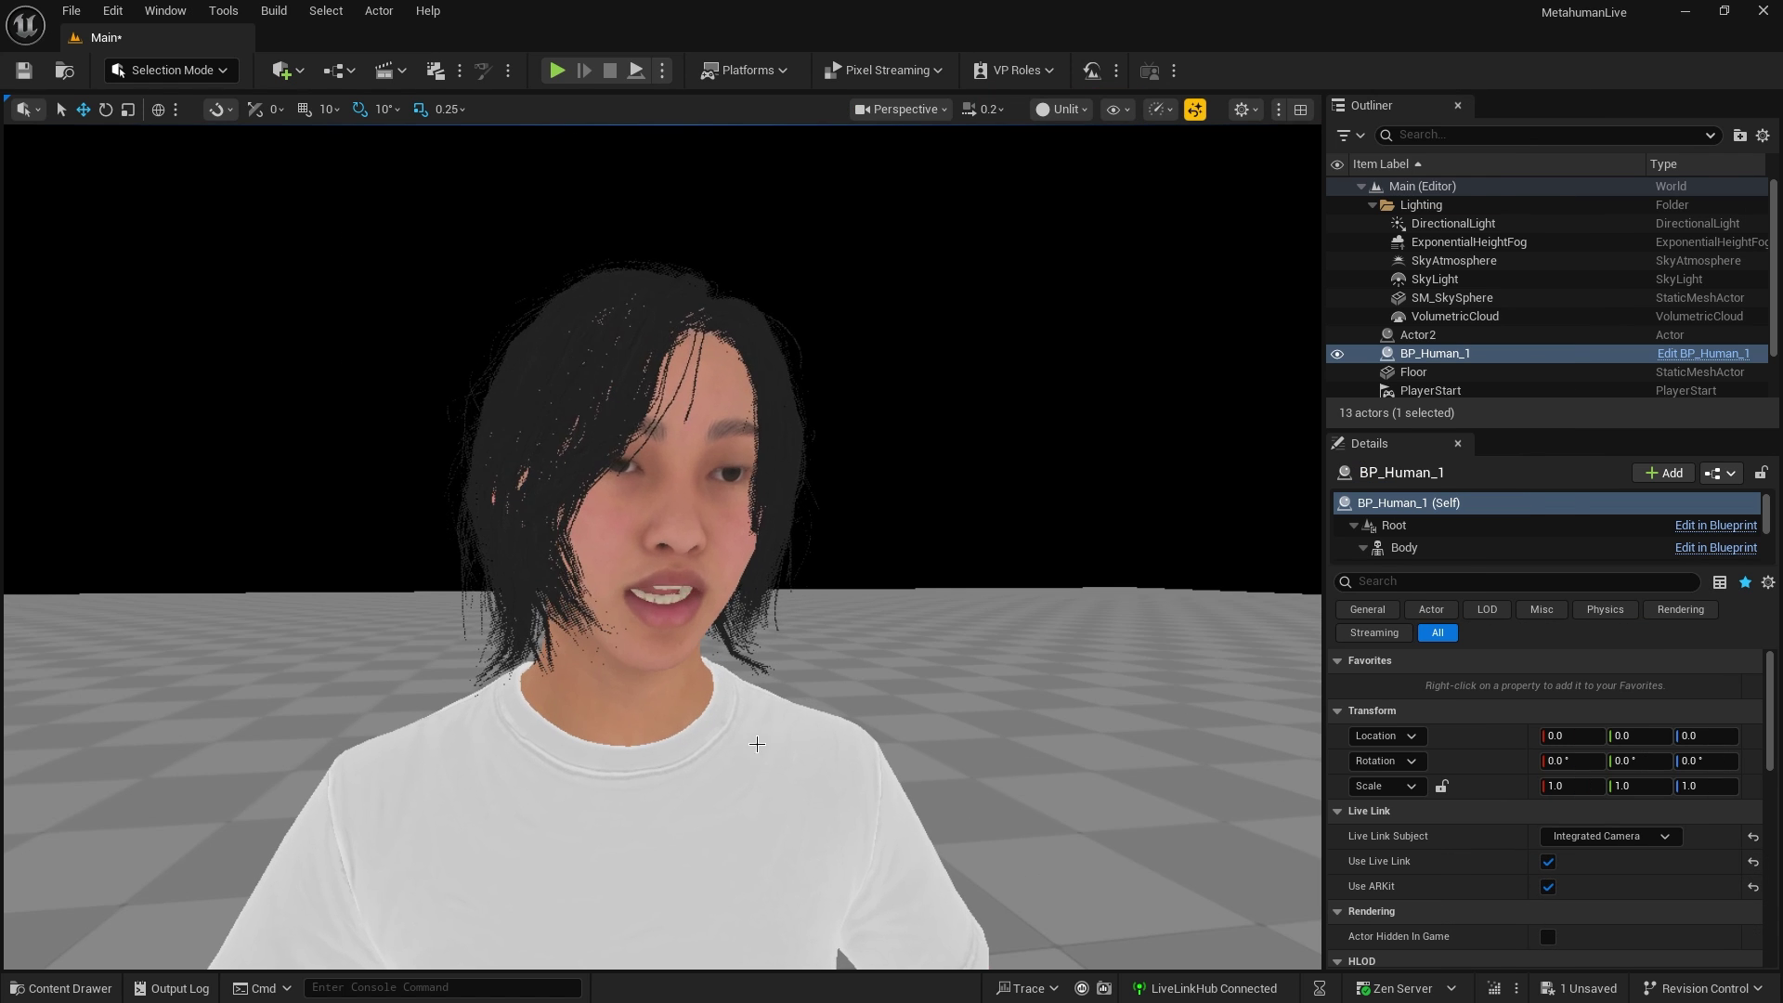
key("ctrl+space")
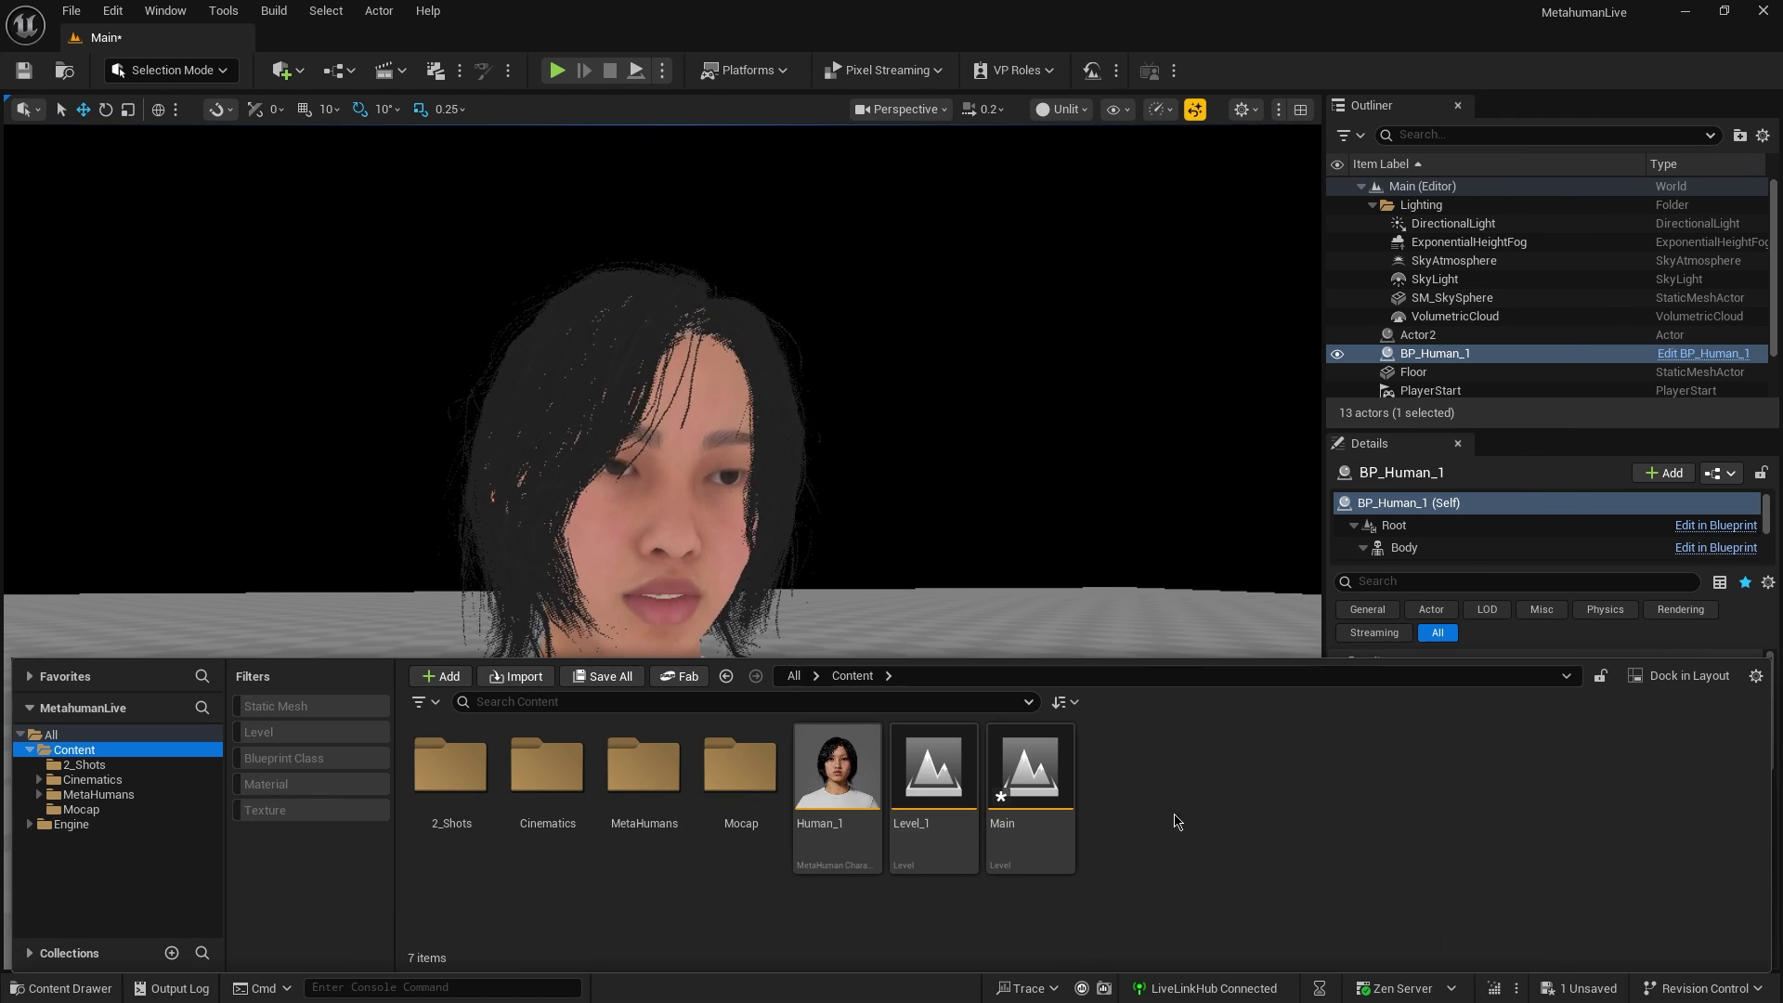
right_click(1195, 830)
left_click(1261, 185)
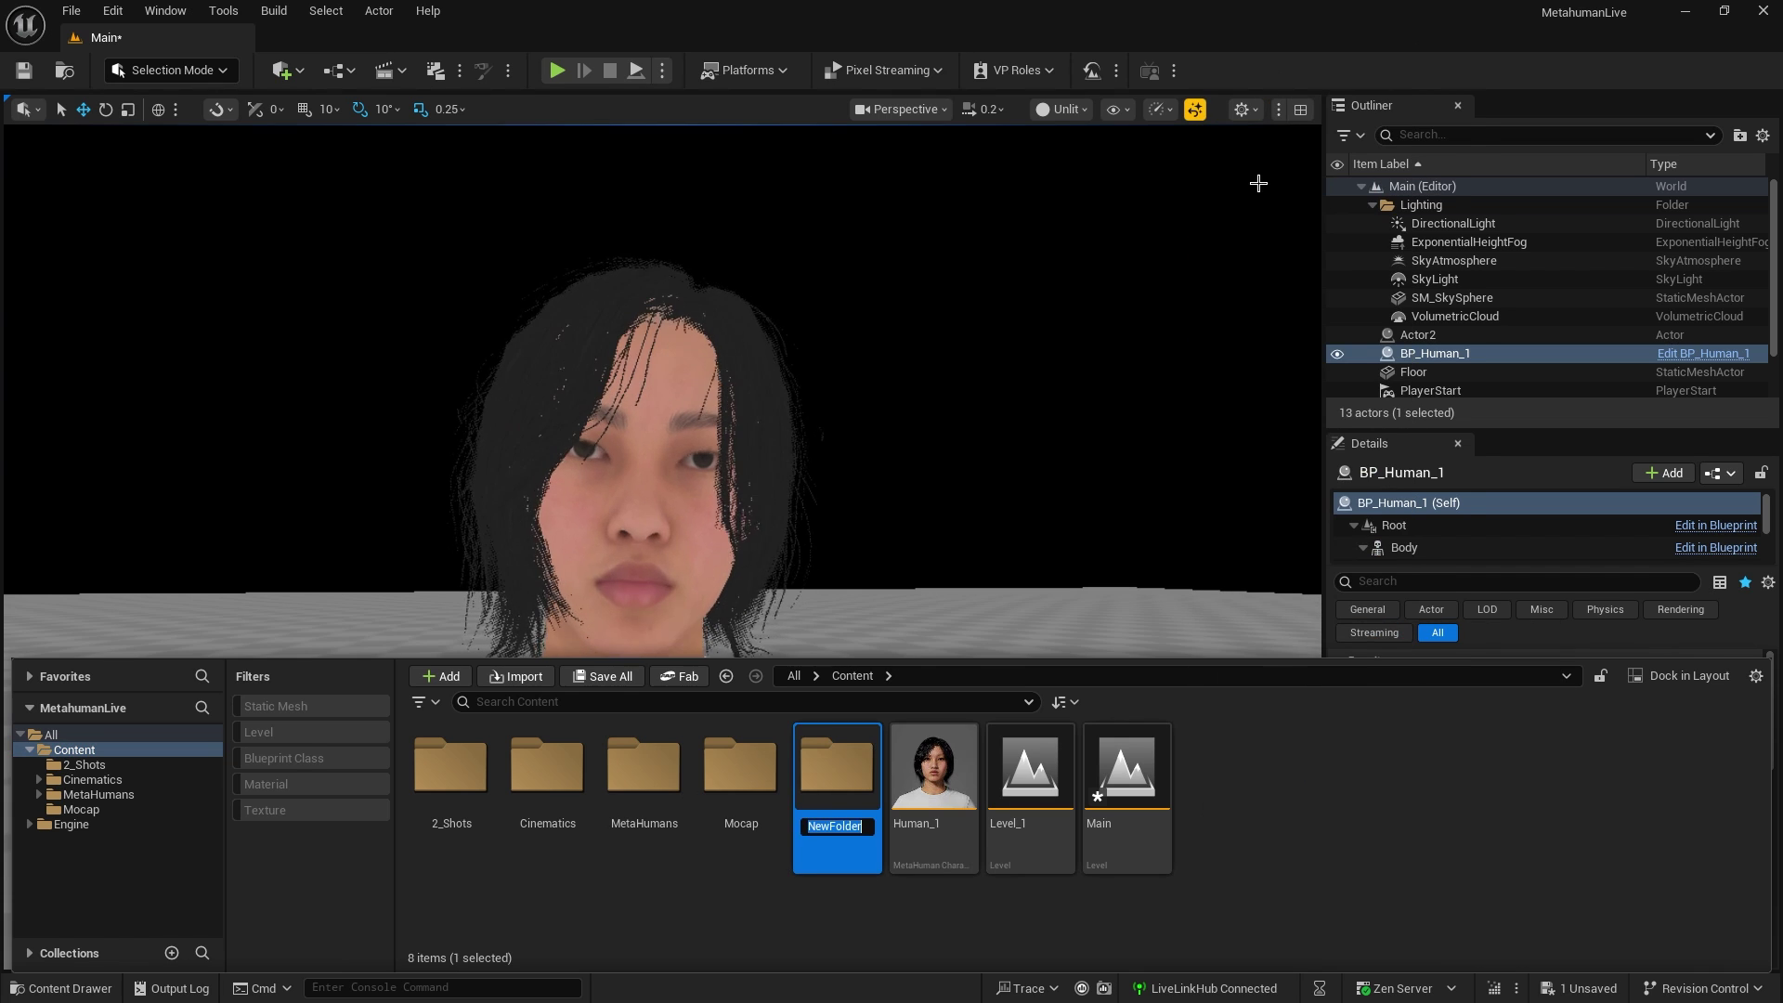
type("Sequences")
key("Return")
double_click(837, 771)
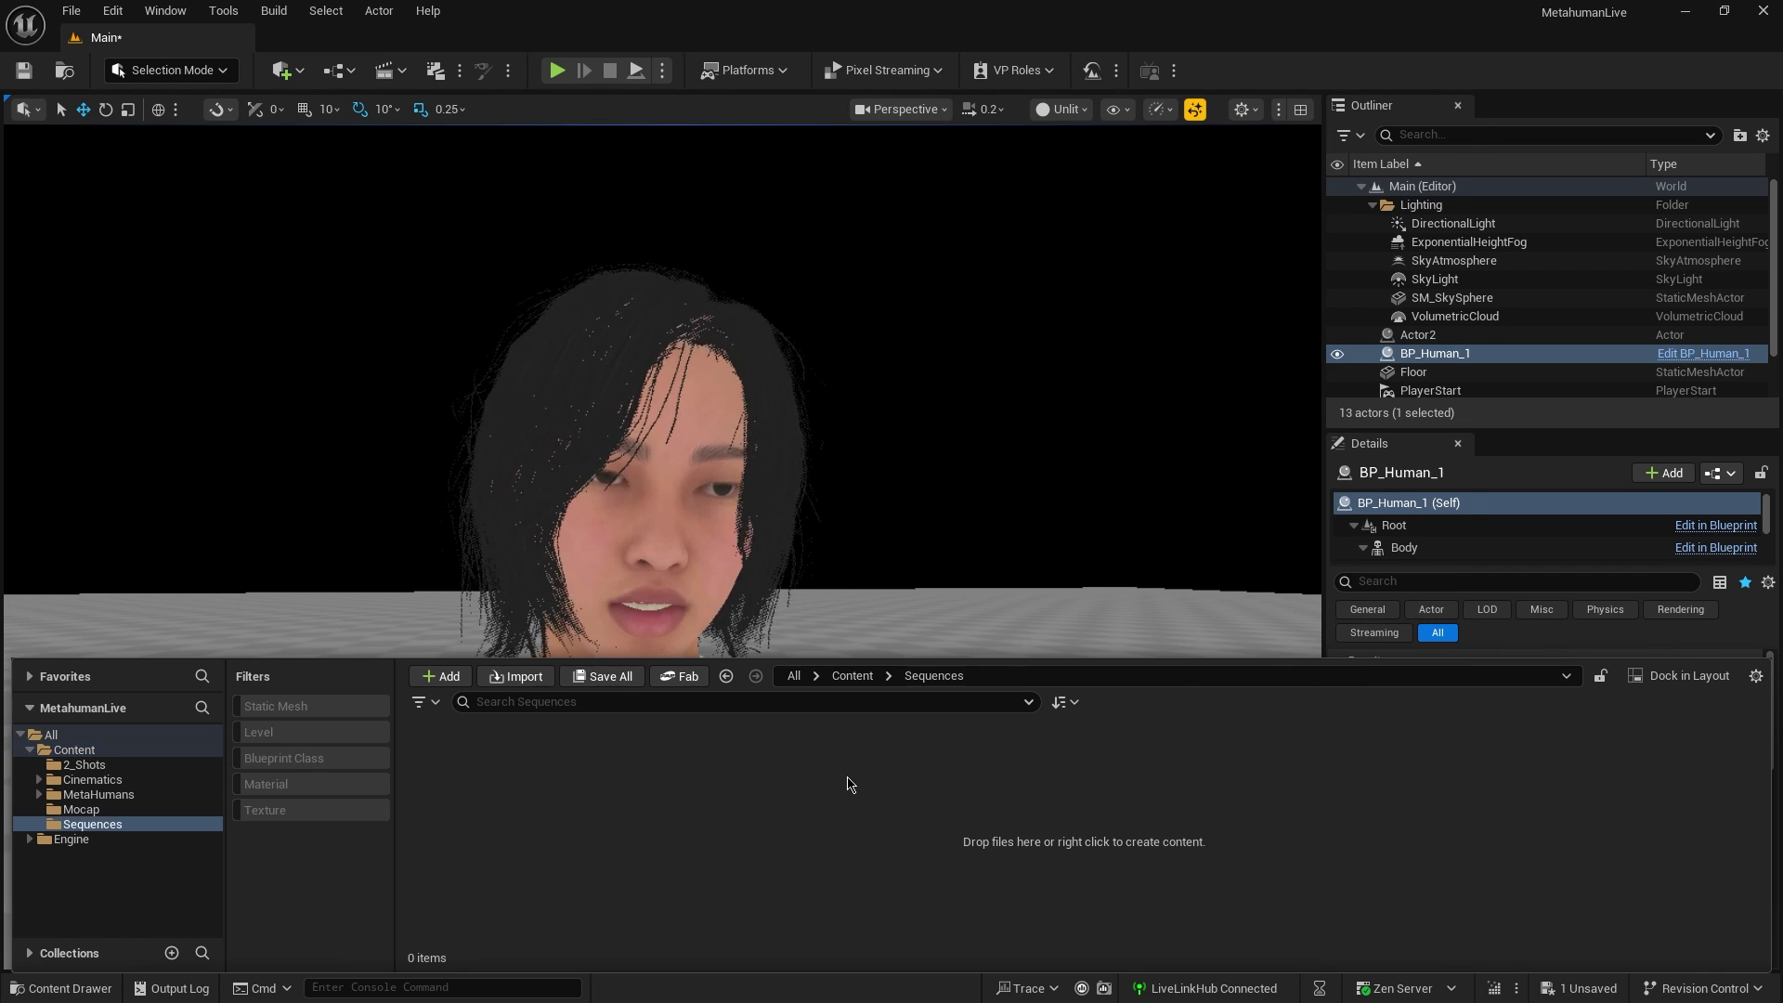
Step: Add a new Level Sequence named Seq_10 inside the Sequences folder
right_click(836, 790)
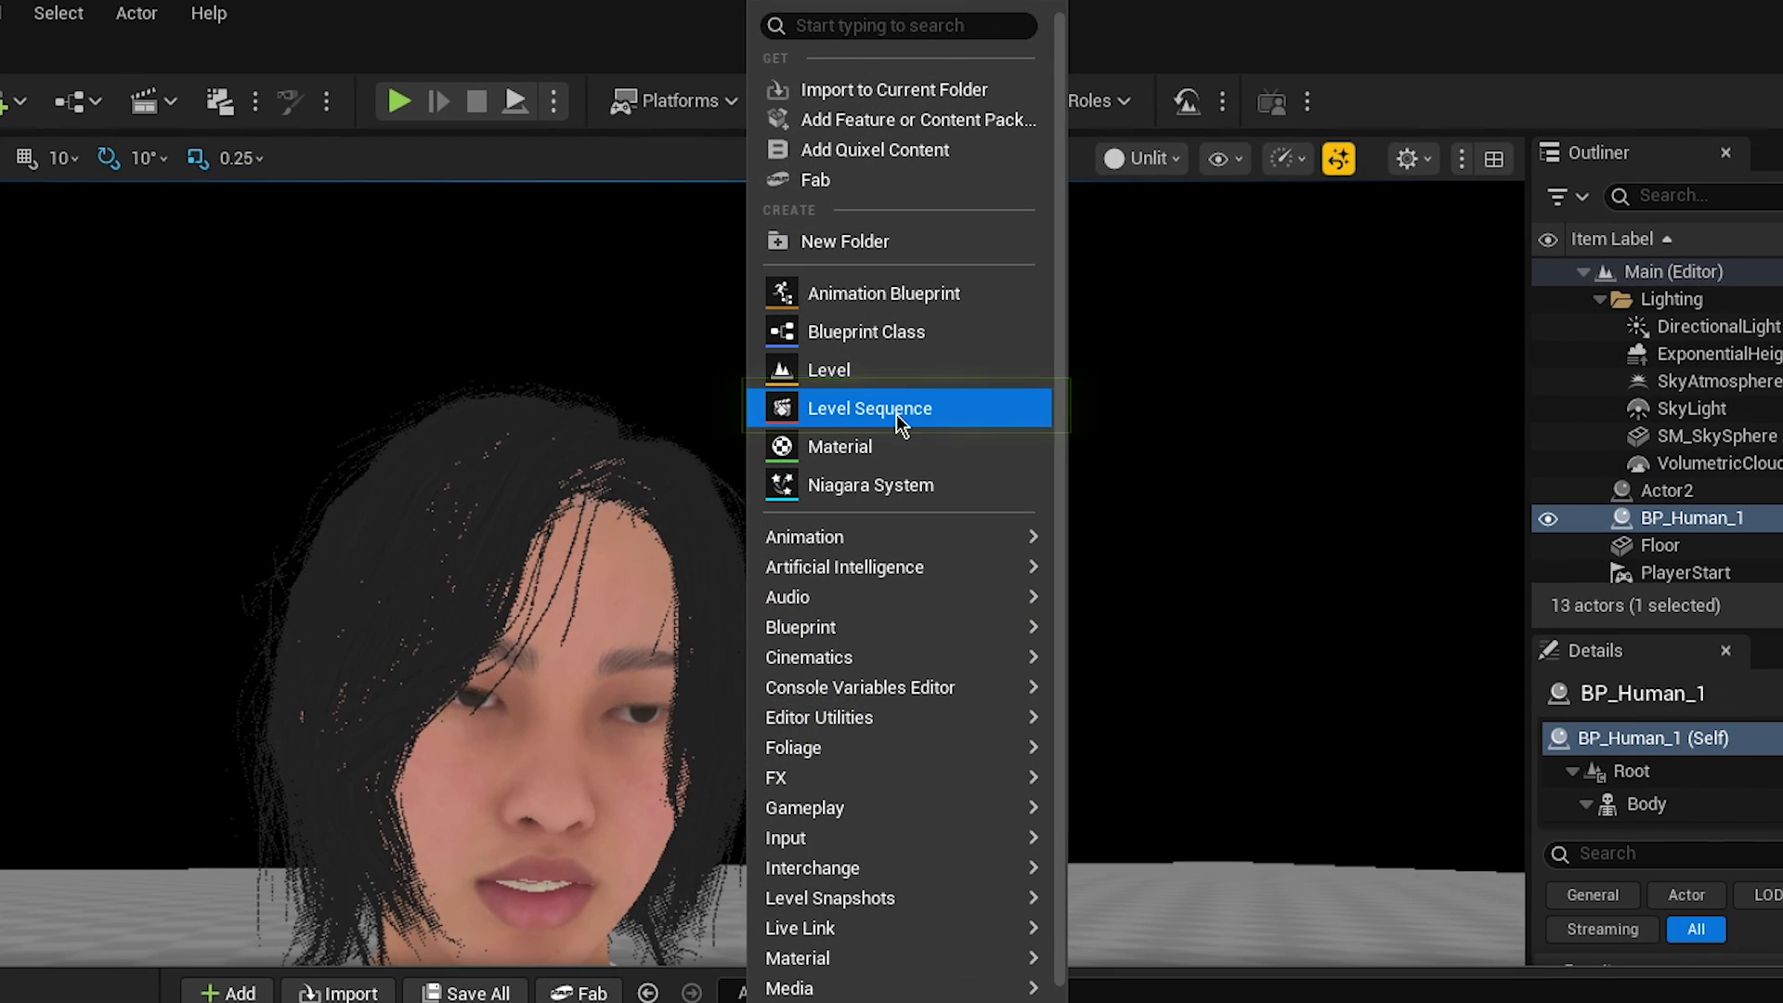
left_click(883, 415)
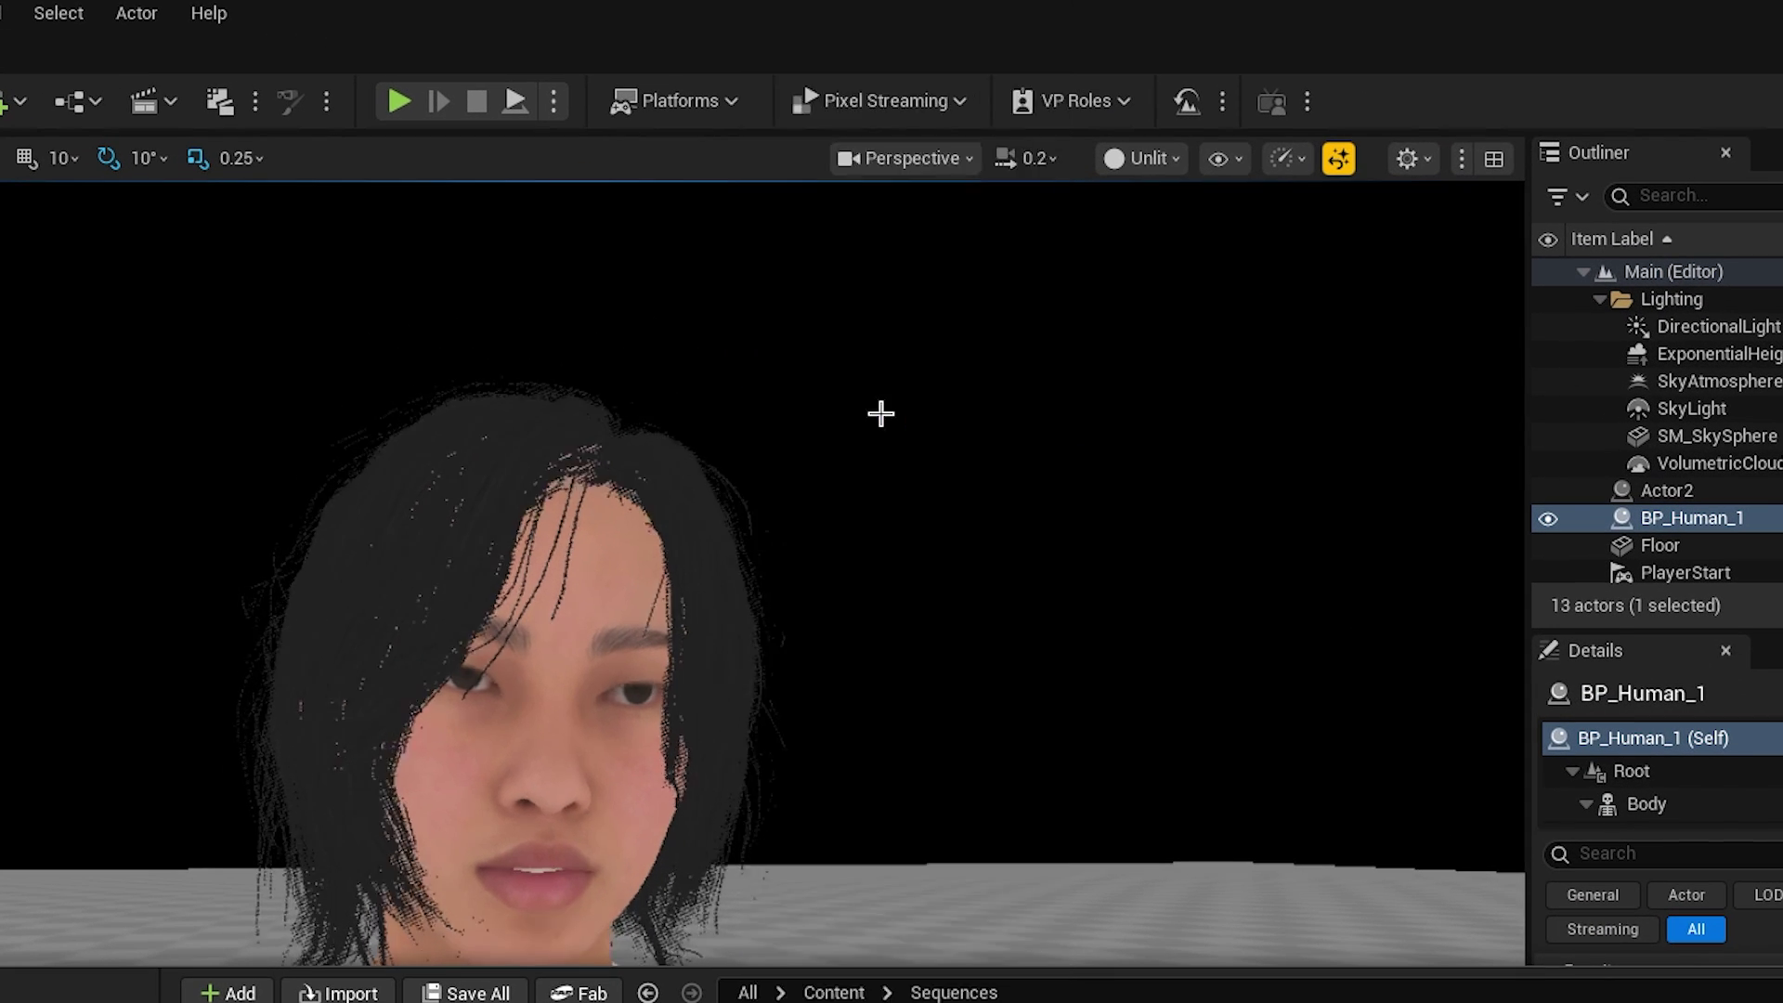
type("Seq_10")
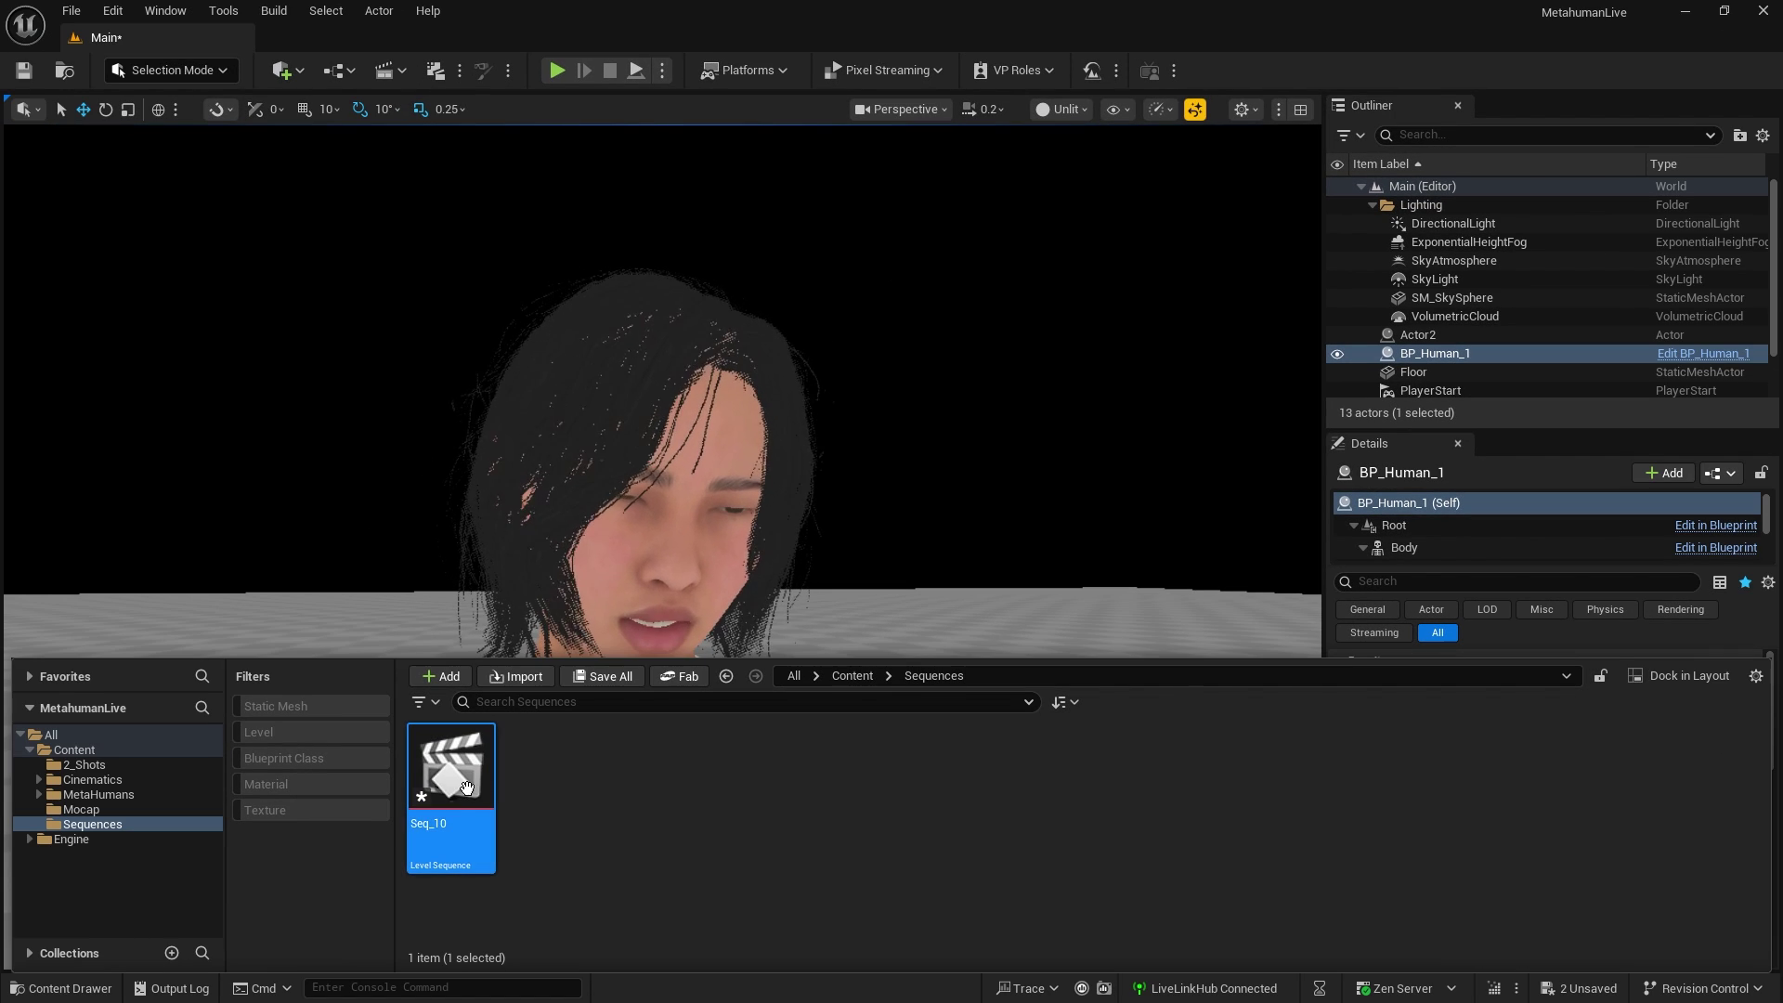
Step: Add BP_Human_1 to Seq_10 and delete its MetaHuman rig, face board rig and Face tracks
left_click(1402, 358)
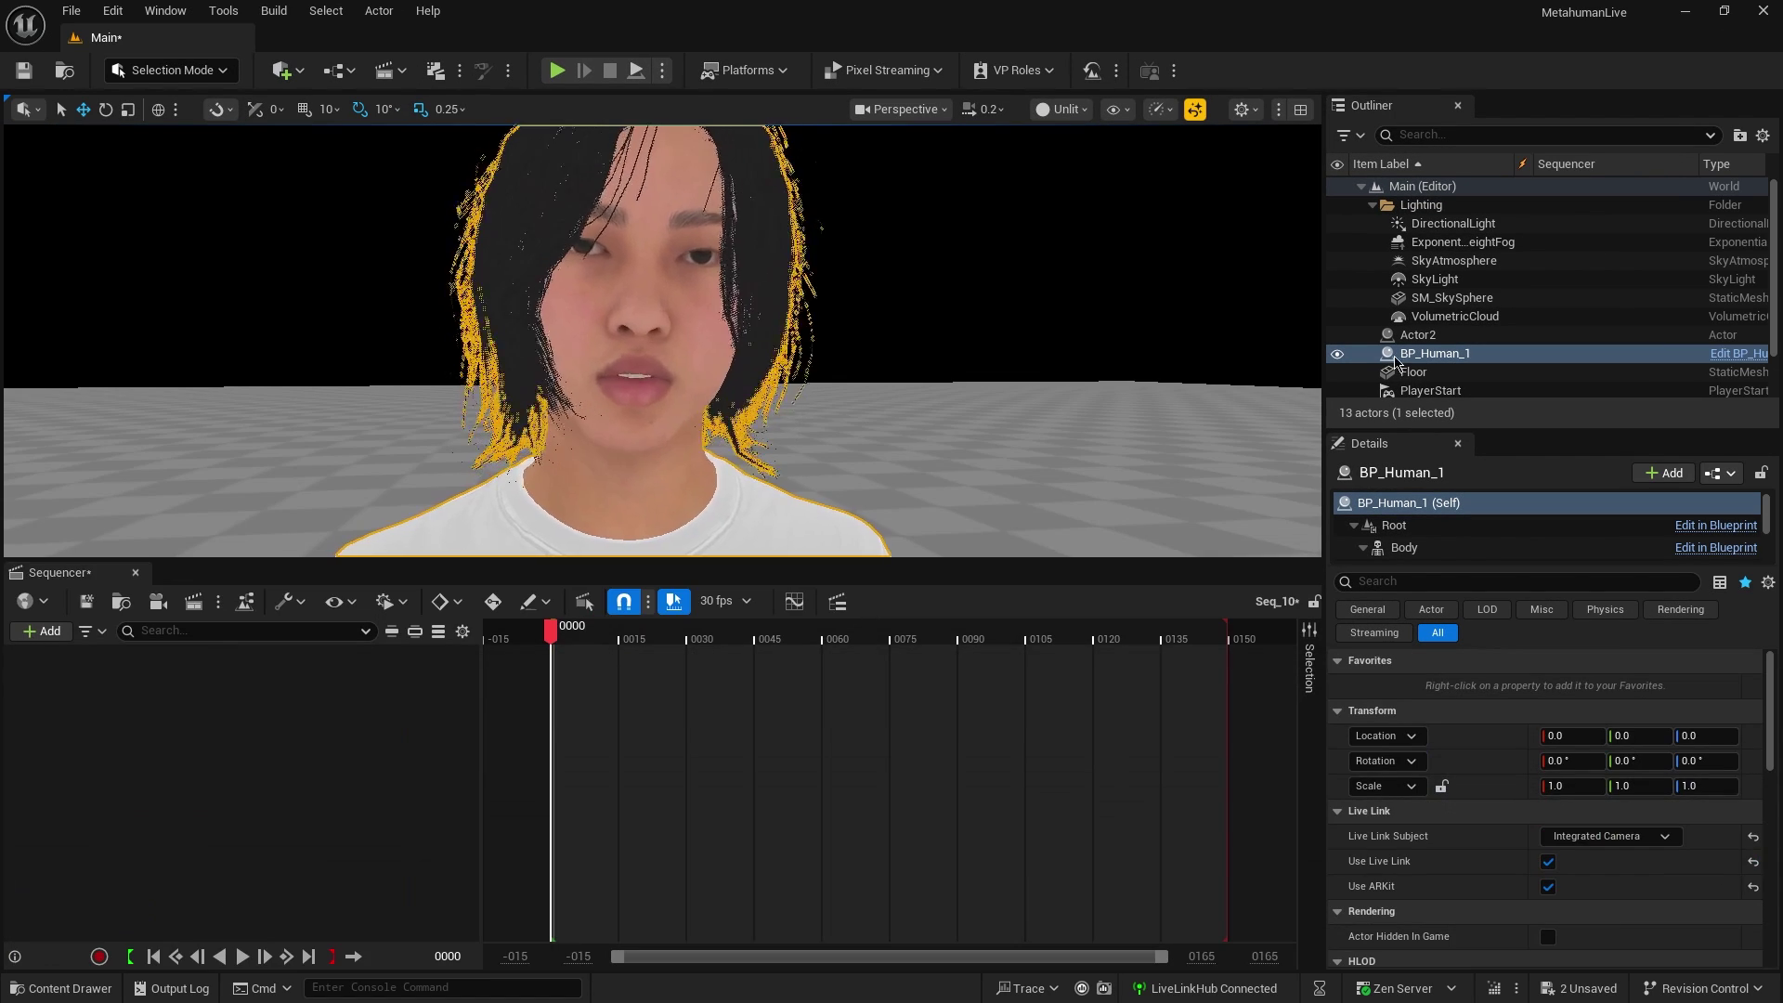
left_click_drag(1431, 353, 368, 678)
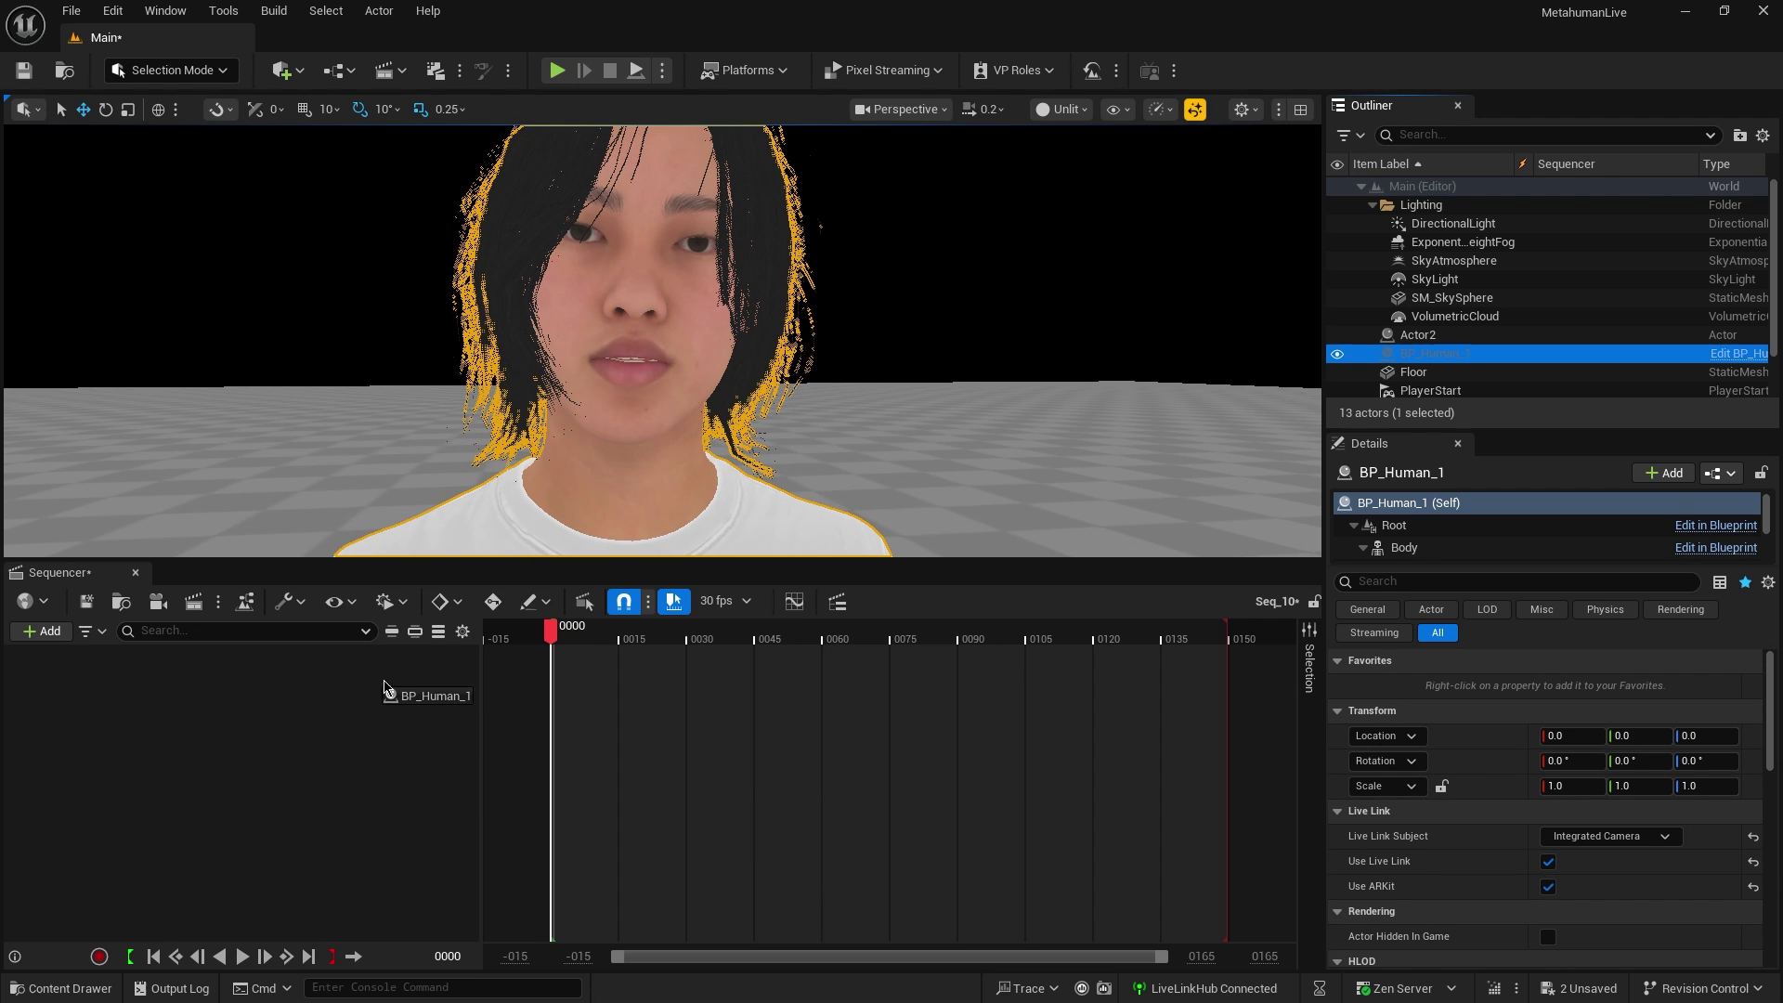
left_click_drag(249, 680, 328, 691)
left_click(372, 710)
key("Delete")
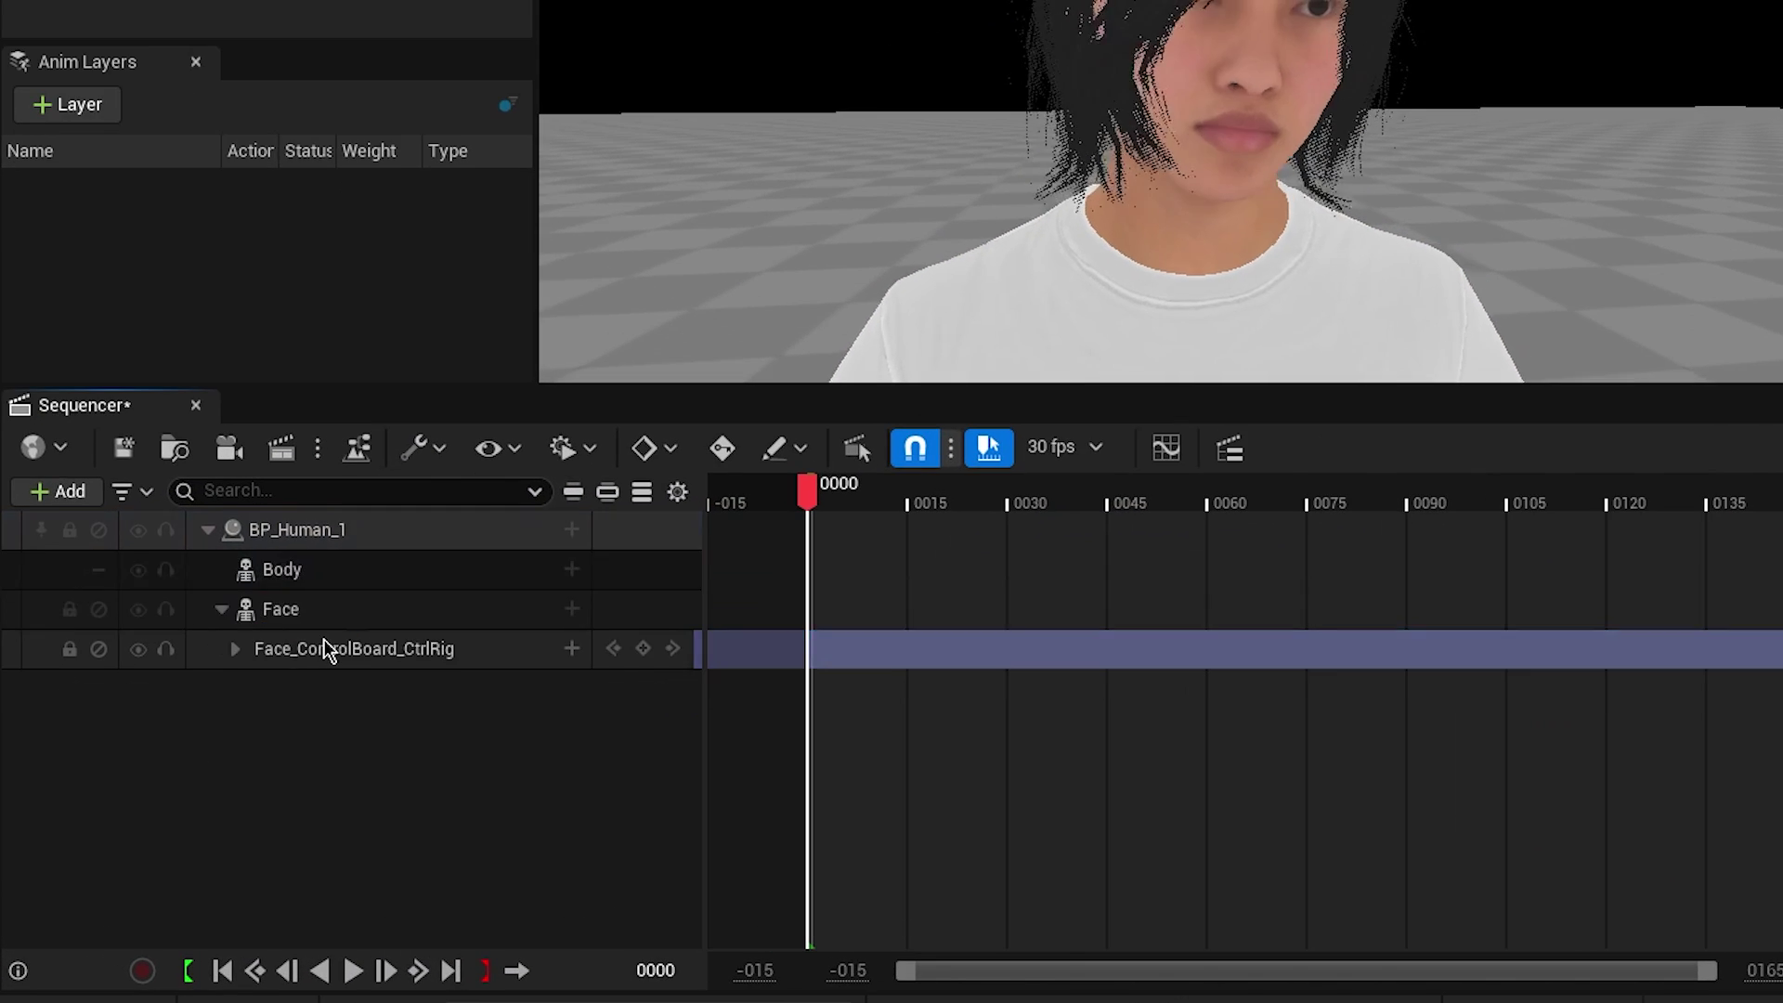
left_click(235, 737)
key("Delete")
left_click(302, 613)
key("Delete")
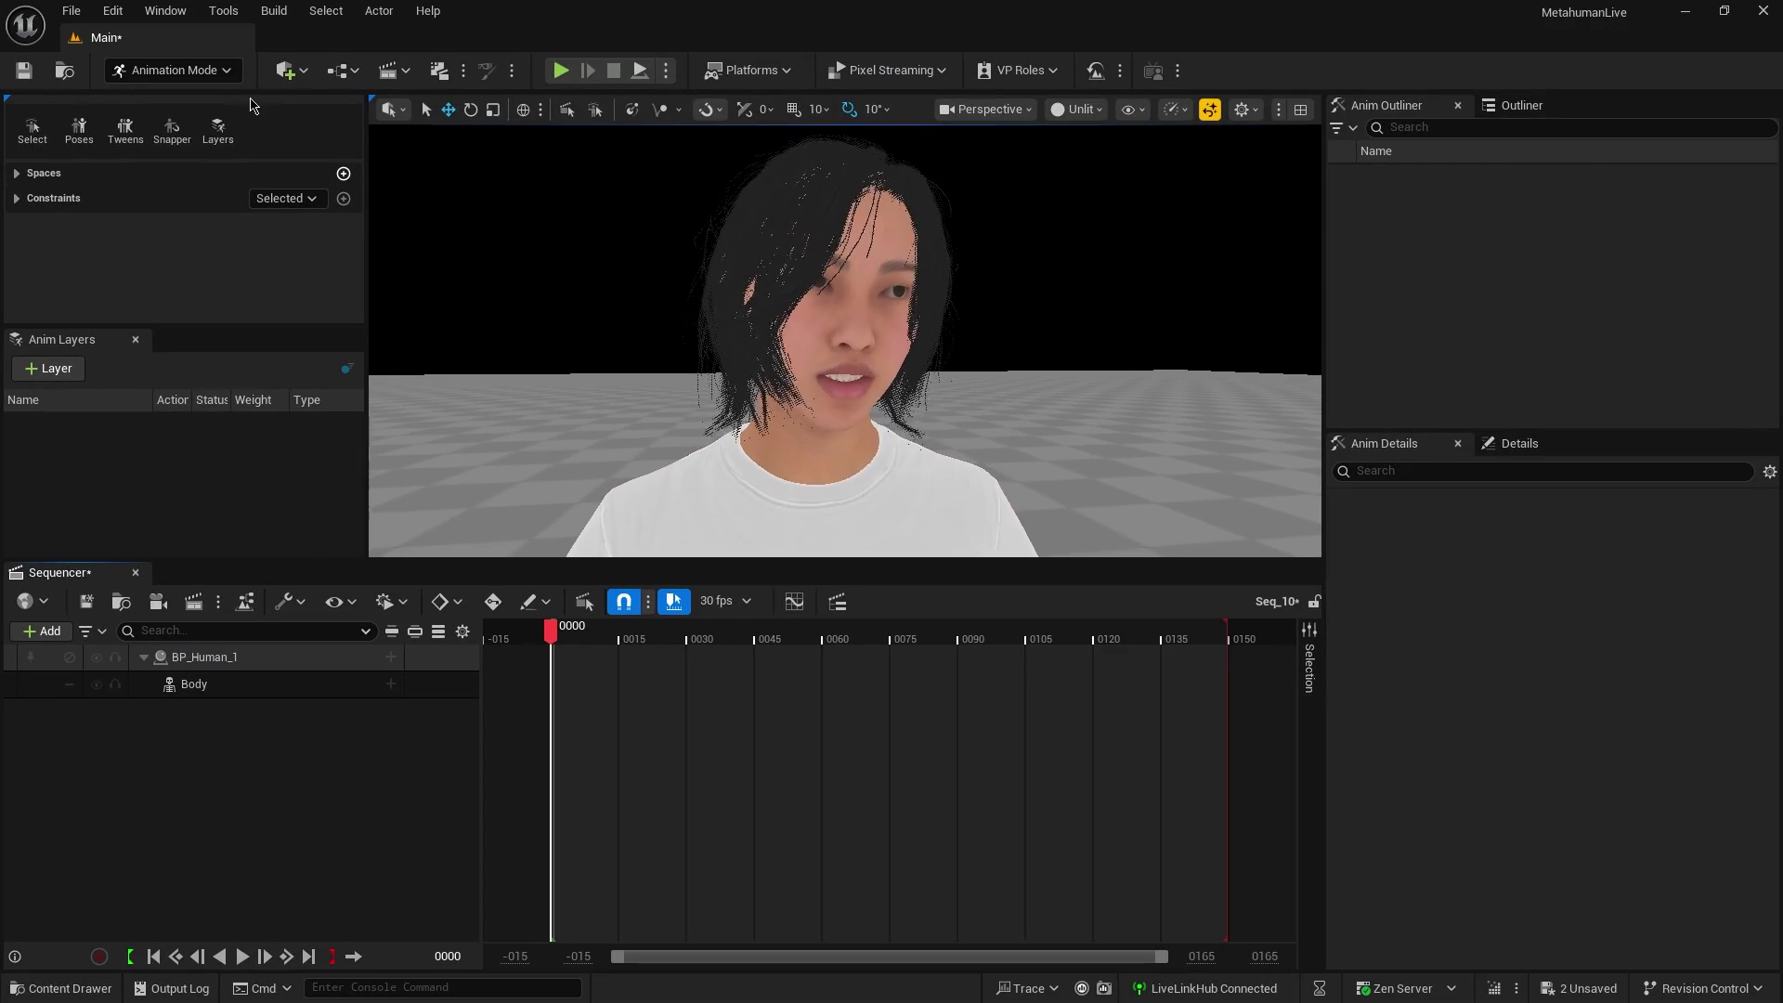
Step: Reset BP_Human_1's Live Link subject to none and give Body the FACE_MOCAP_02 animation
left_click(173, 70)
left_click(159, 103)
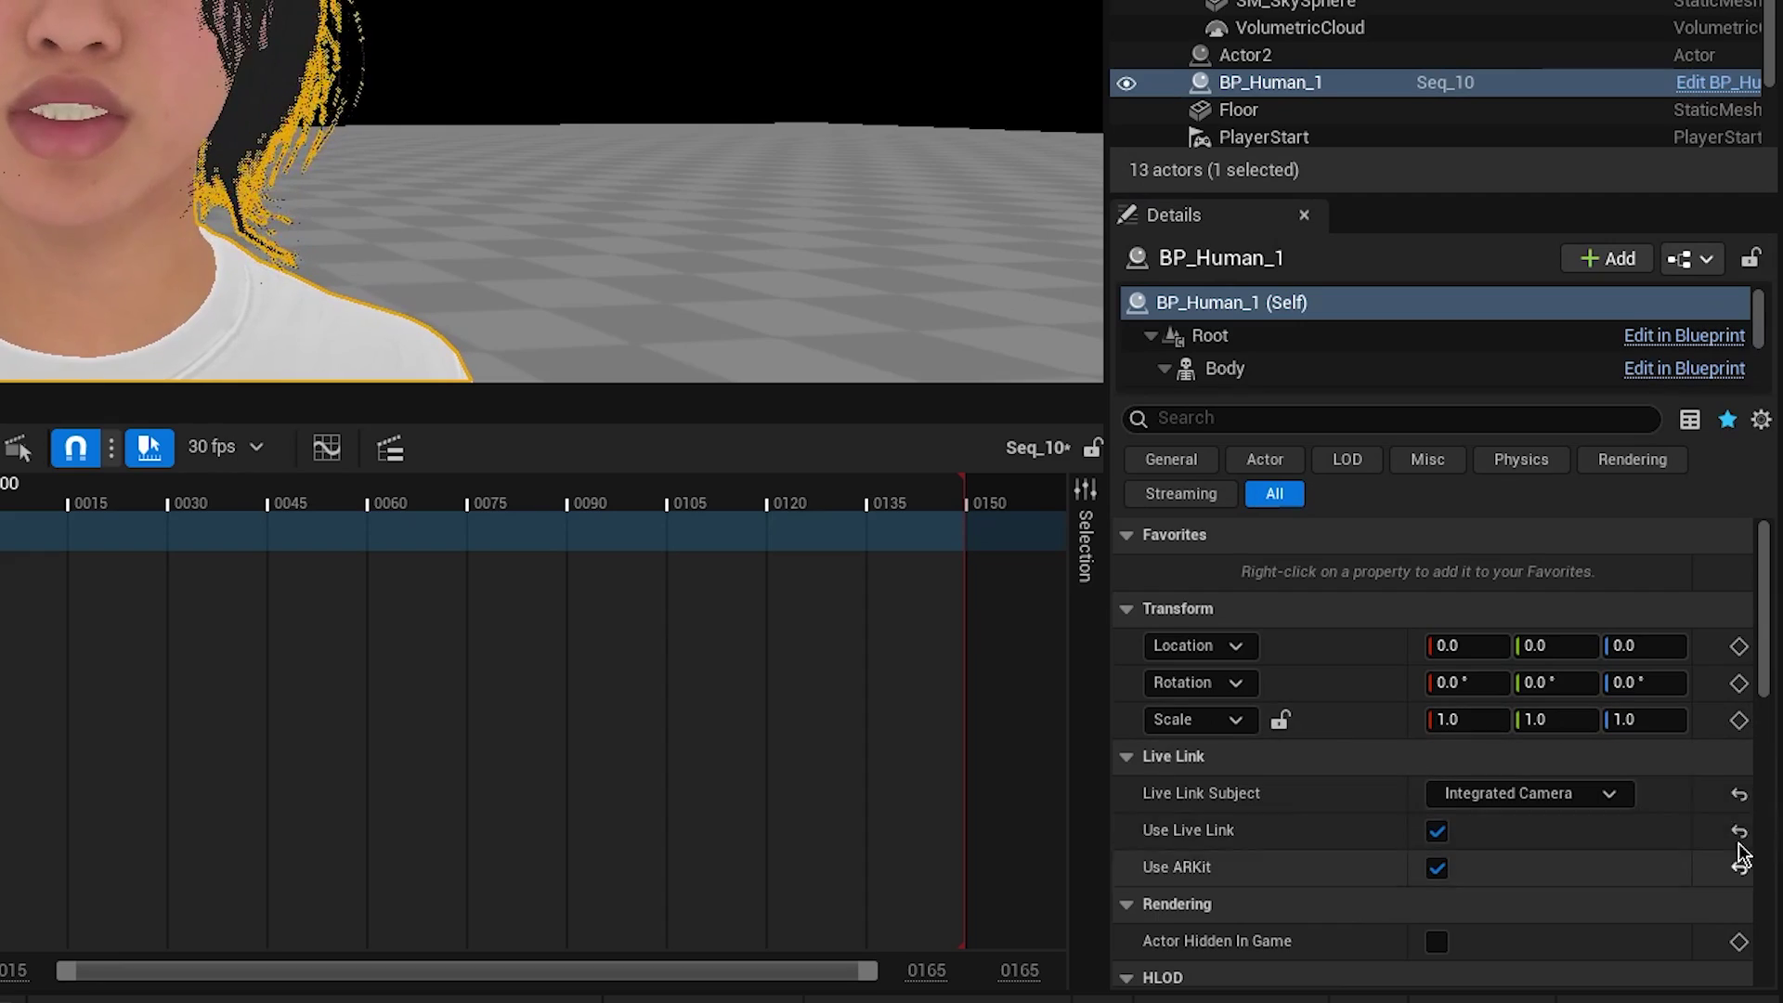
left_click(1737, 796)
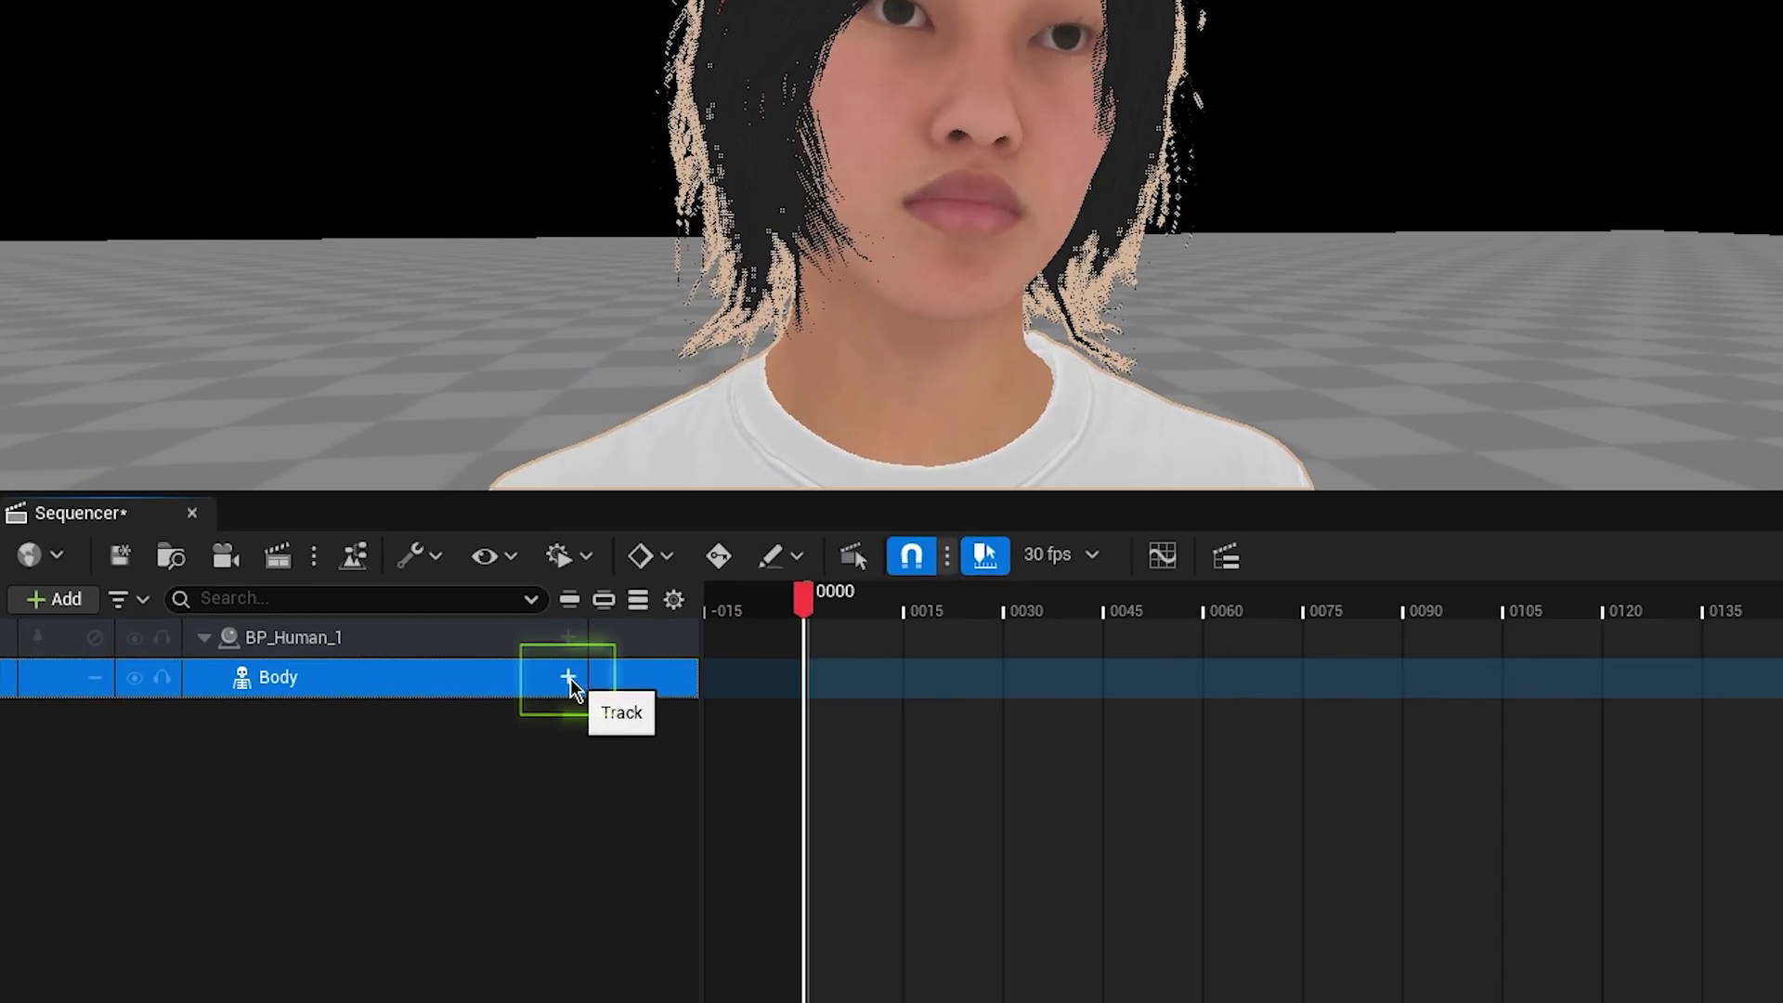
left_click(570, 679)
mouse_move(792, 58)
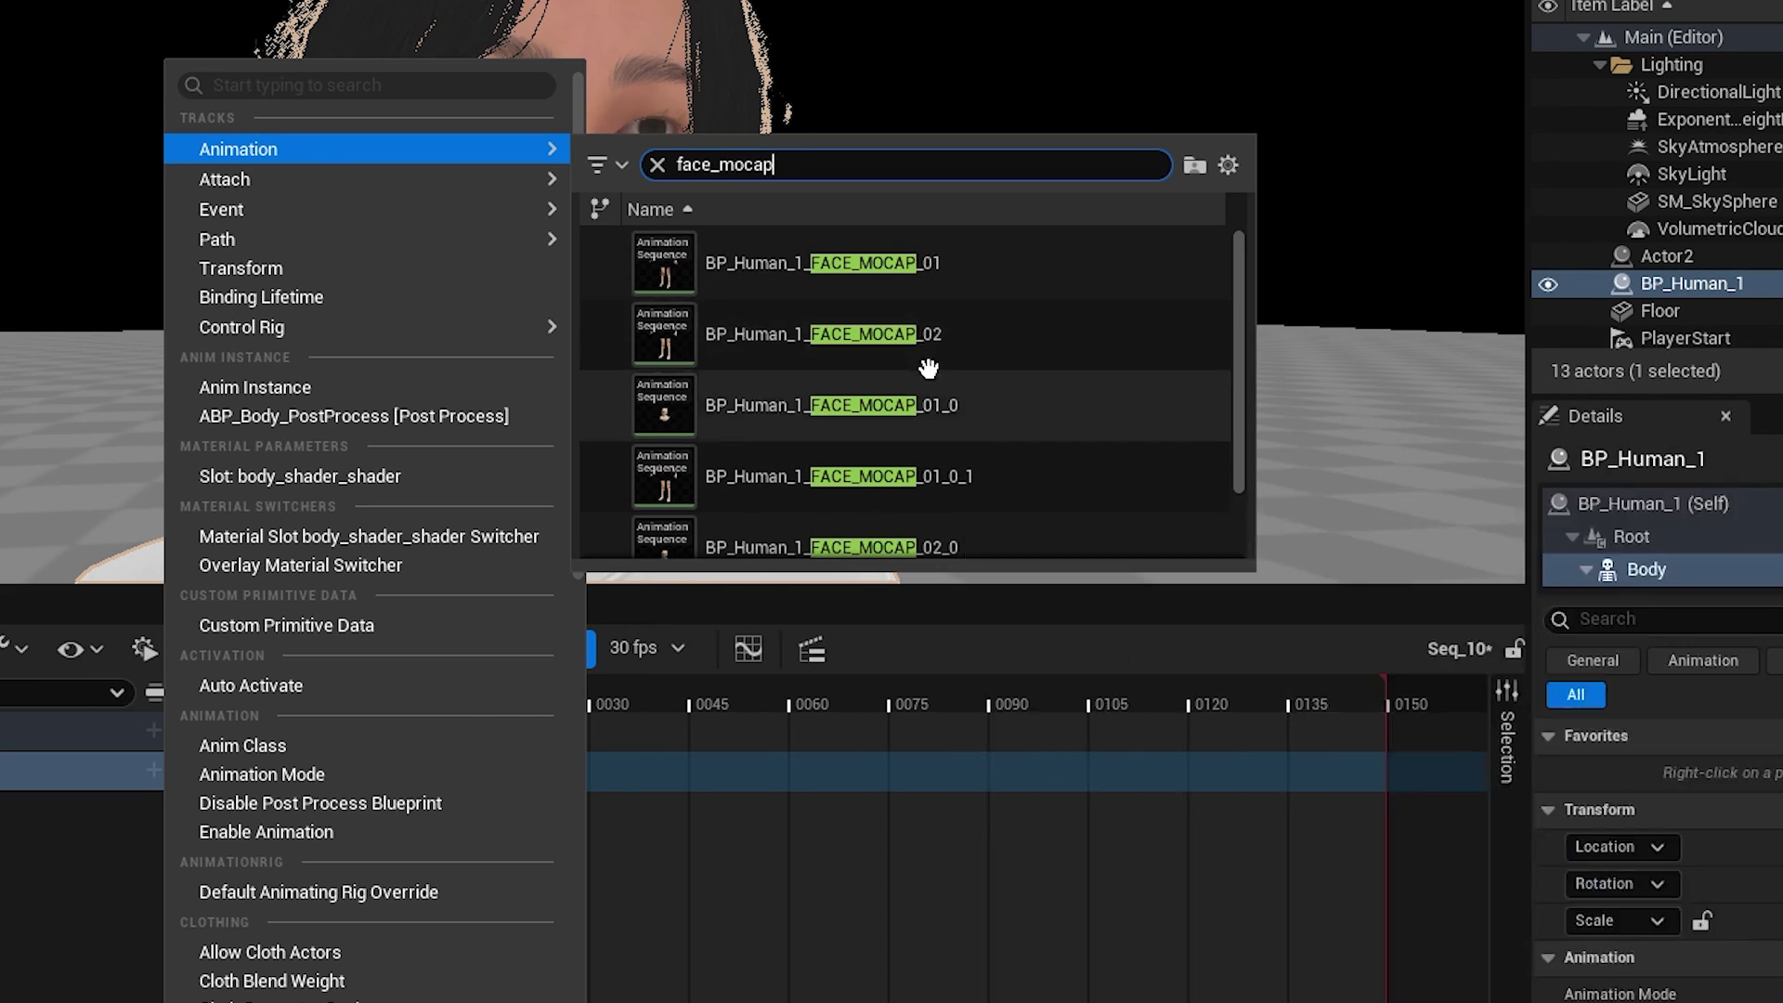
left_click(929, 344)
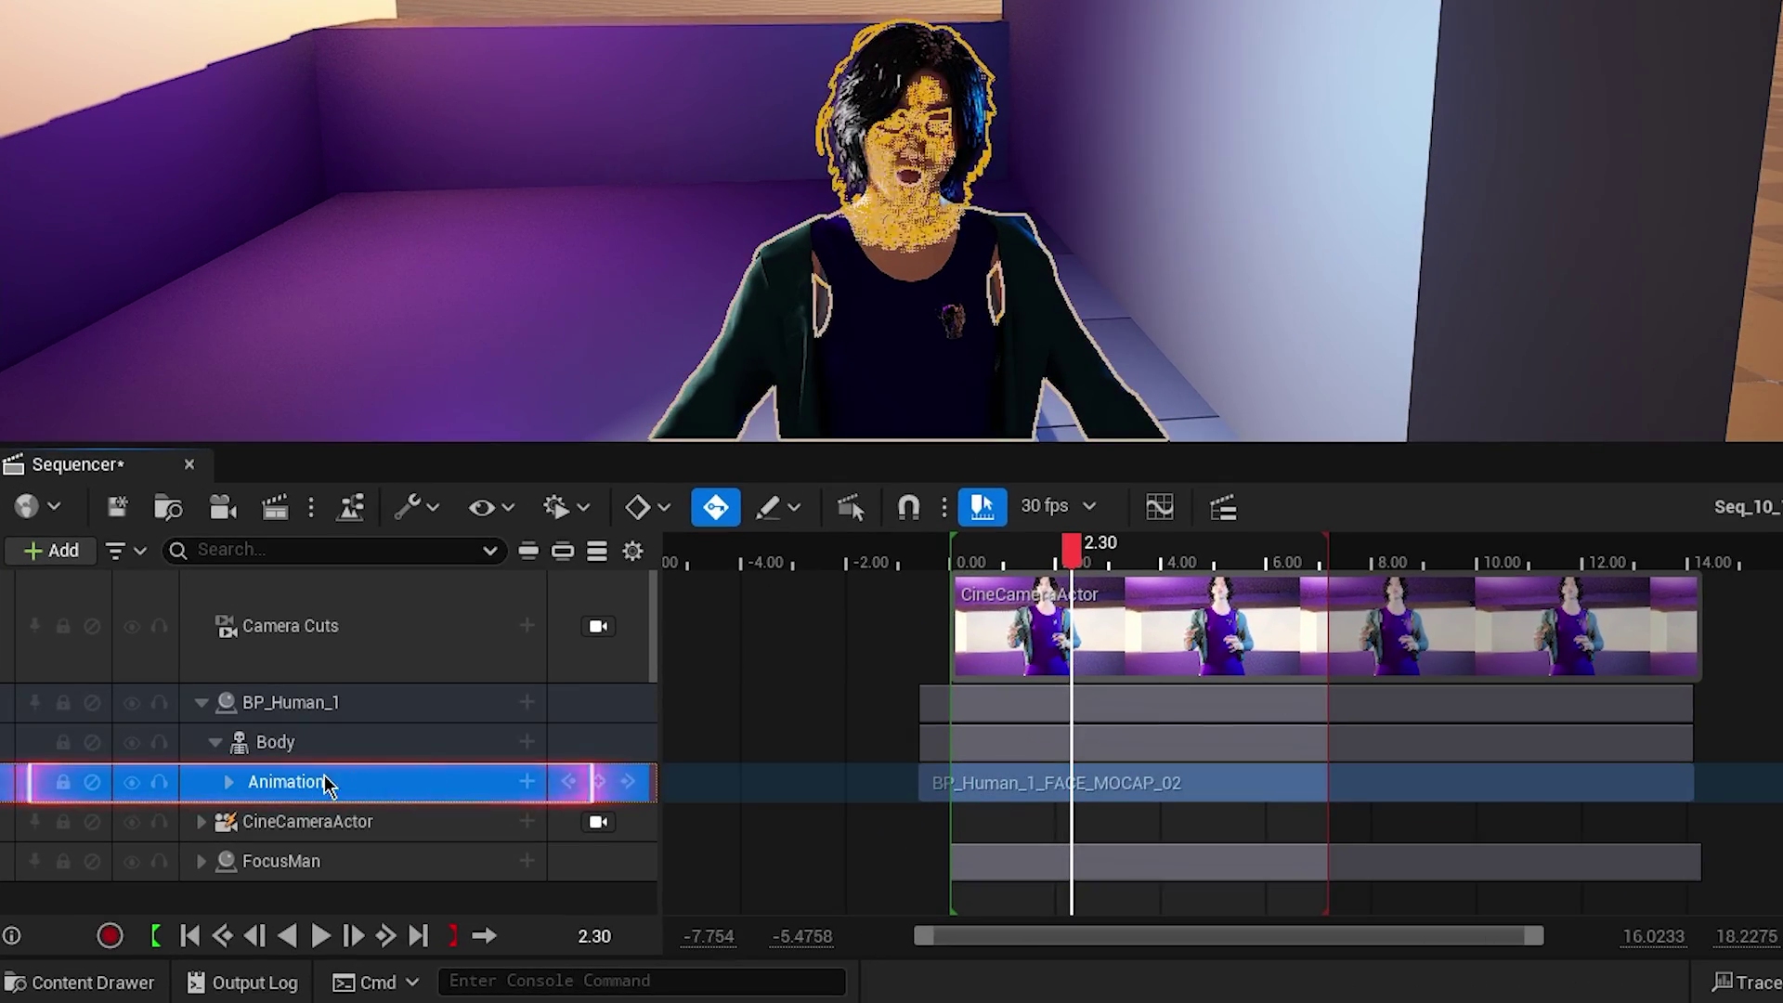
Step: Replace Body's old animation with BodyMocapTalking_ue5_Anim and preview the motion
key("Delete")
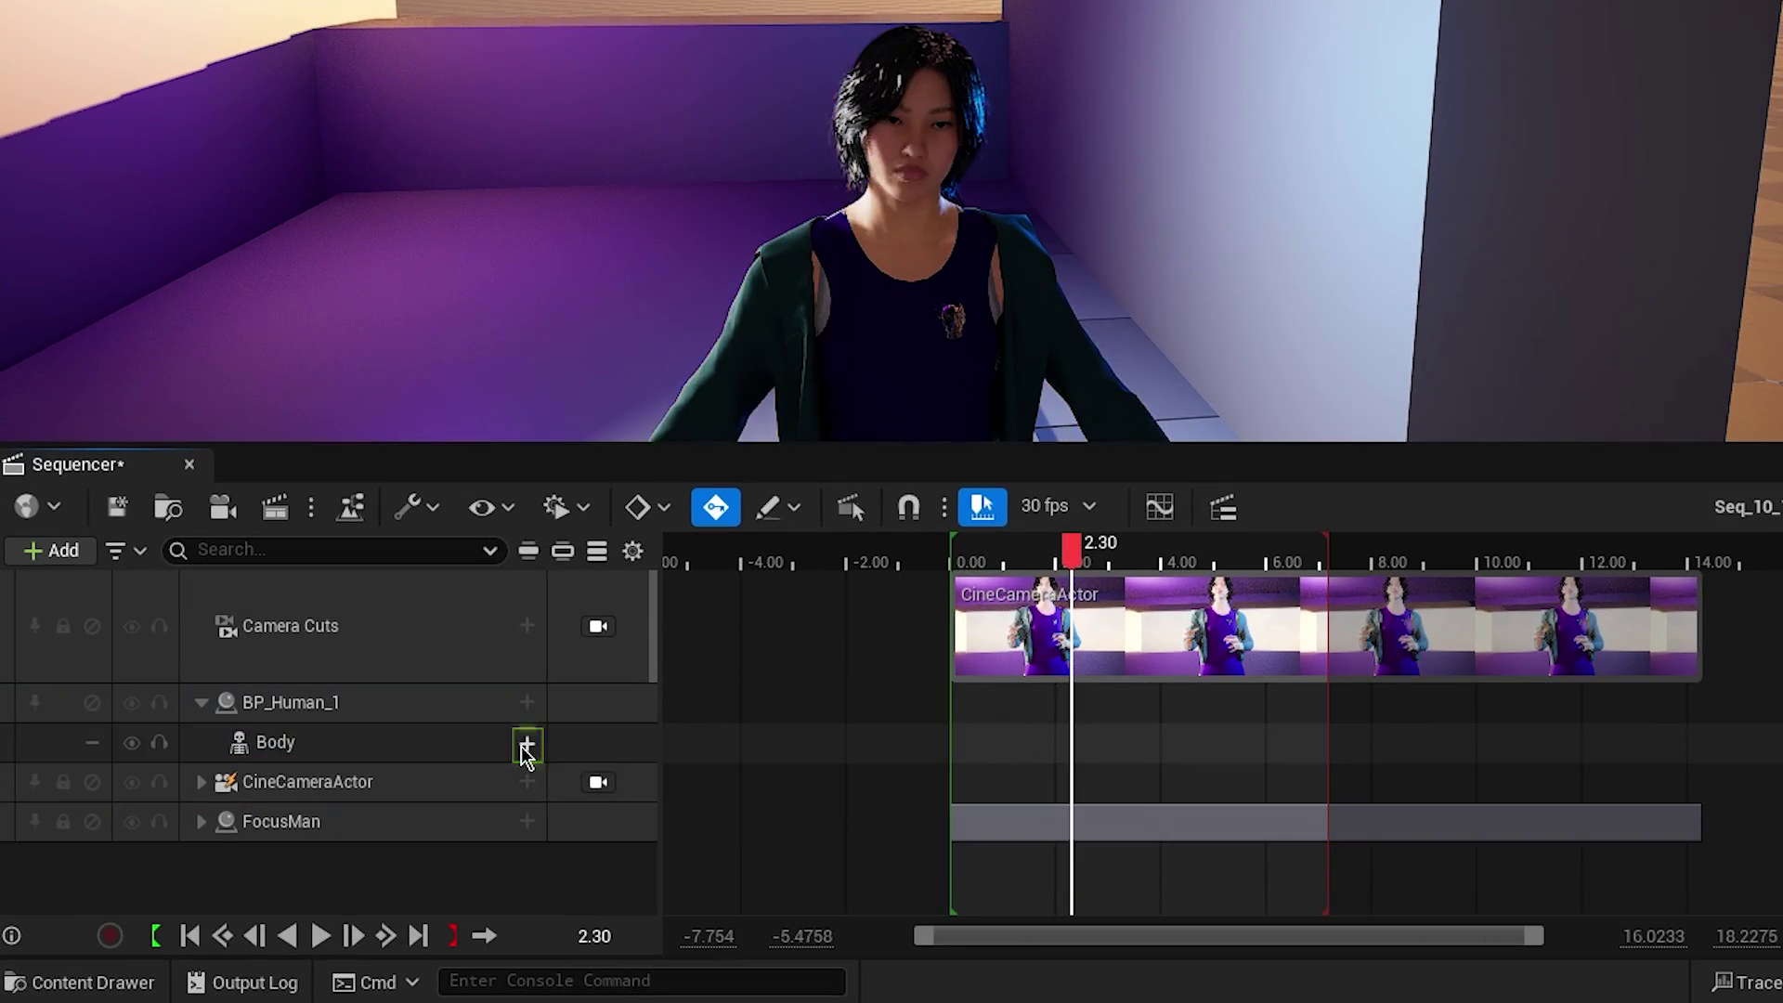
left_click(526, 741)
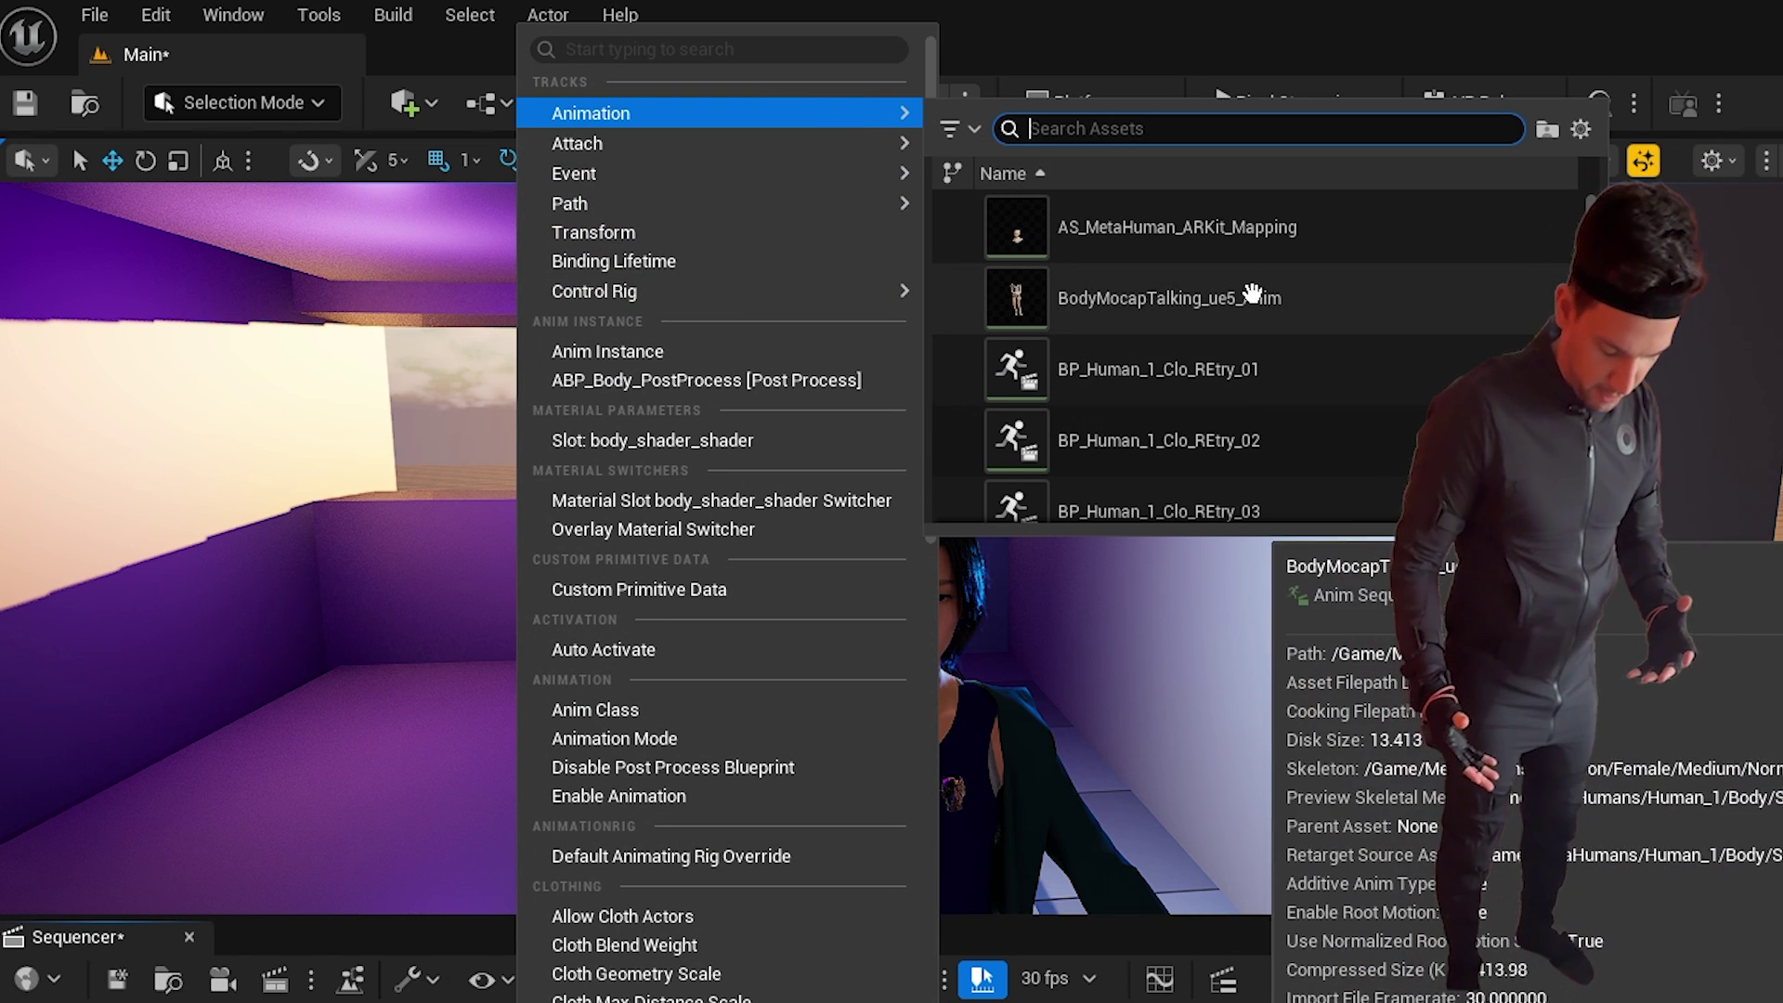
left_click(1253, 295)
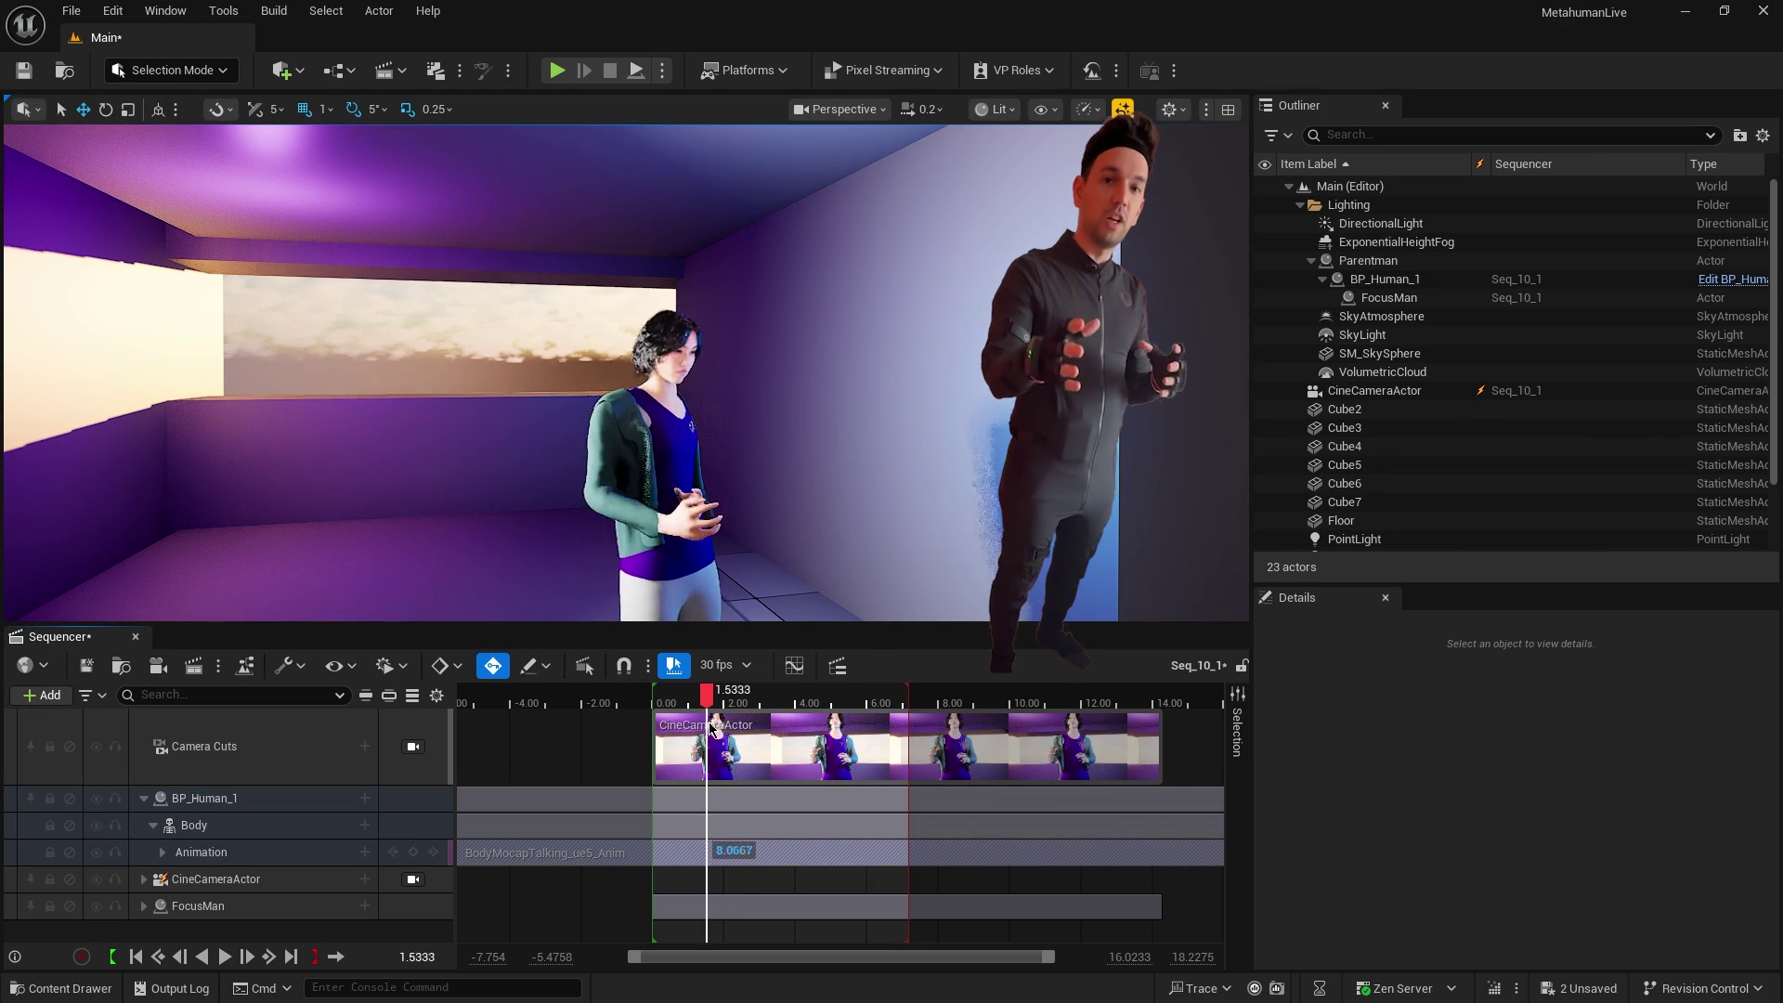
left_click_drag(710, 727, 804, 718)
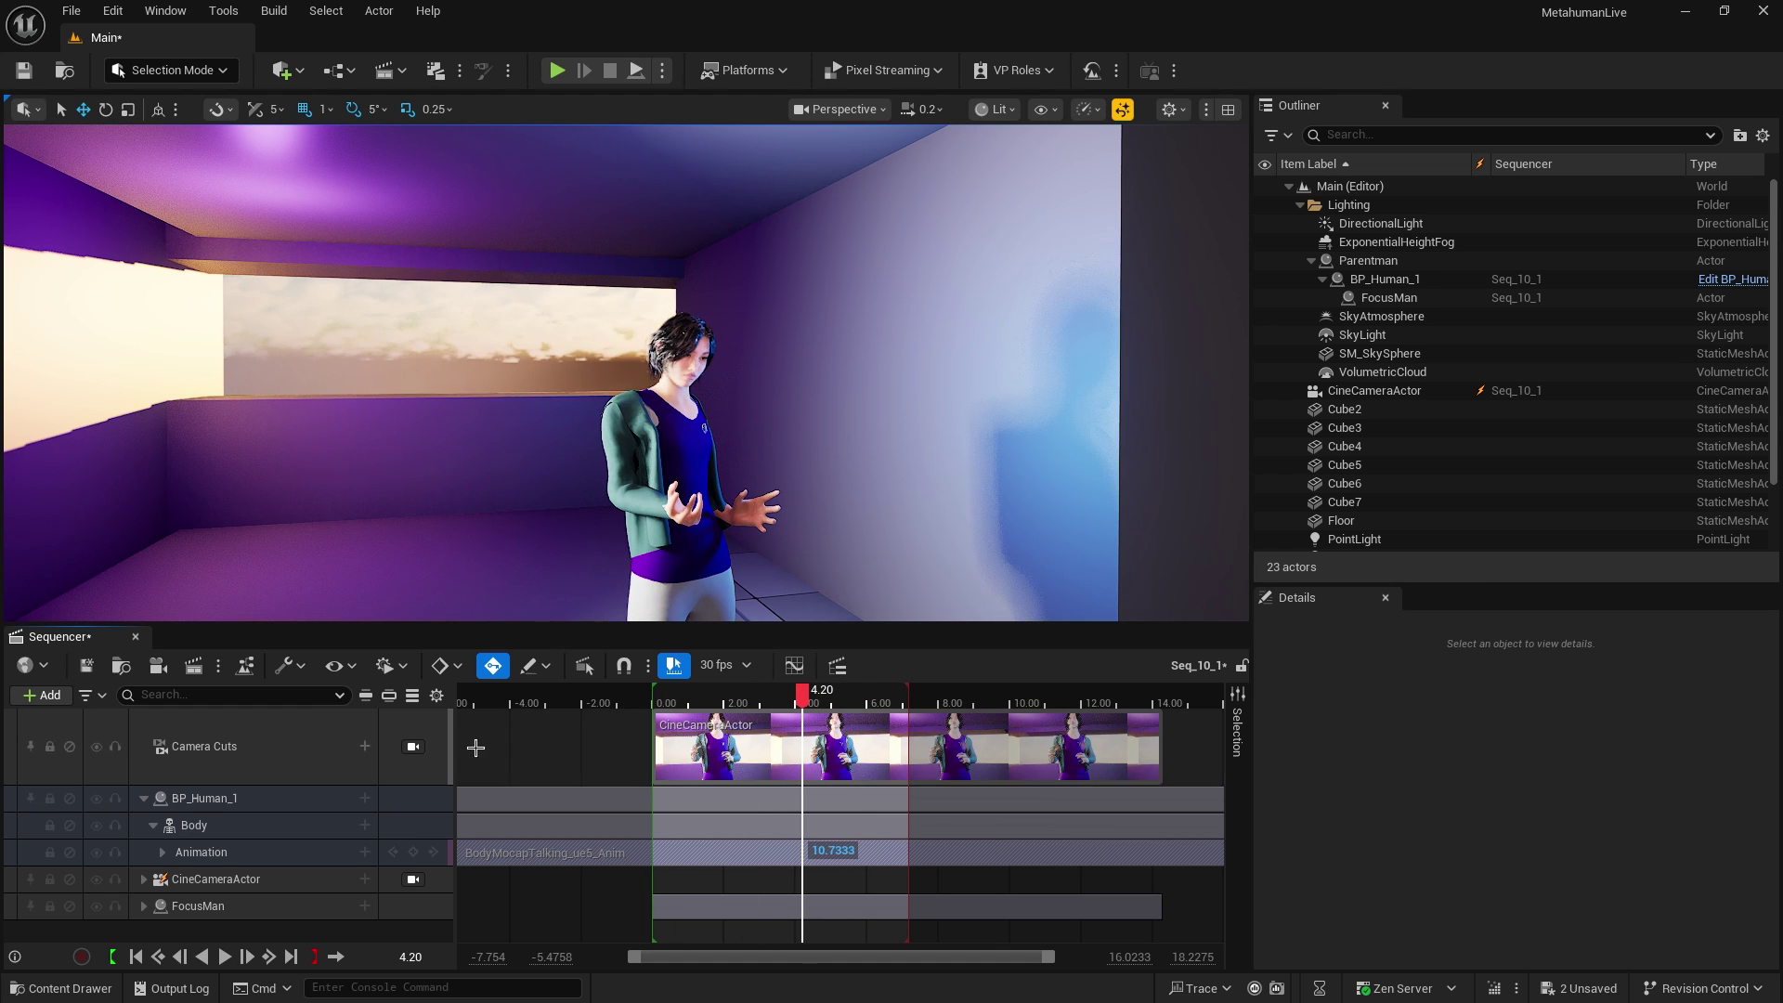
Step: Bake the Body track onto MetaHuman_ControlRig and scrub to check the keyed result
right_click(193, 826)
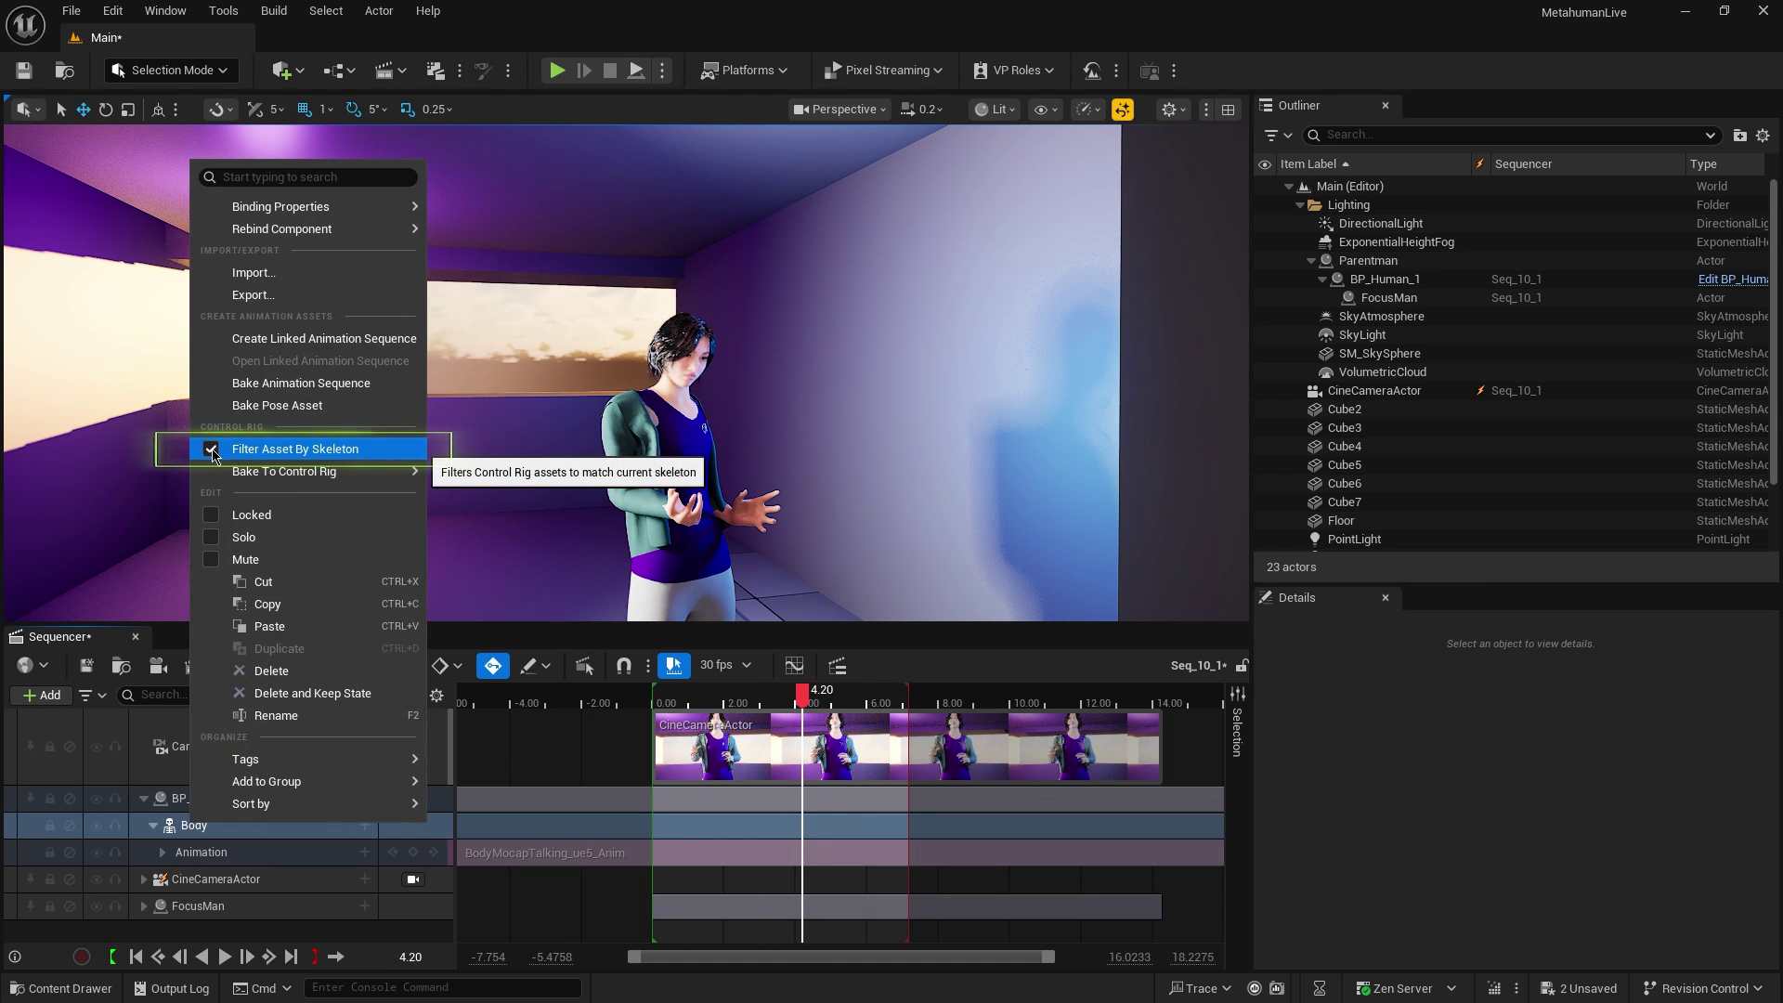
mouse_move(306, 471)
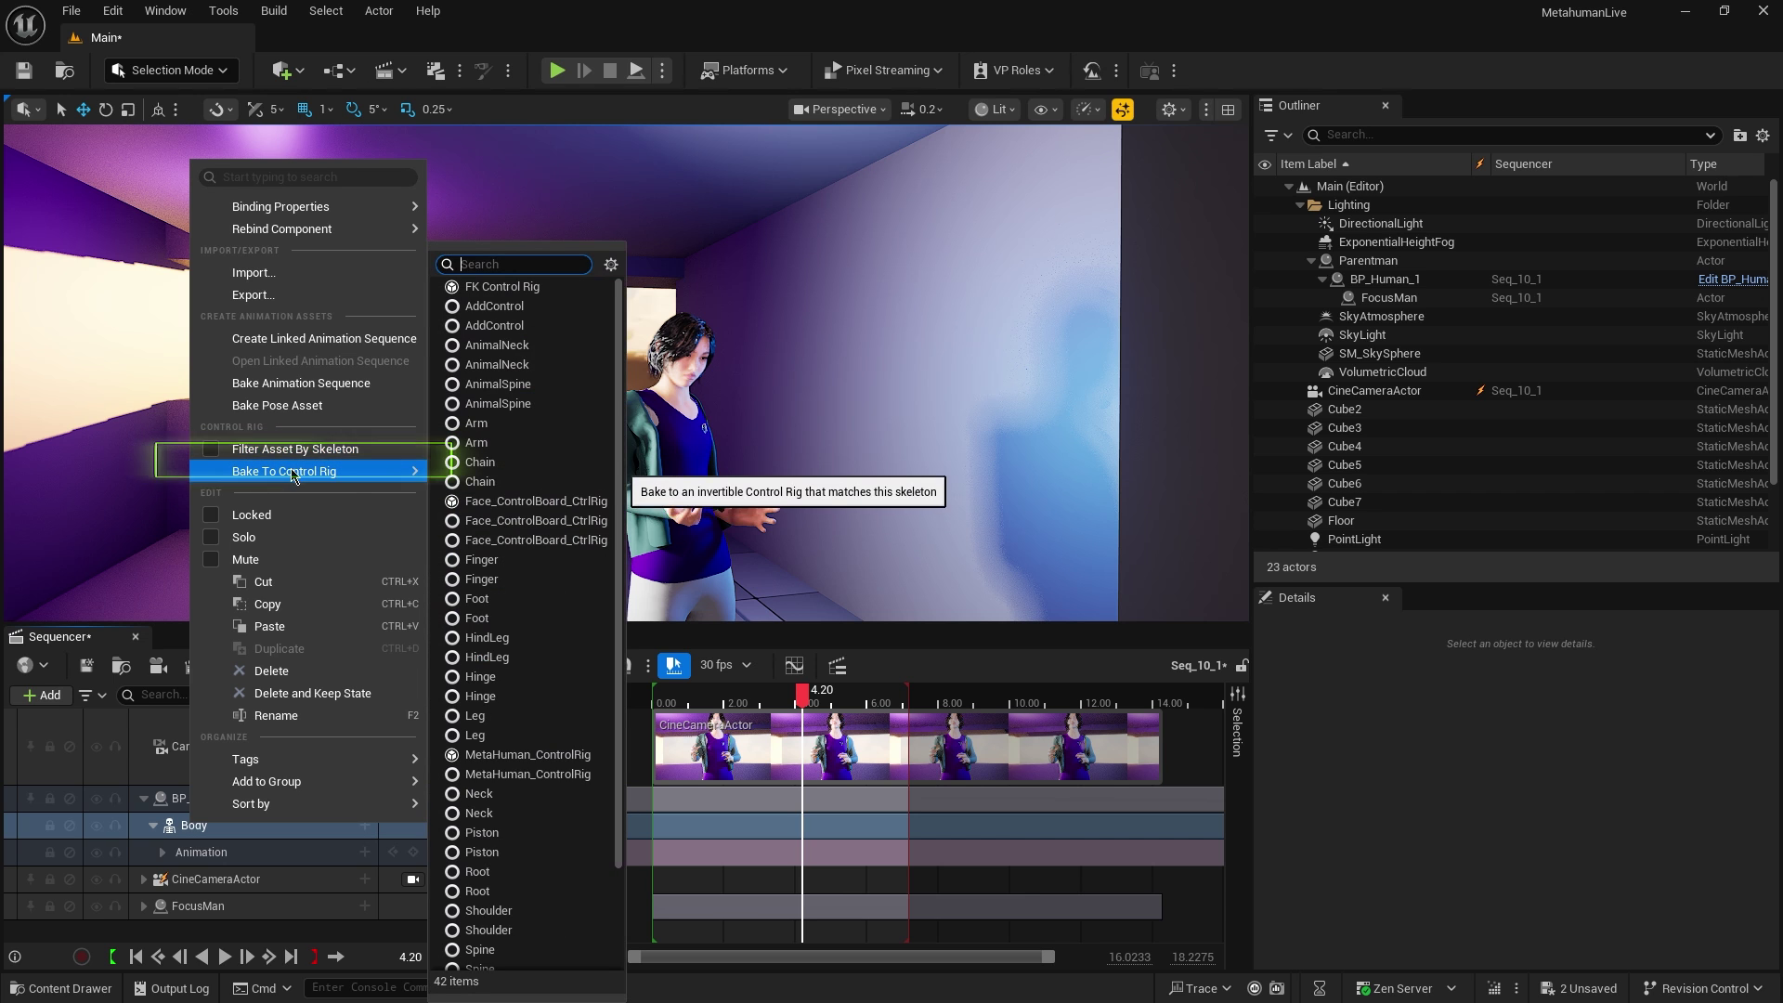
left_click(526, 755)
left_click(1020, 715)
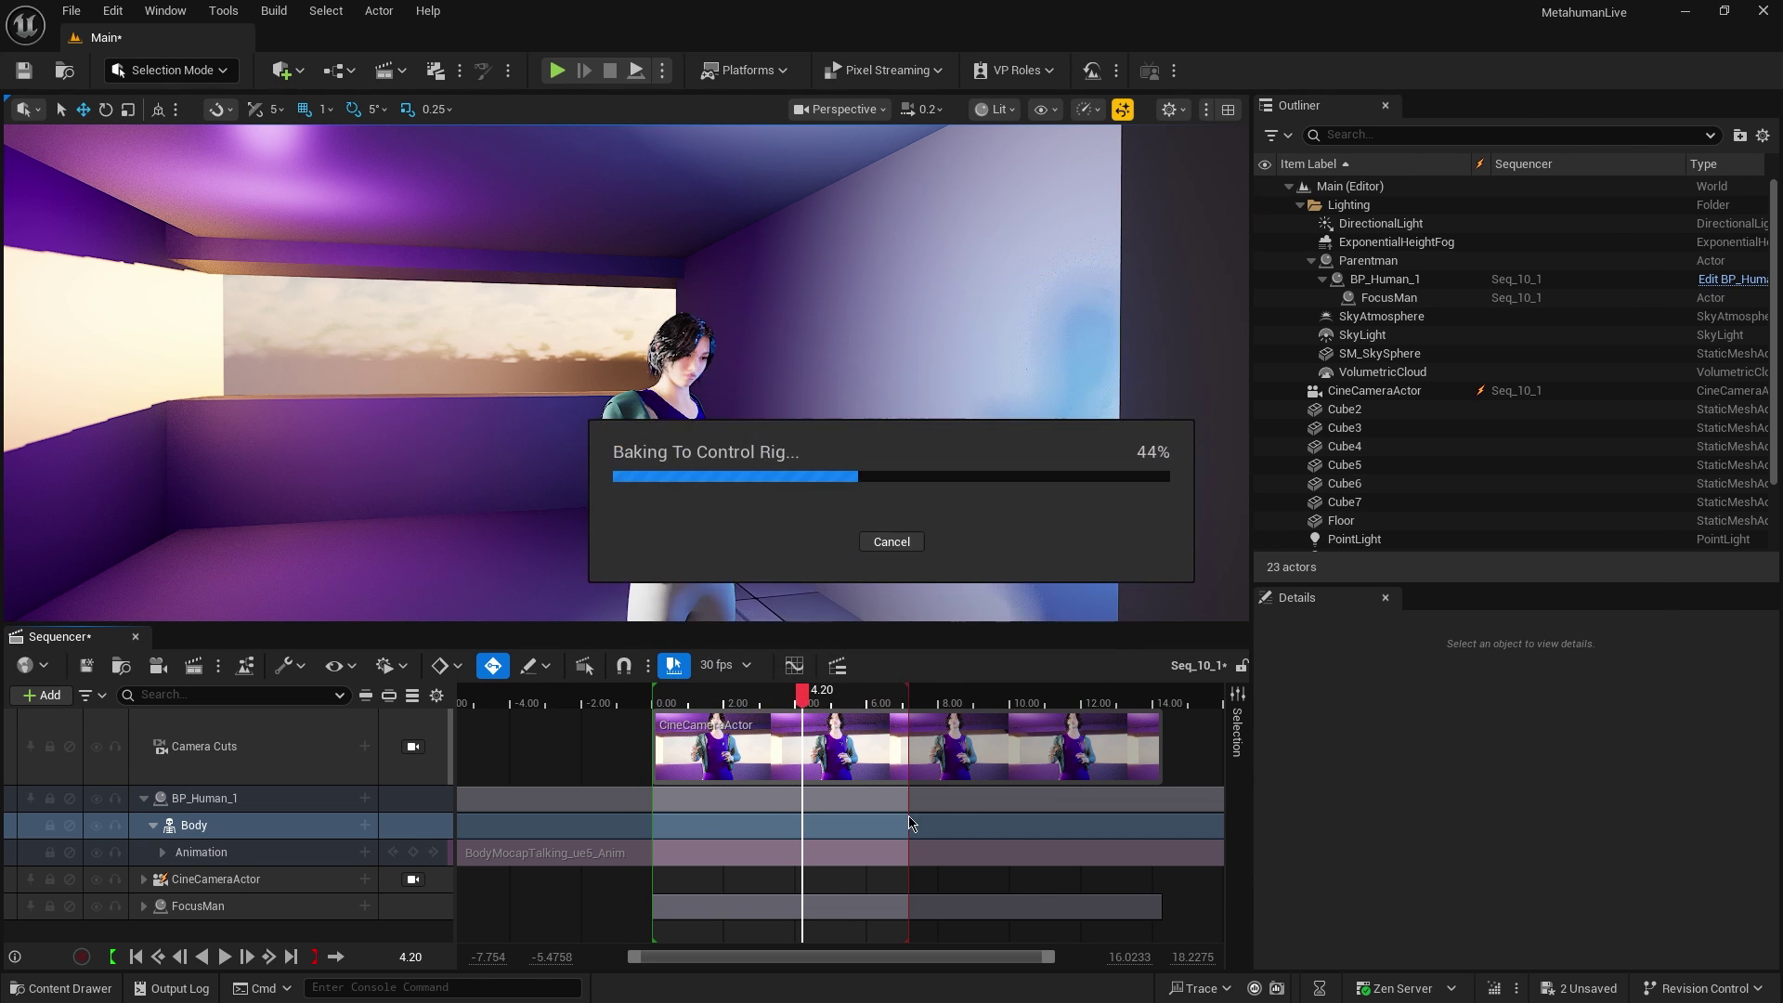
left_click_drag(799, 697, 754, 731)
Step: Delete the redundant Animation track and a mistakenly added FACE_MOCAP_01 take from Body
left_click(196, 854)
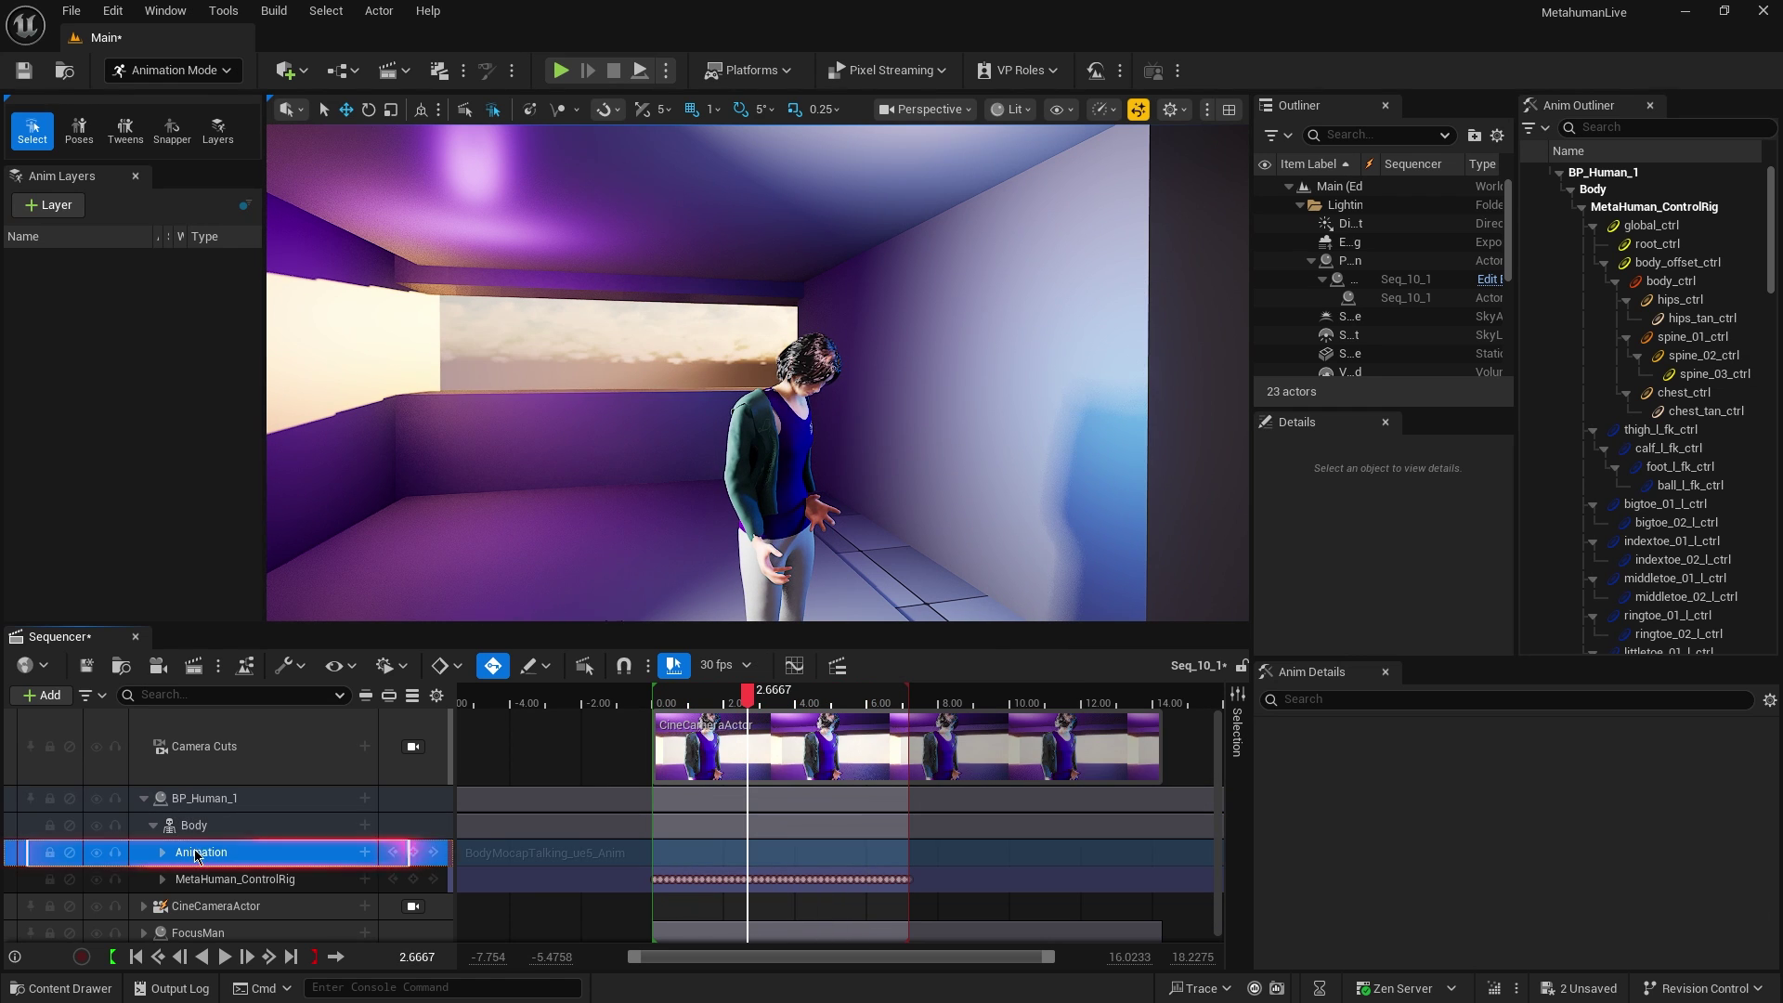
key("Delete")
left_click(371, 824)
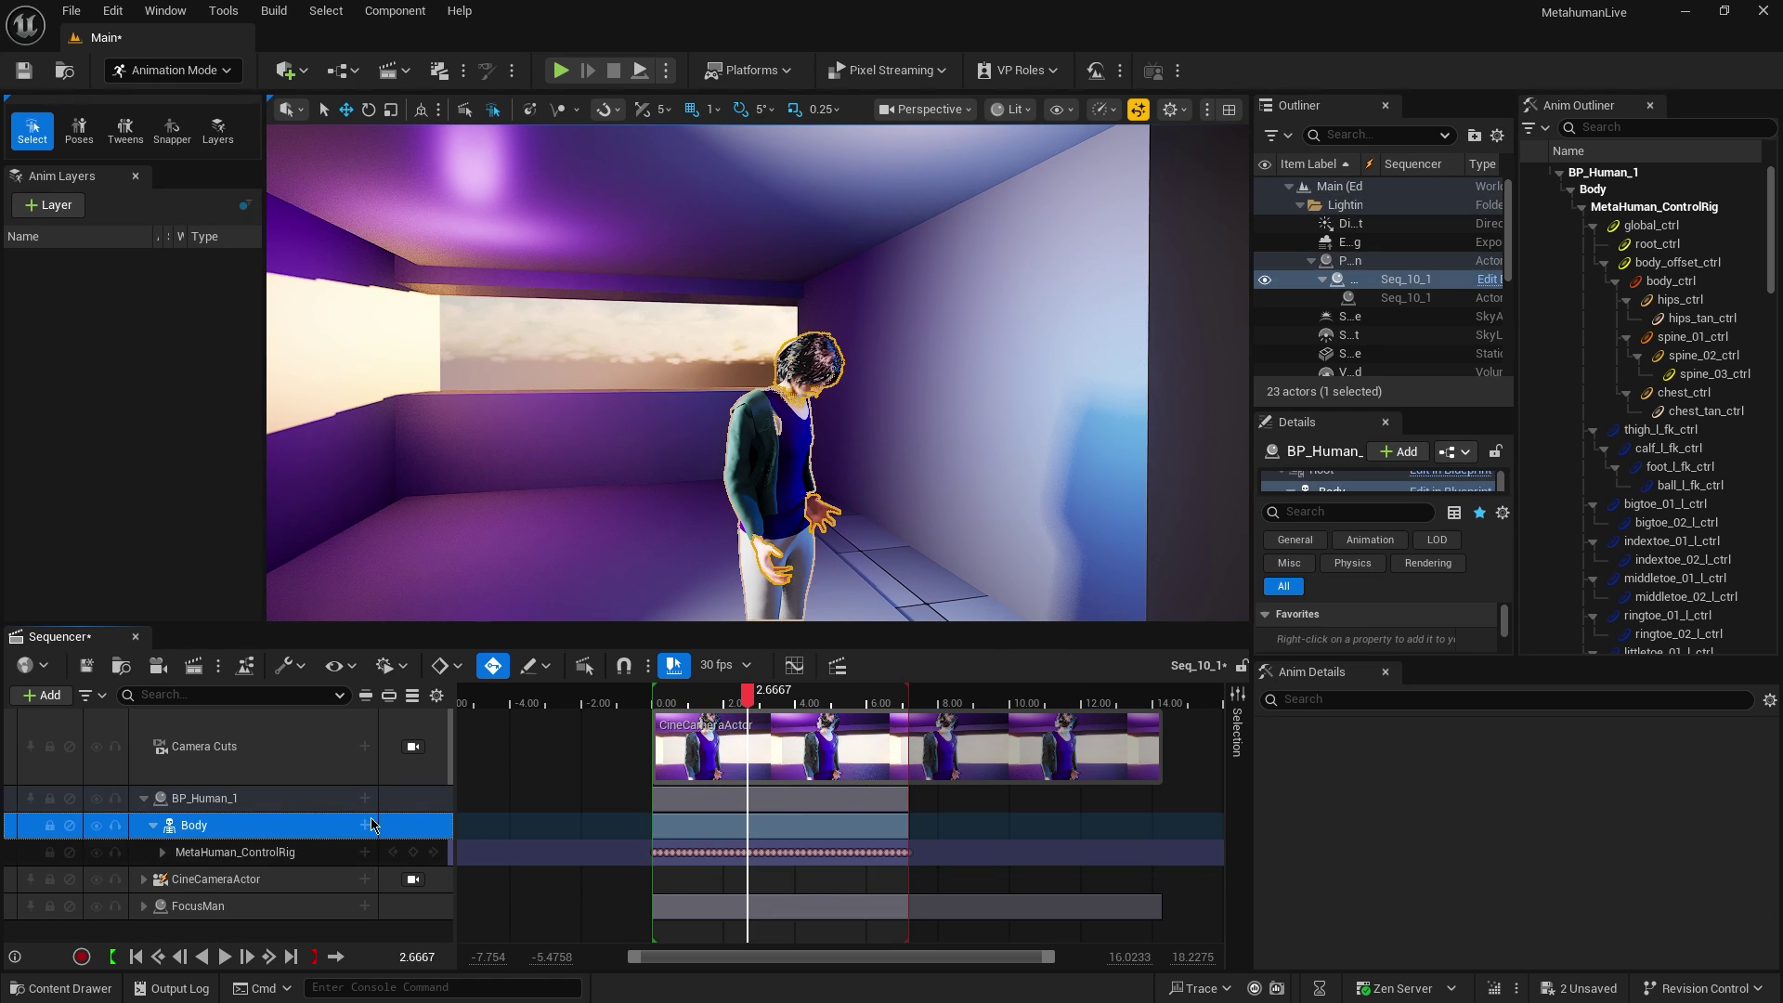
left_click(368, 824)
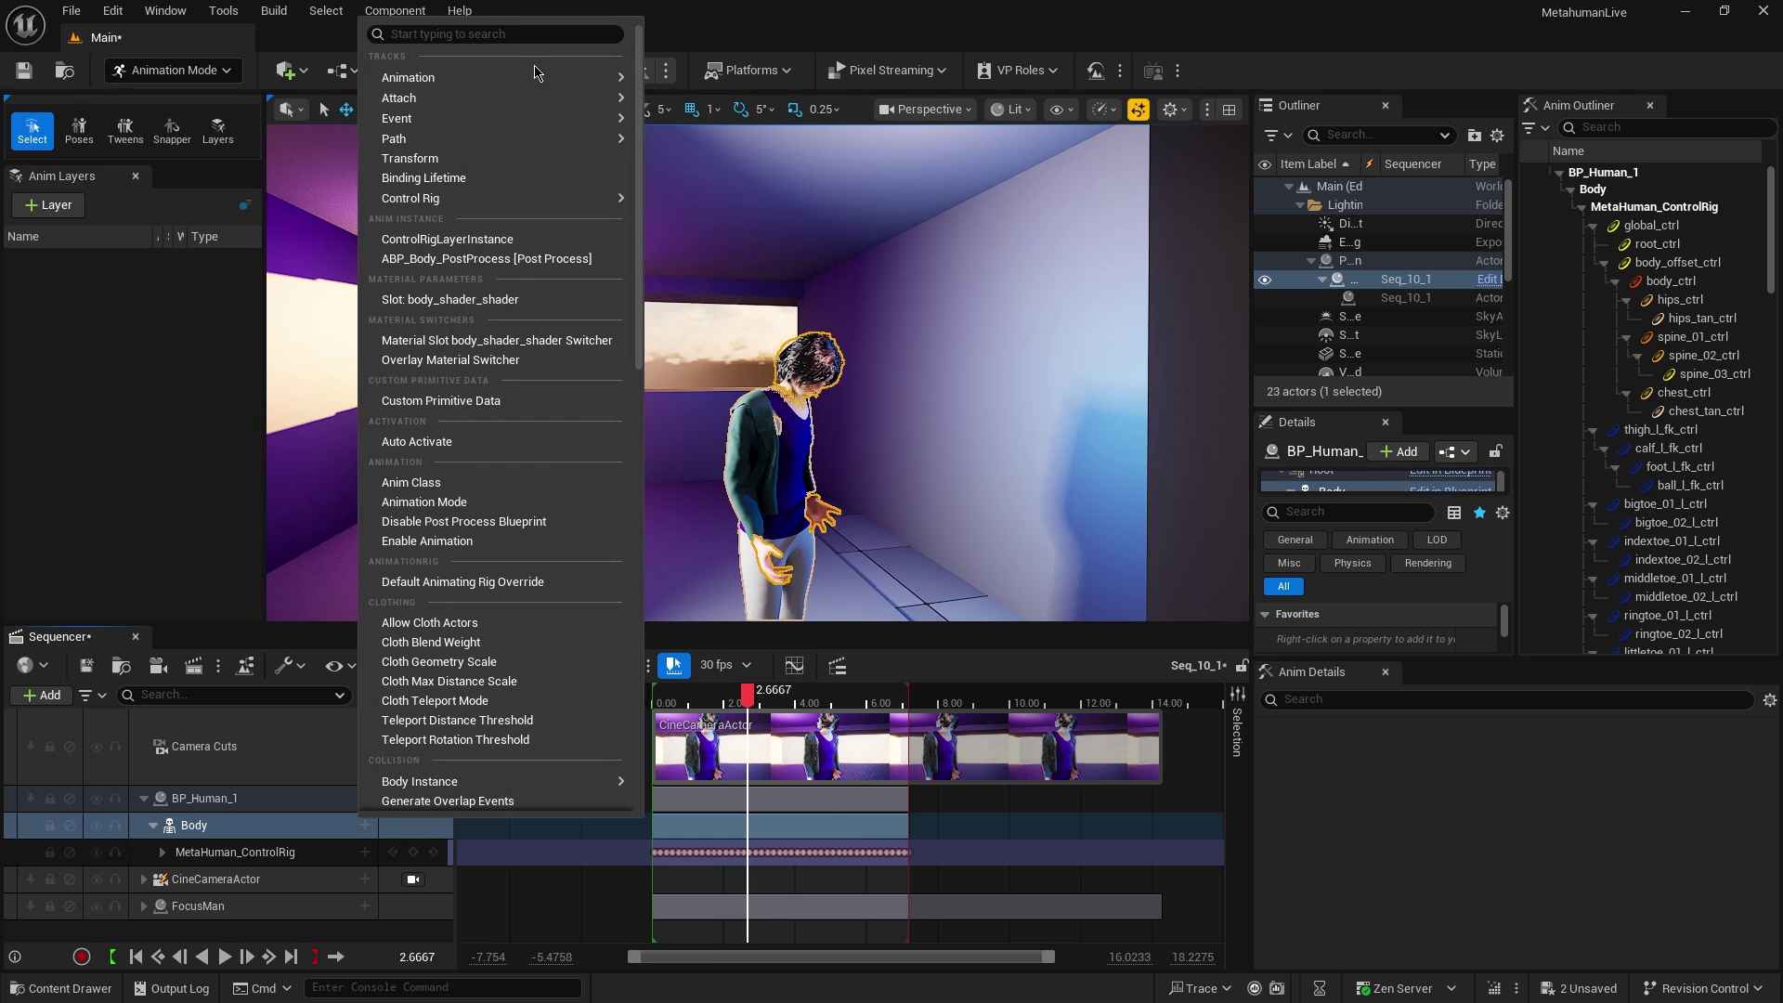
mouse_move(576, 85)
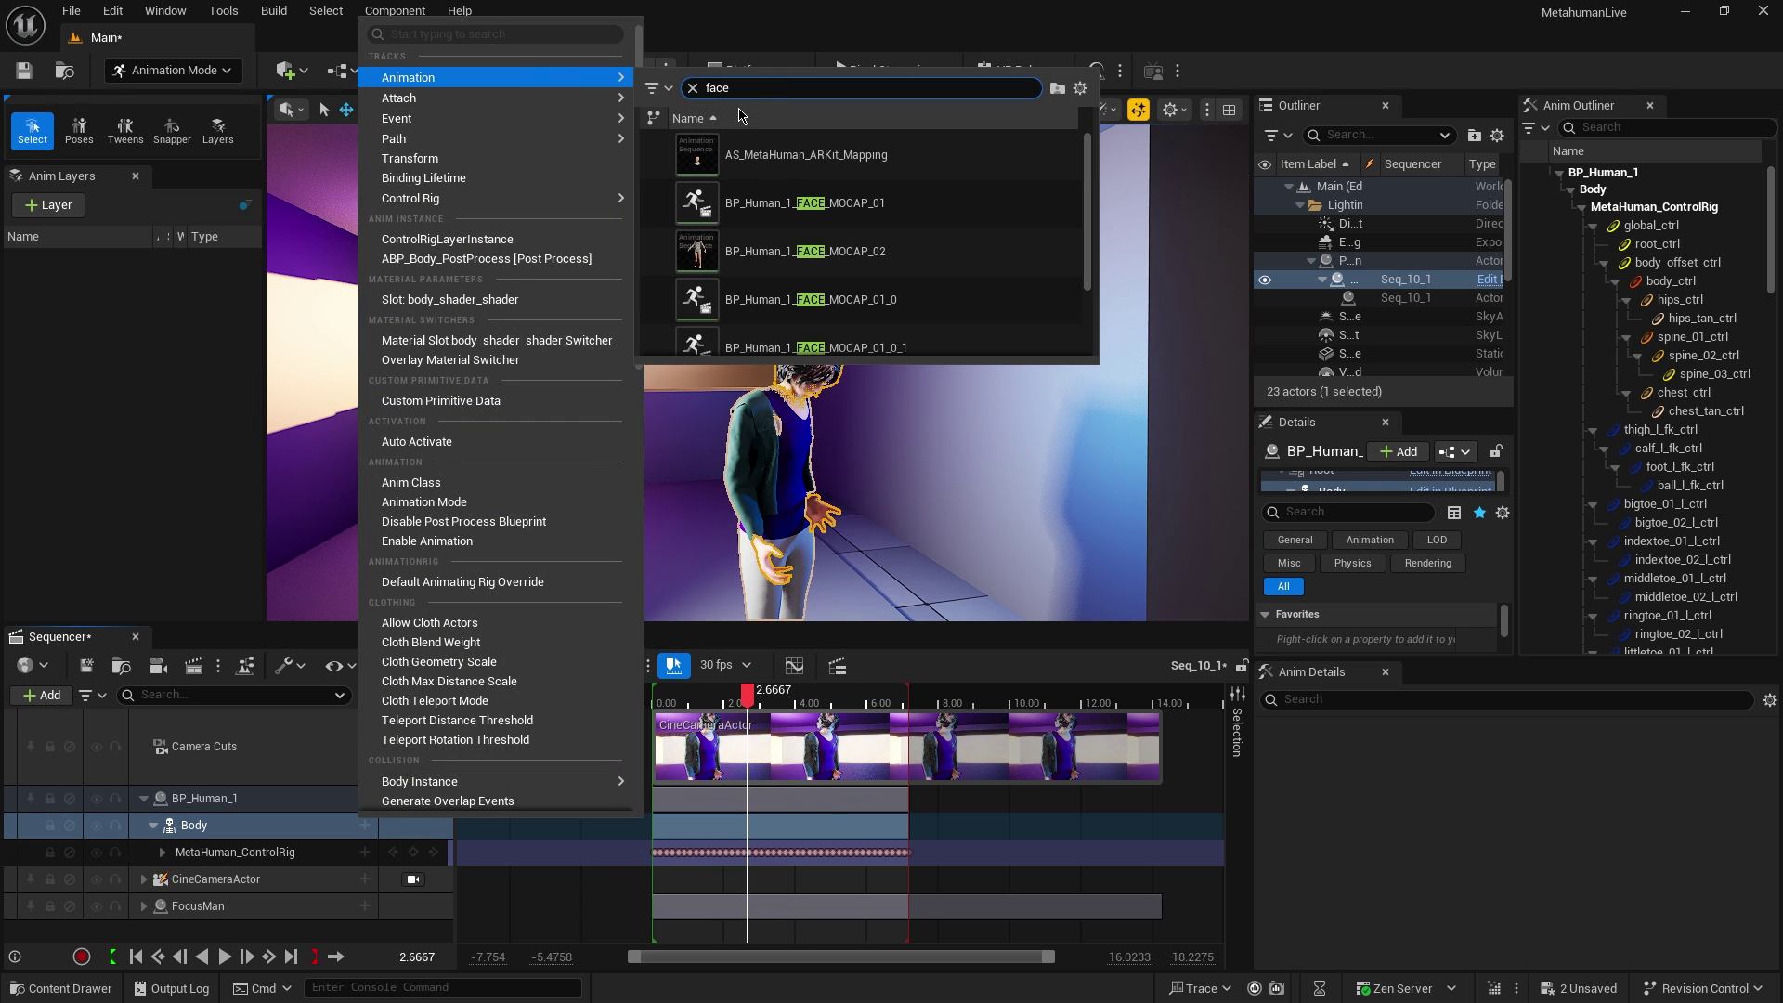
left_click(804, 203)
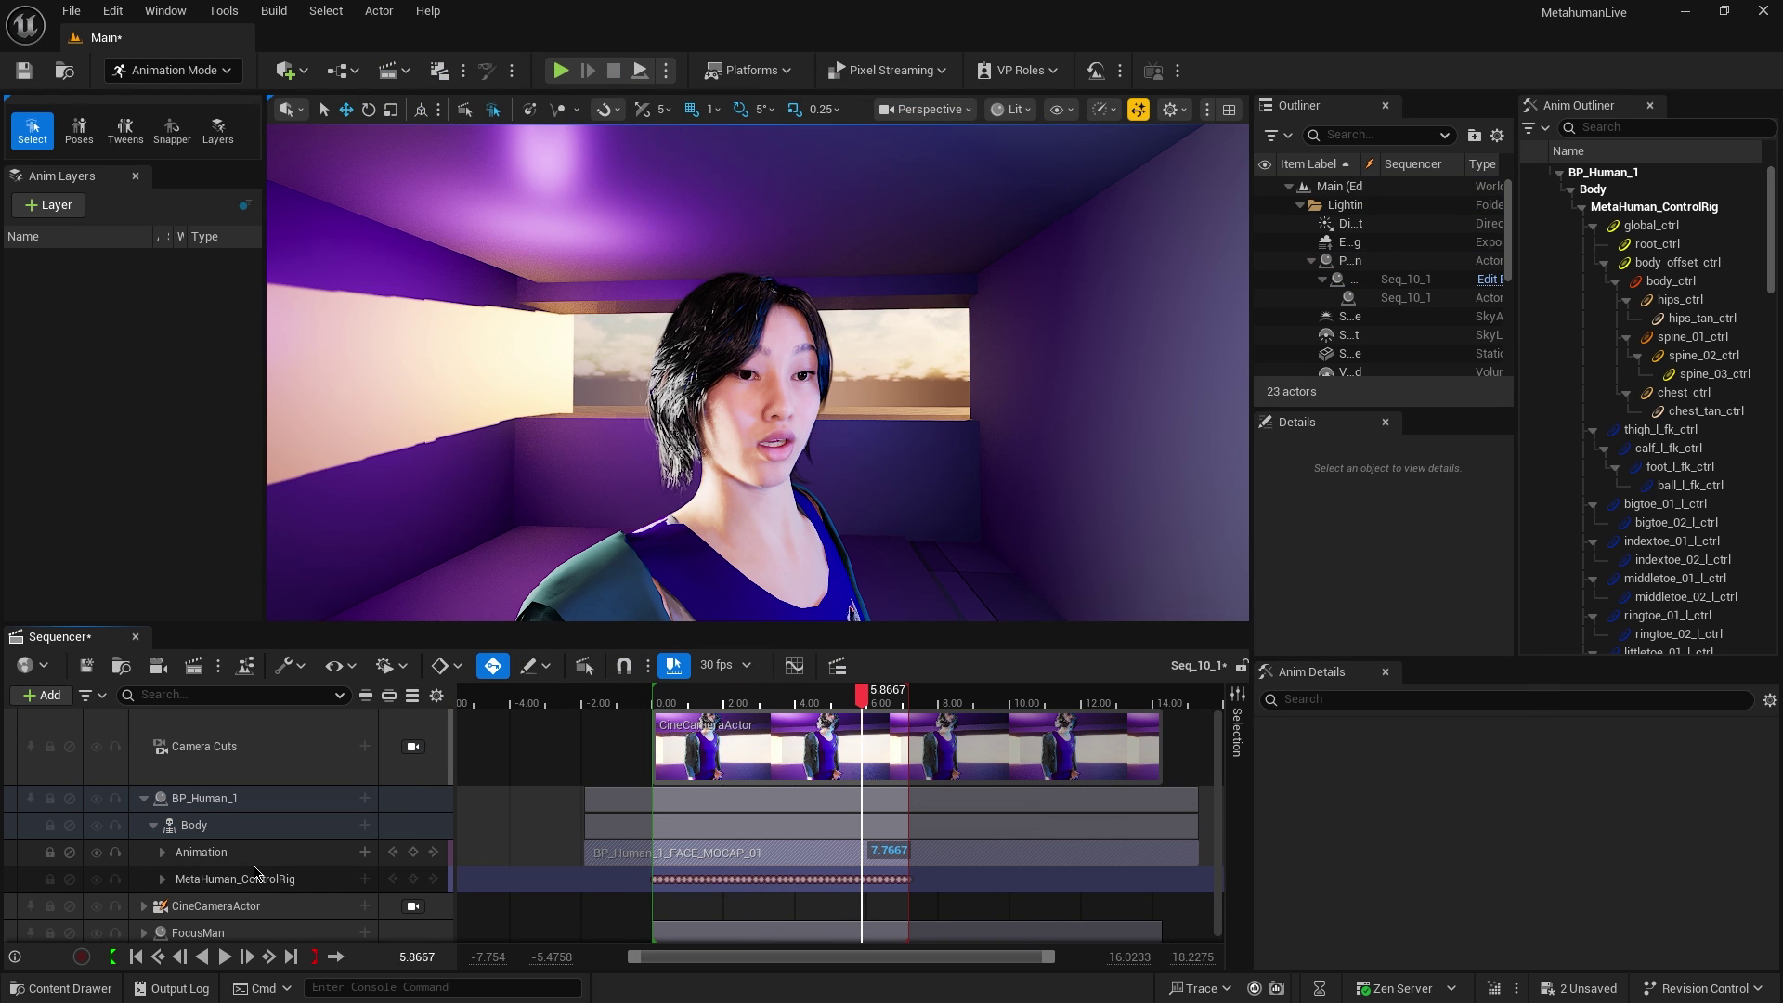
left_click(226, 860)
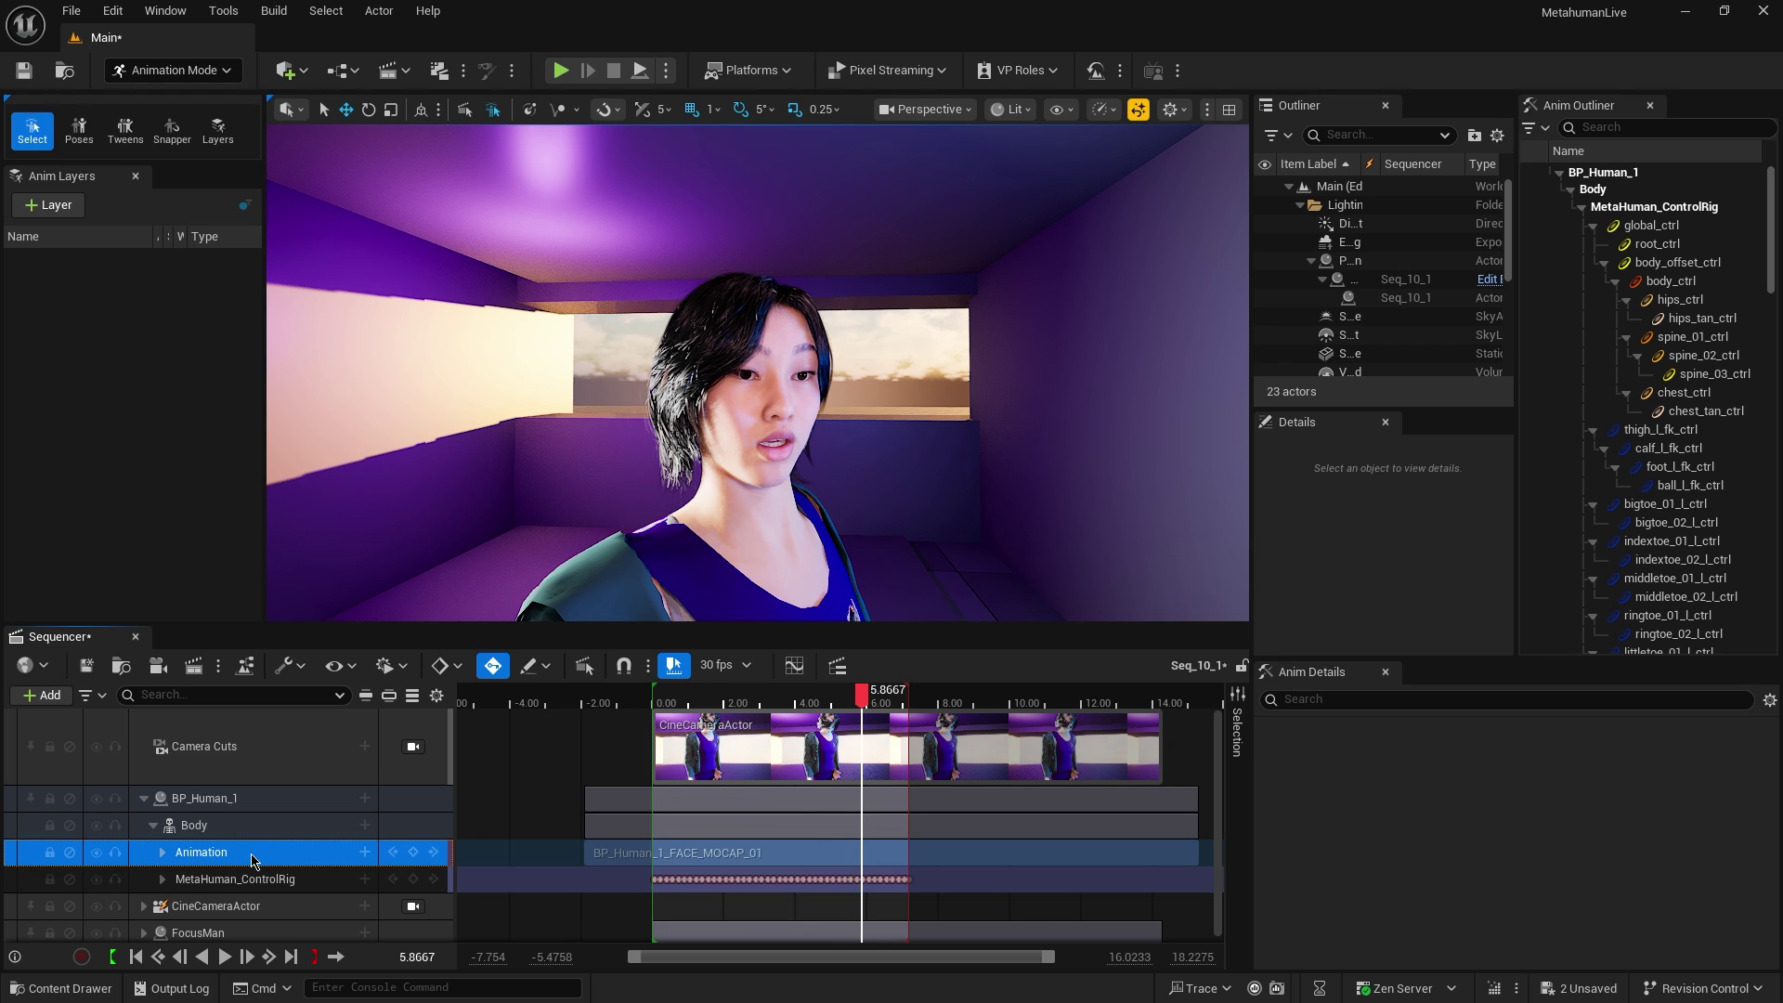
key("Delete")
Step: Duplicate Body without its control rig and add the BP_Human_1_FACE_MOCAP_02 take
left_click(223, 826)
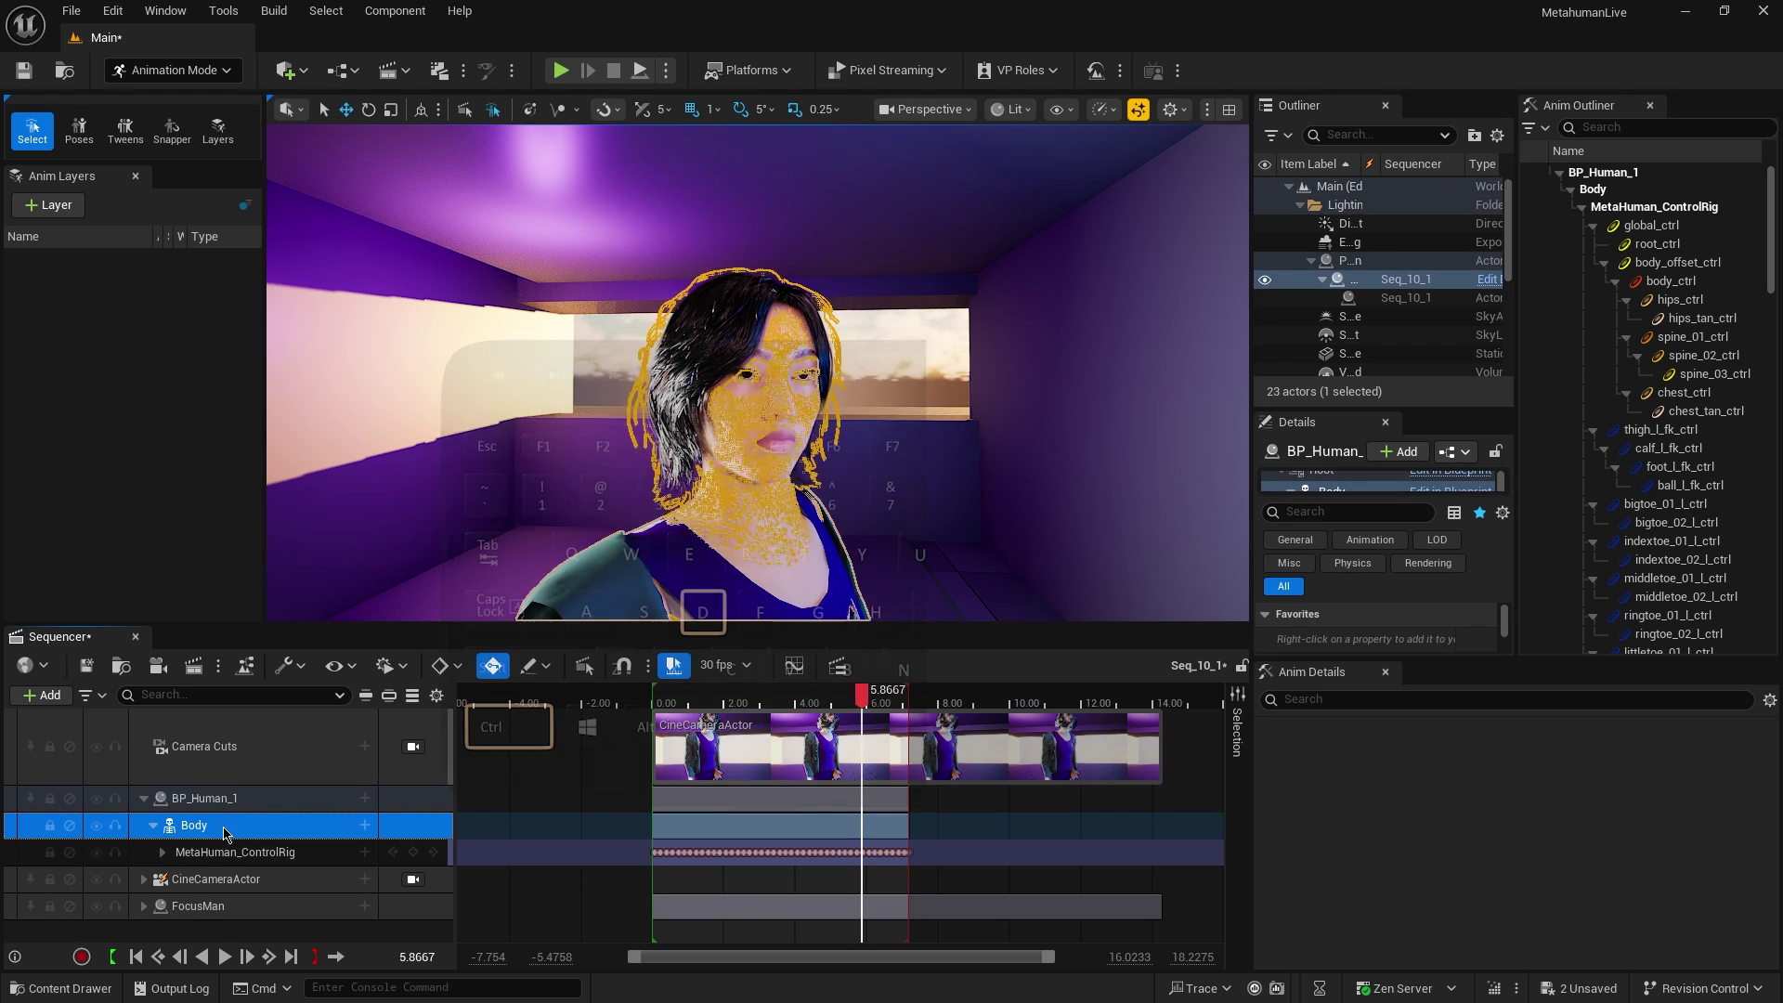
key("ctrl+d")
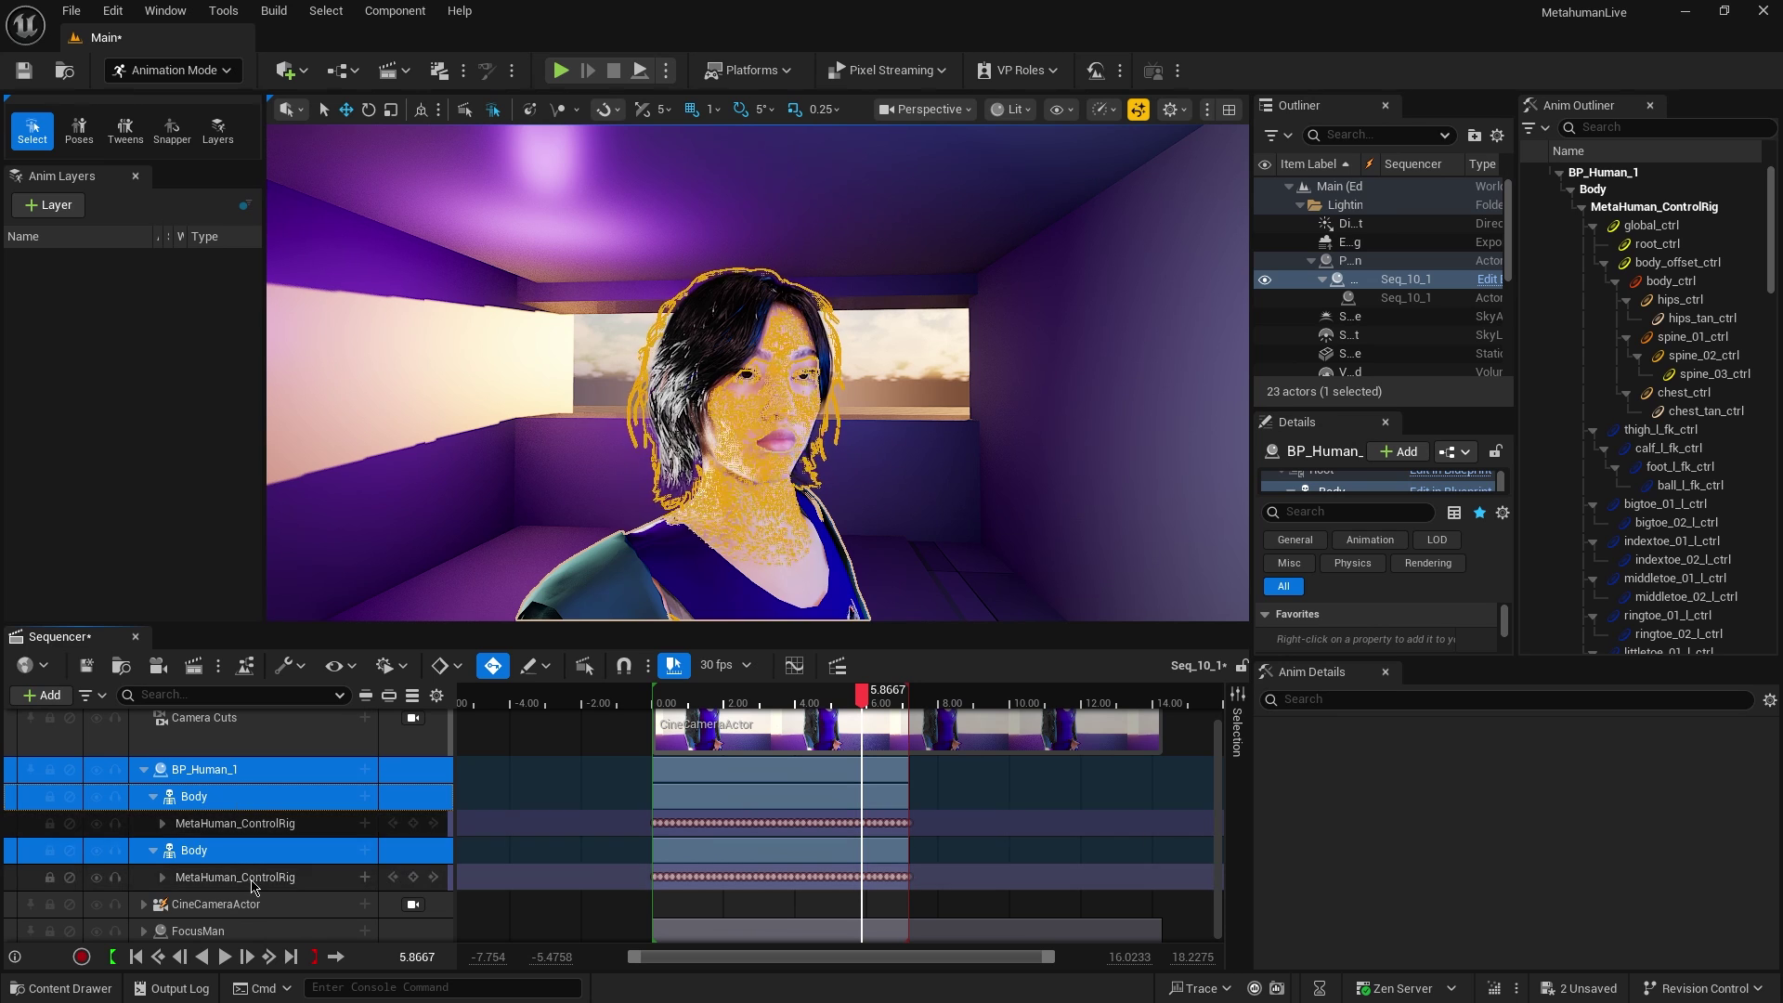
left_click(227, 878)
key("Delete")
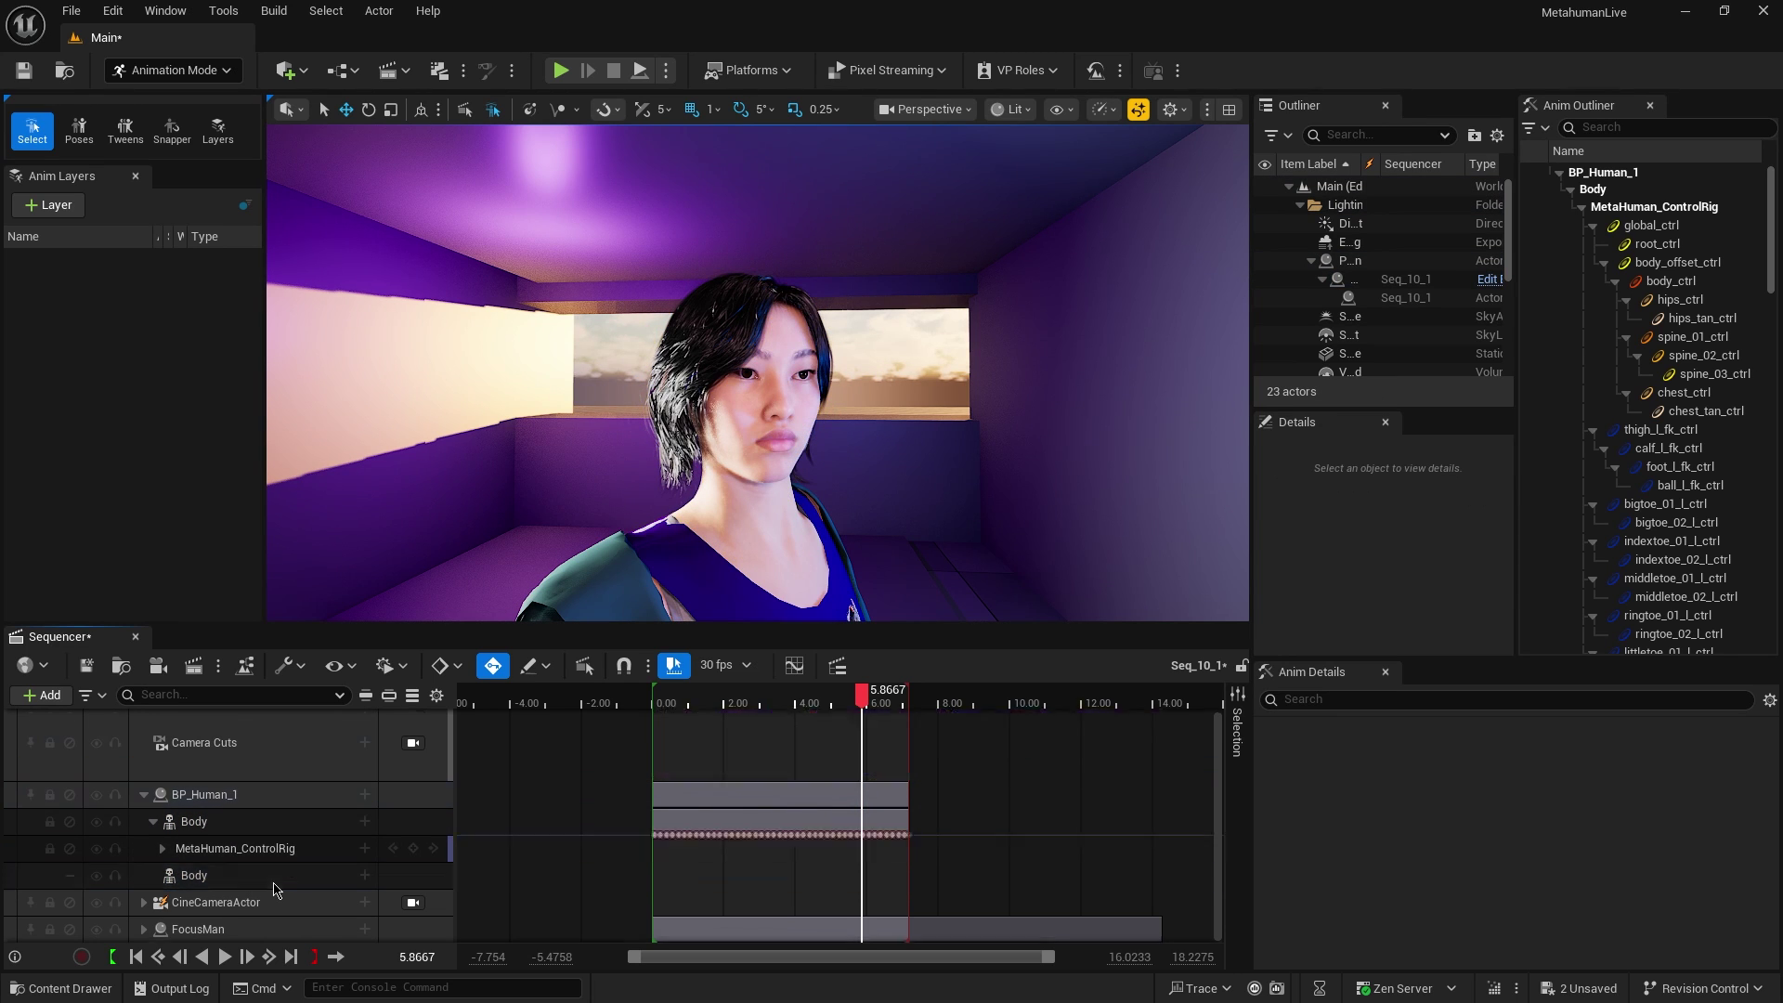
left_click(172, 878)
left_click(364, 875)
mouse_move(409, 127)
type("f")
left_click(804, 301)
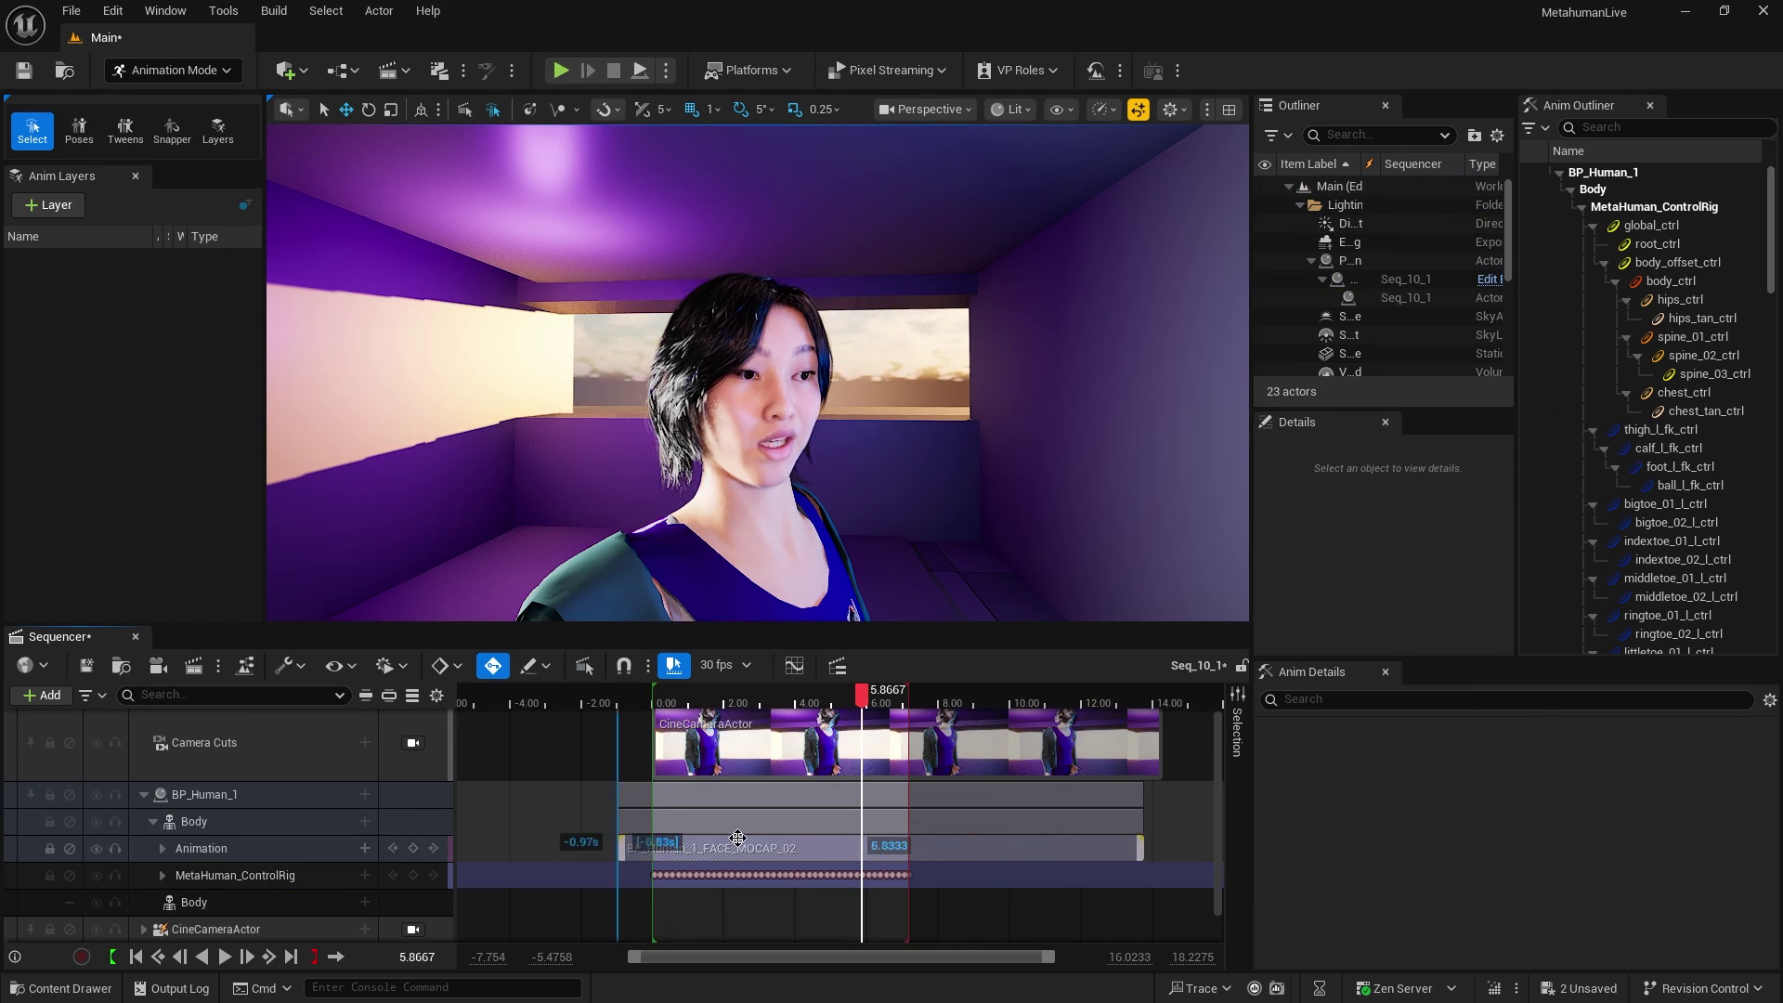
Step: Move the face animation under the second Body track and scrub to preview it
left_click(220, 829)
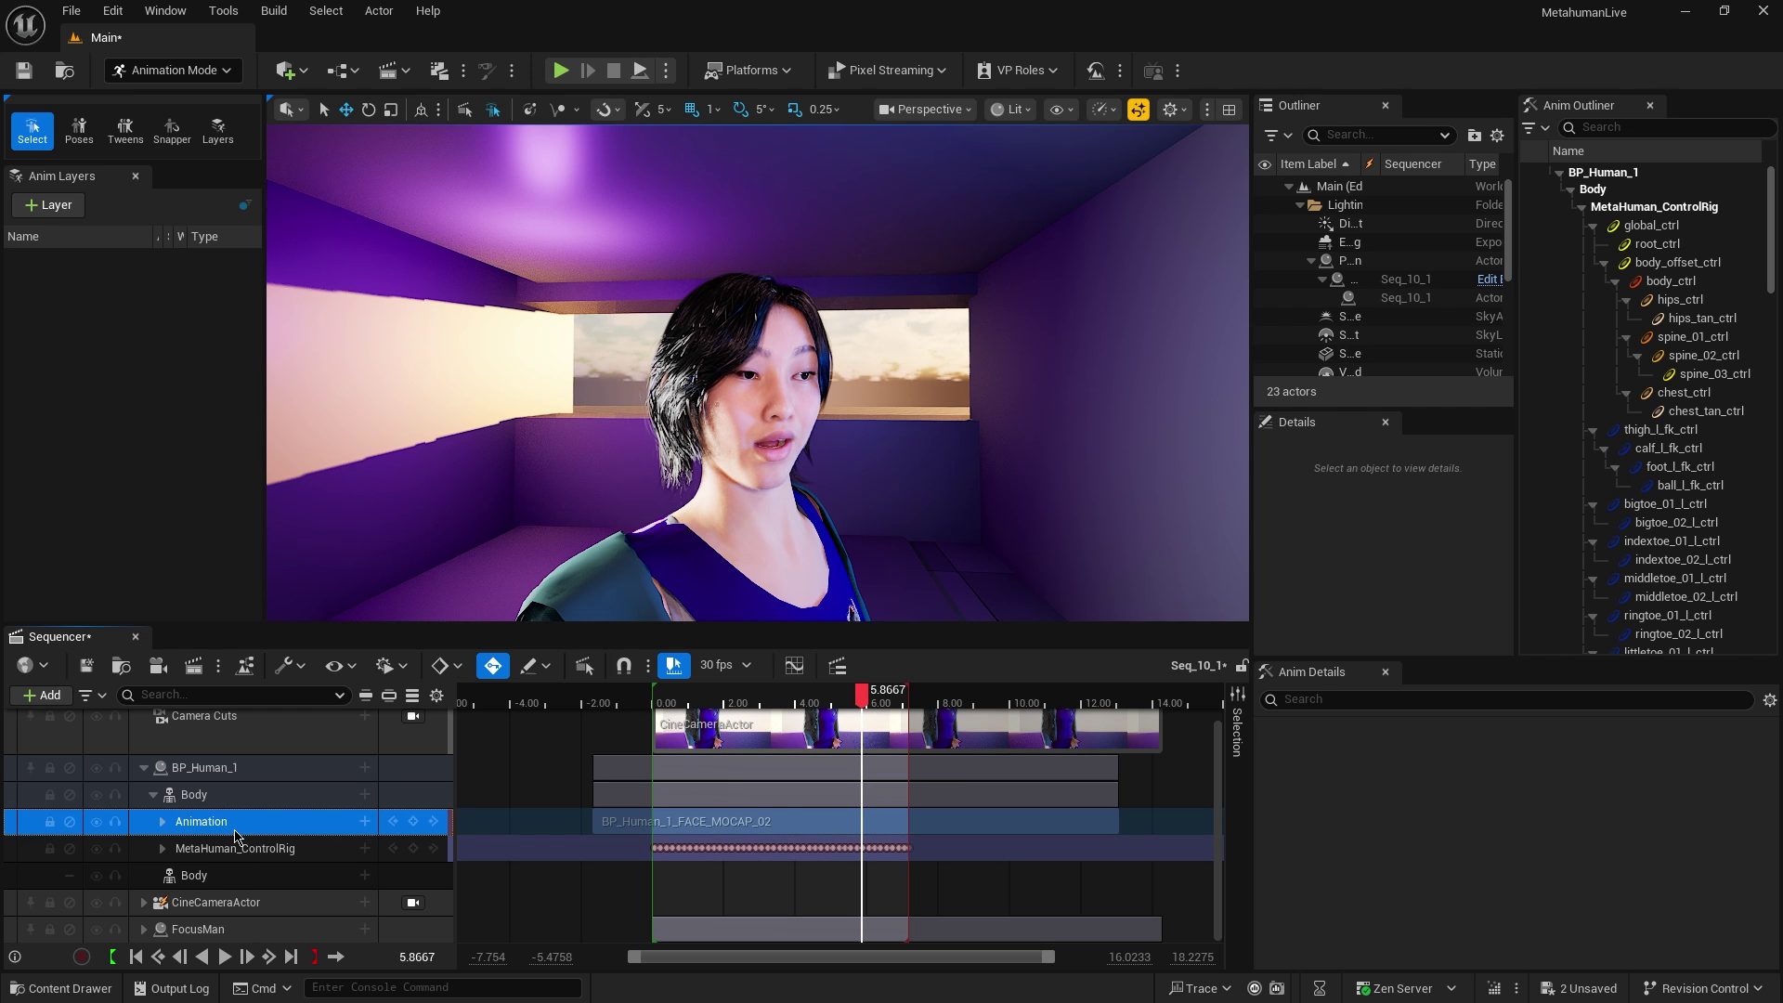
right_click(237, 831)
left_click(299, 523)
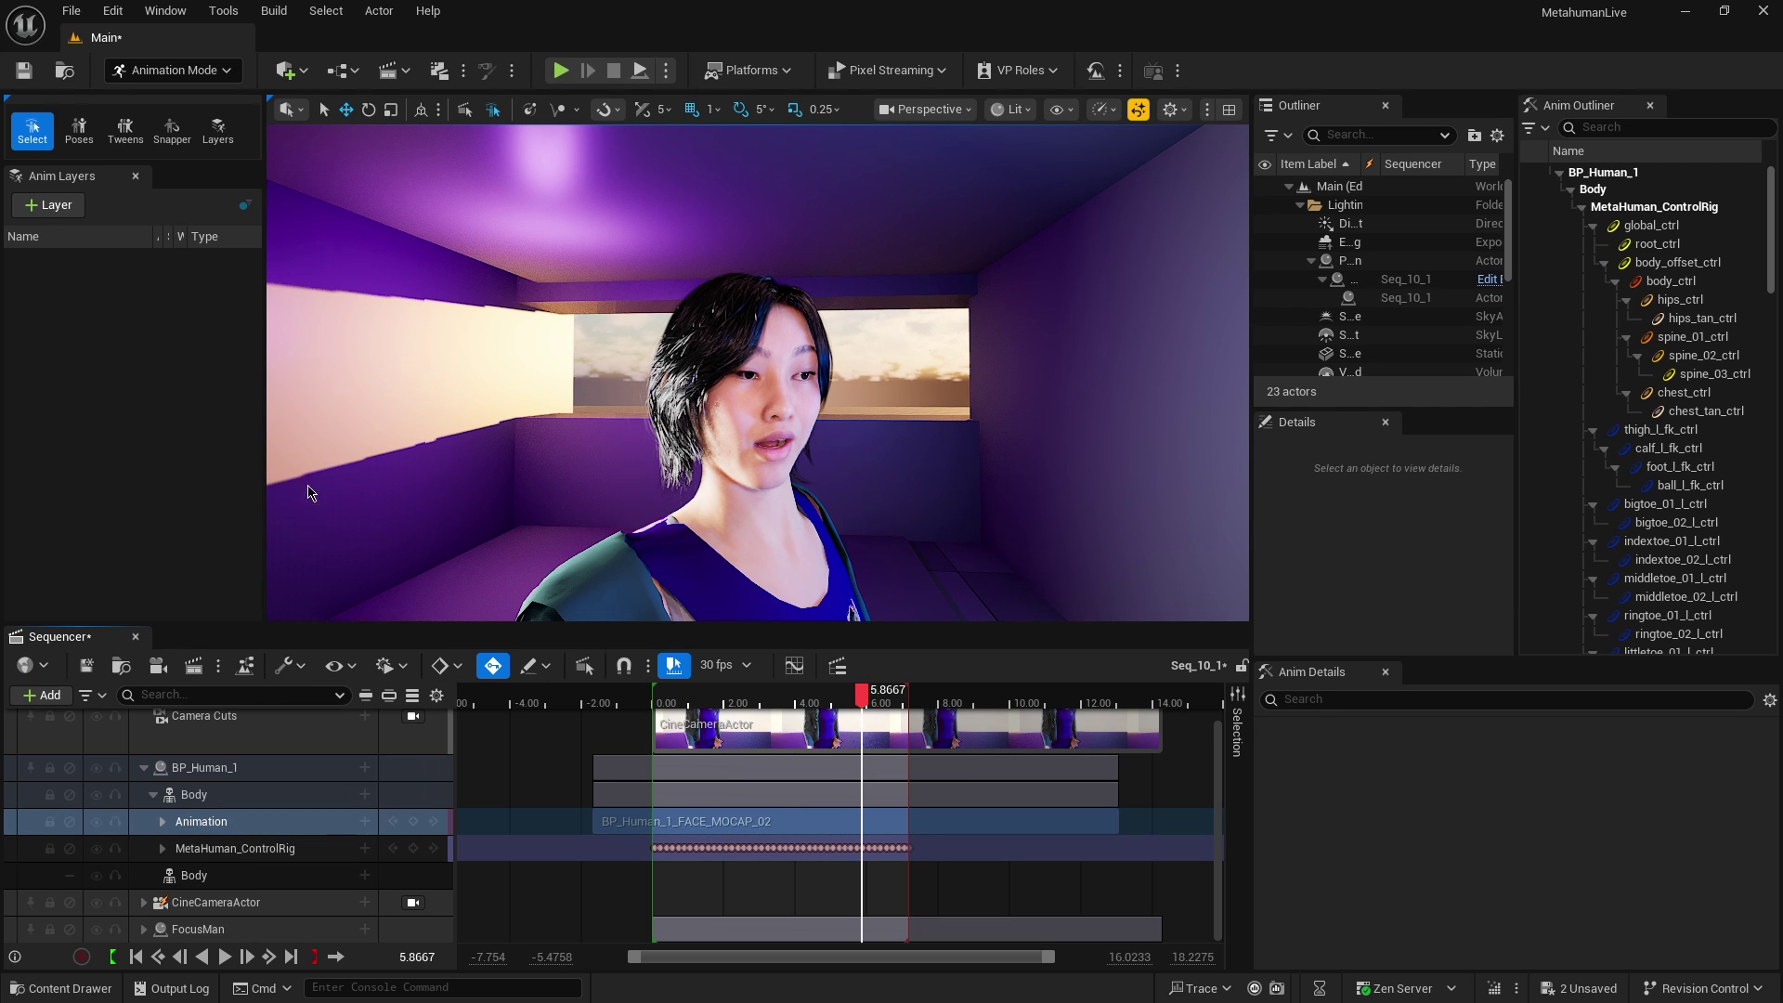
left_click(243, 874)
right_click(244, 875)
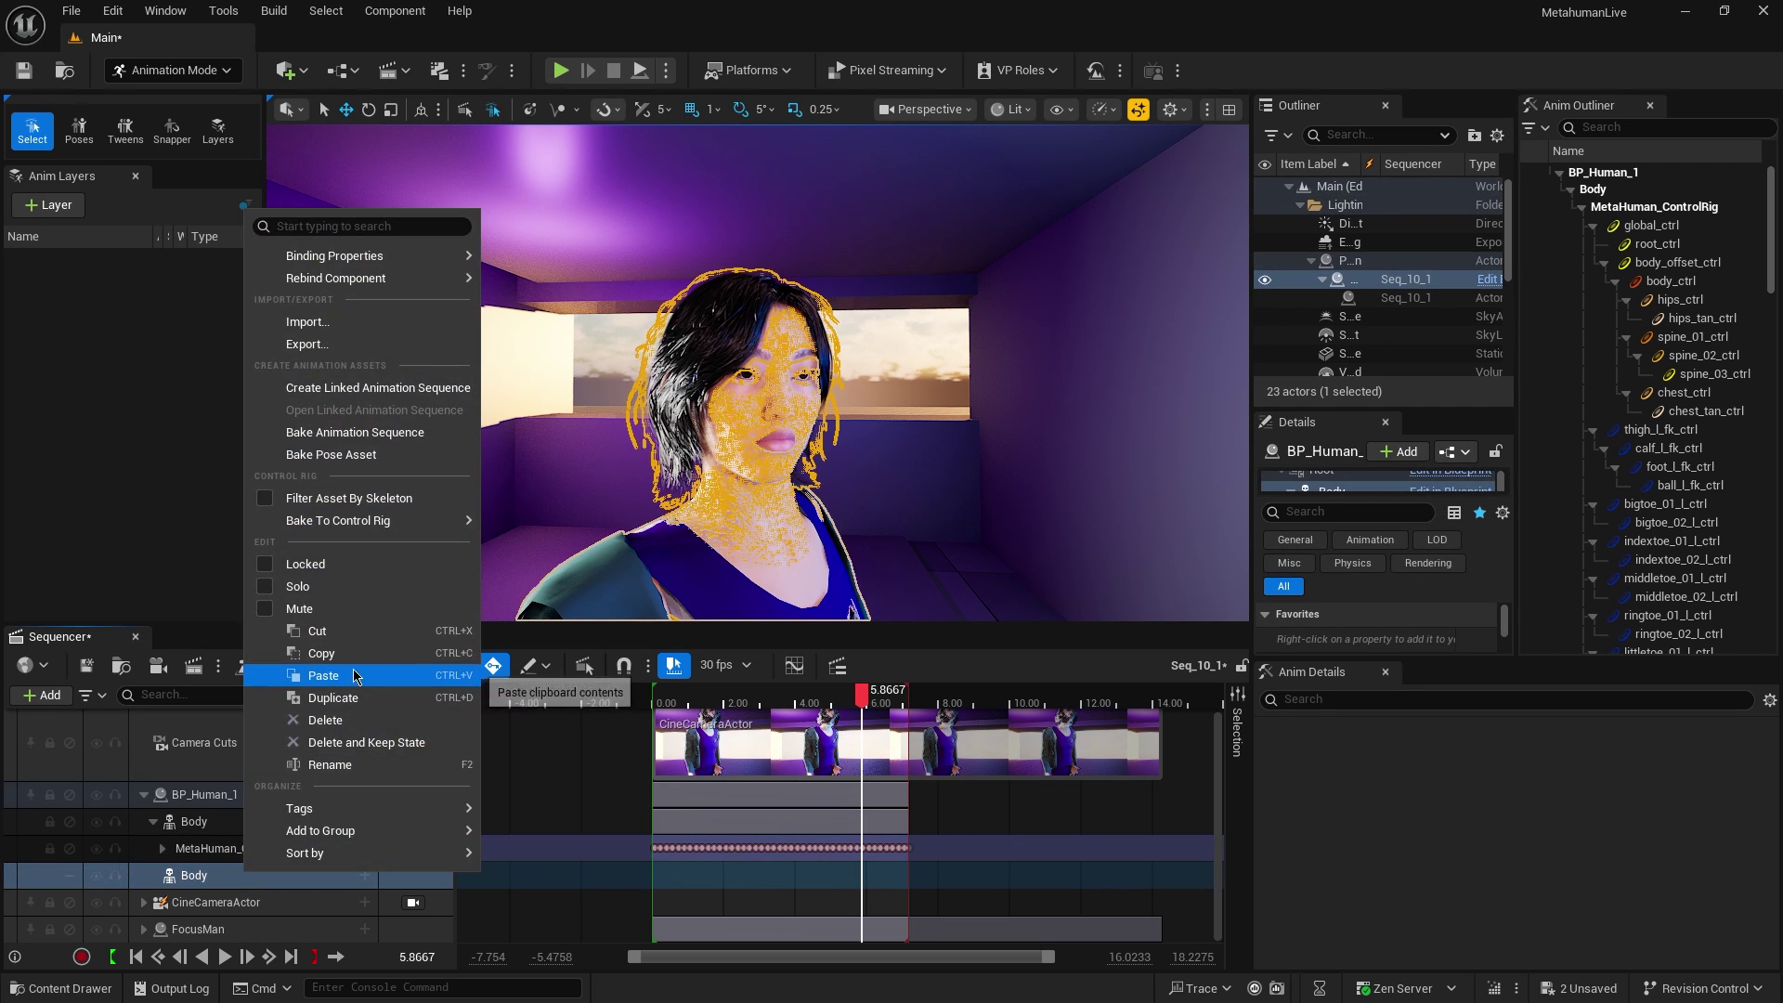
left_click(320, 676)
left_click_drag(678, 698, 811, 696)
mouse_move(781, 715)
left_mouse_down()
mouse_move(895, 711)
mouse_move(788, 711)
mouse_move(810, 711)
left_mouse_up()
Step: Bake the face Body track onto Face_ControlBoard_CtrlRig
right_click(202, 864)
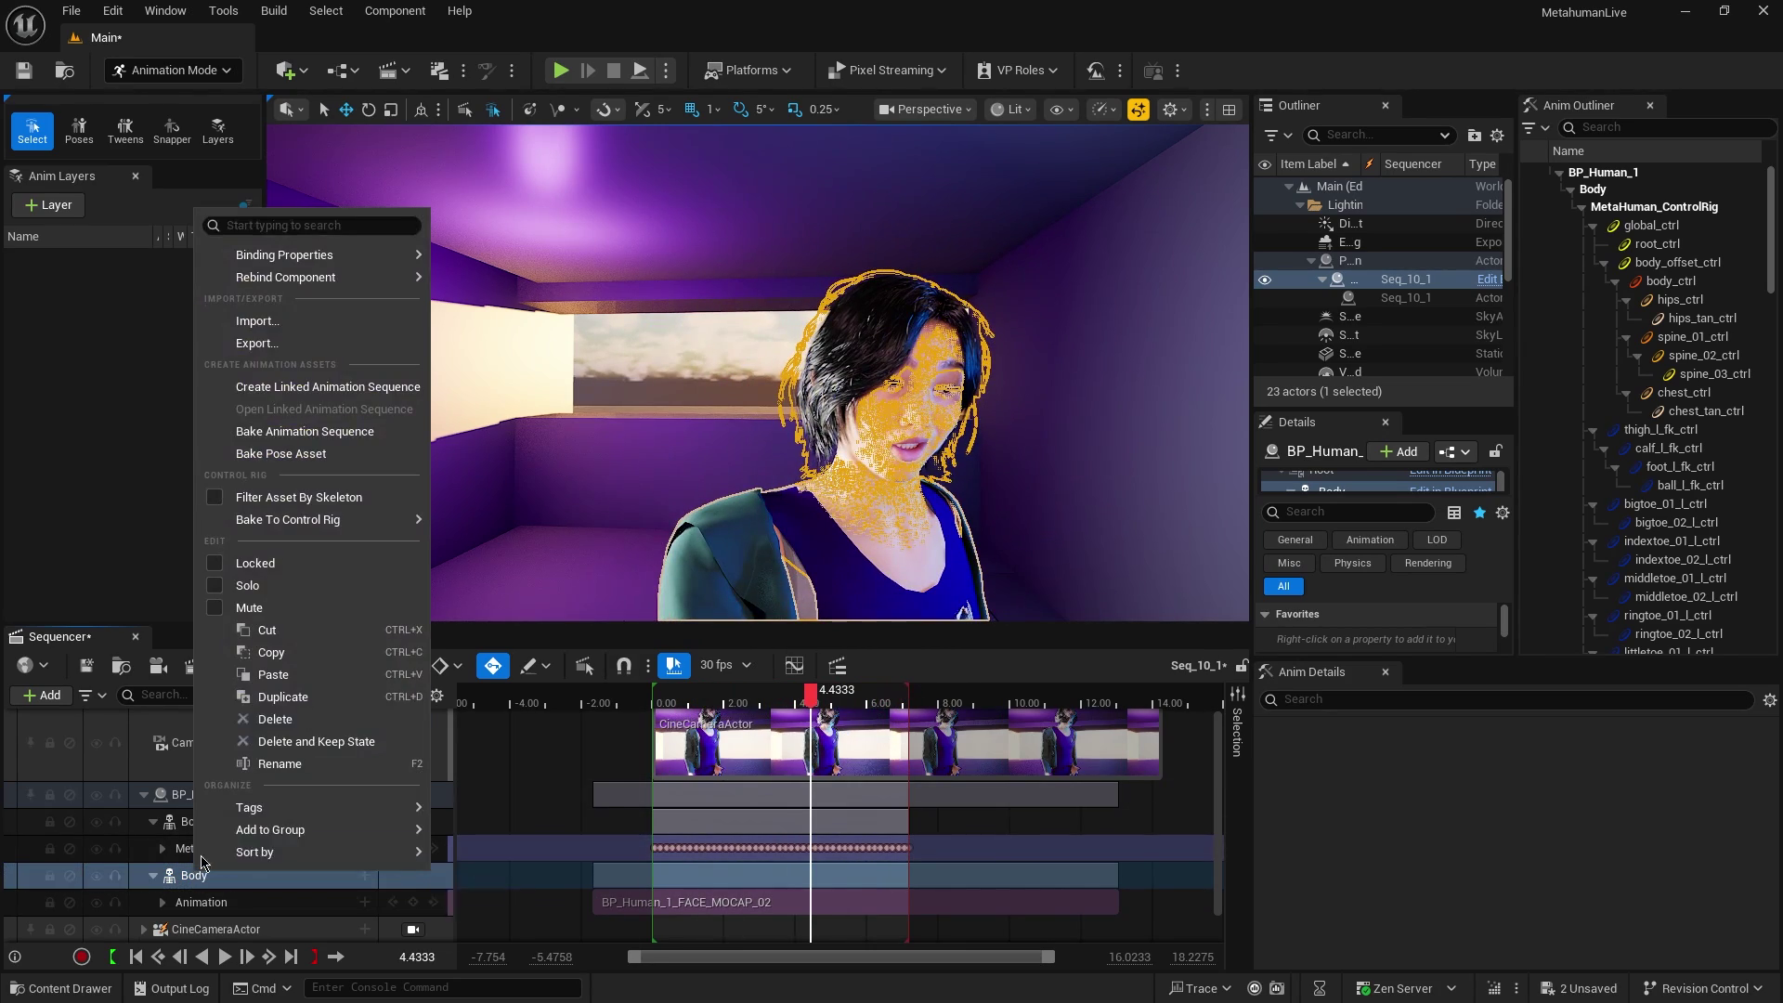
mouse_move(319, 525)
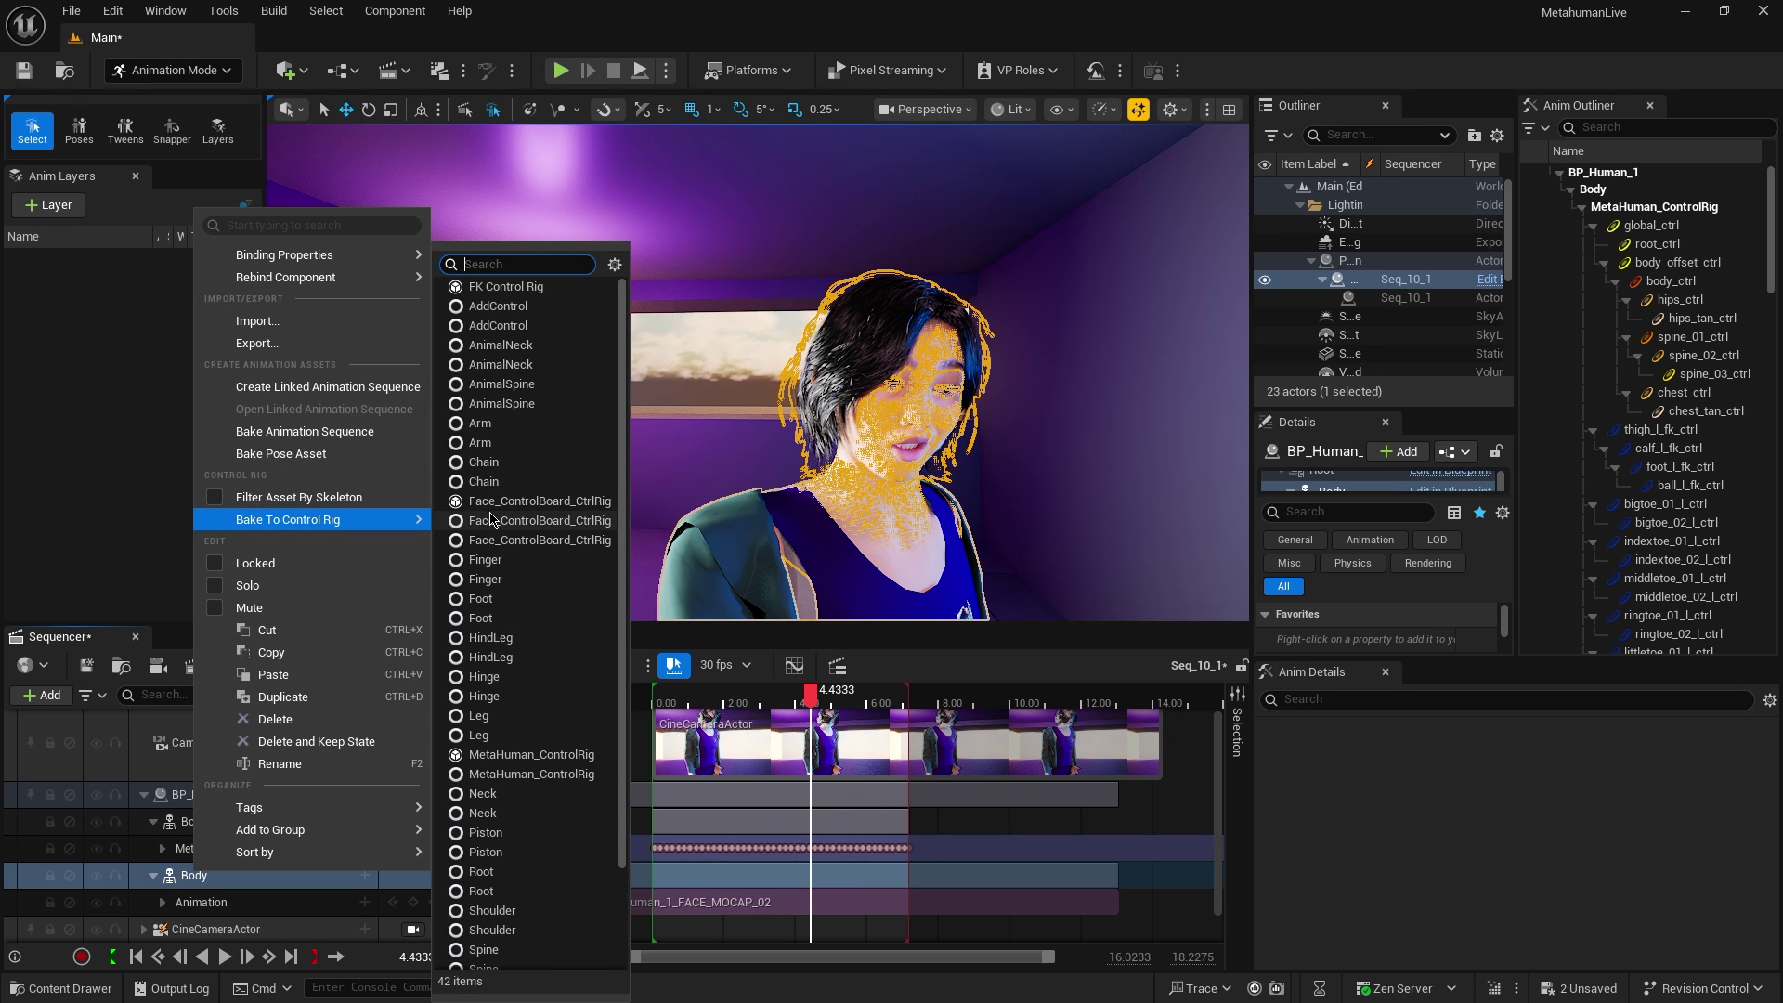
left_click(558, 502)
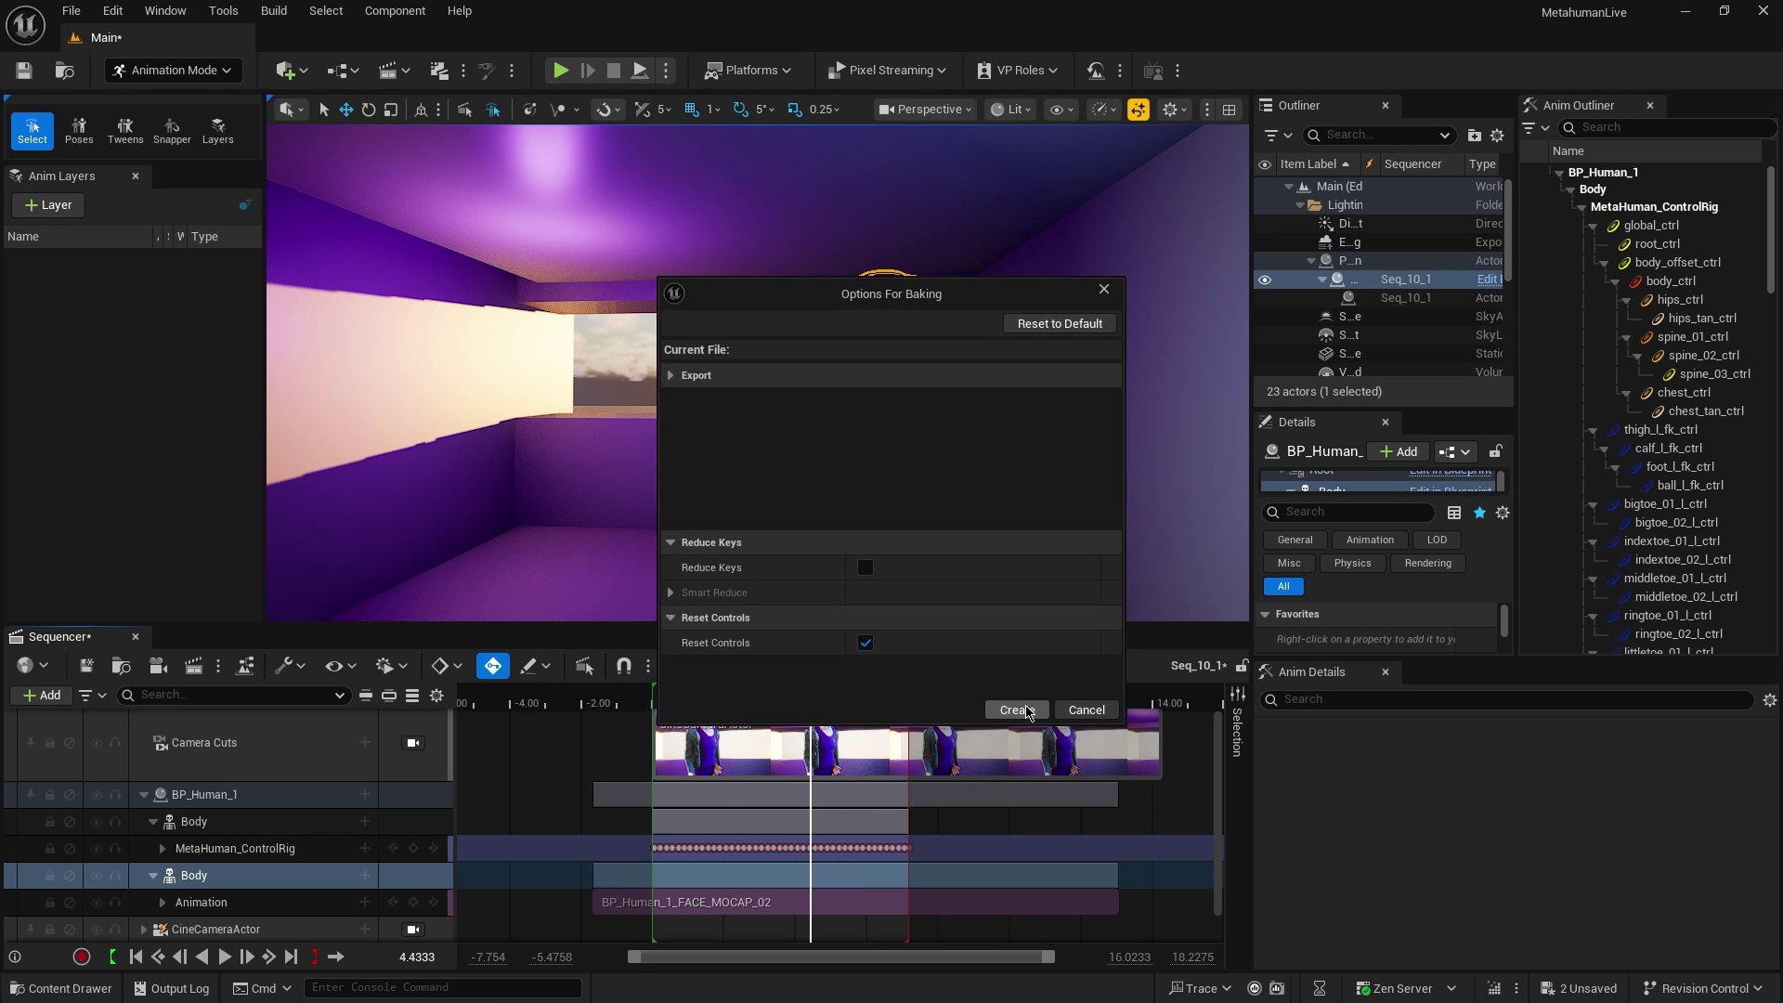
left_click(1017, 709)
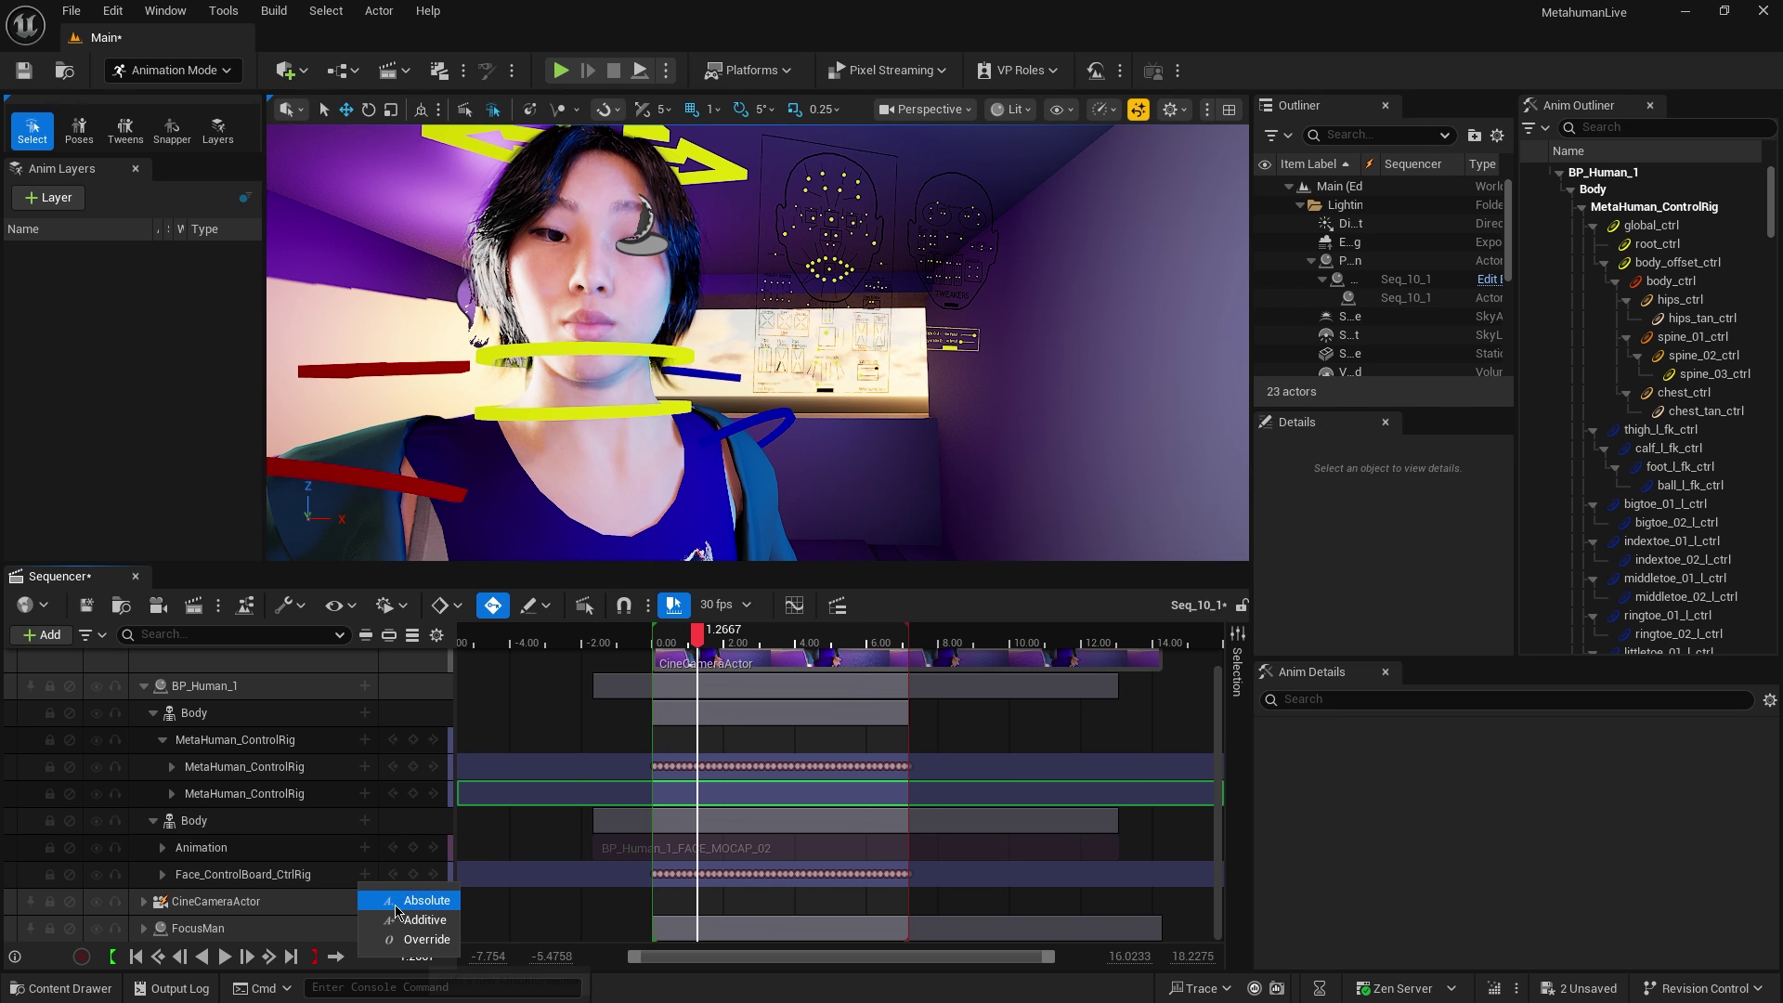
Step: Make the rig section additive, pick the clavicle controls, then select CTRL_L_mouth_lowerLipDepress
left_click(425, 920)
left_click(1661, 401)
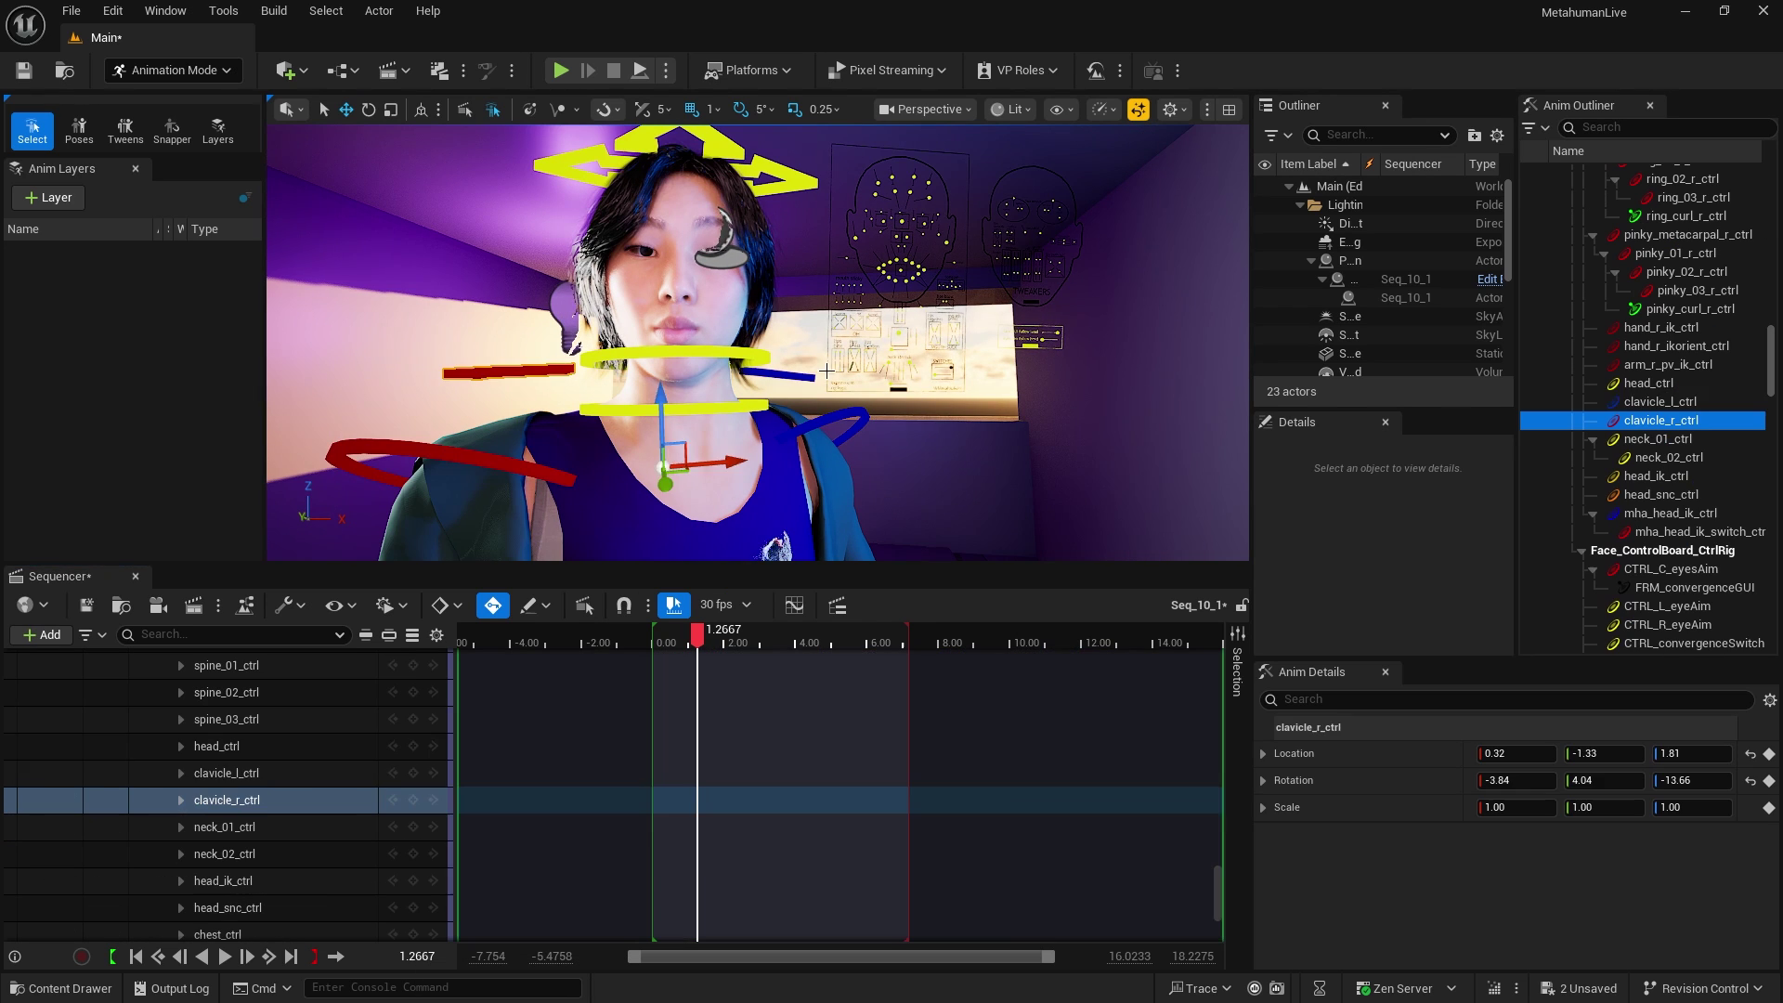
left_click(1662, 420, "ctrl")
left_click(771, 248)
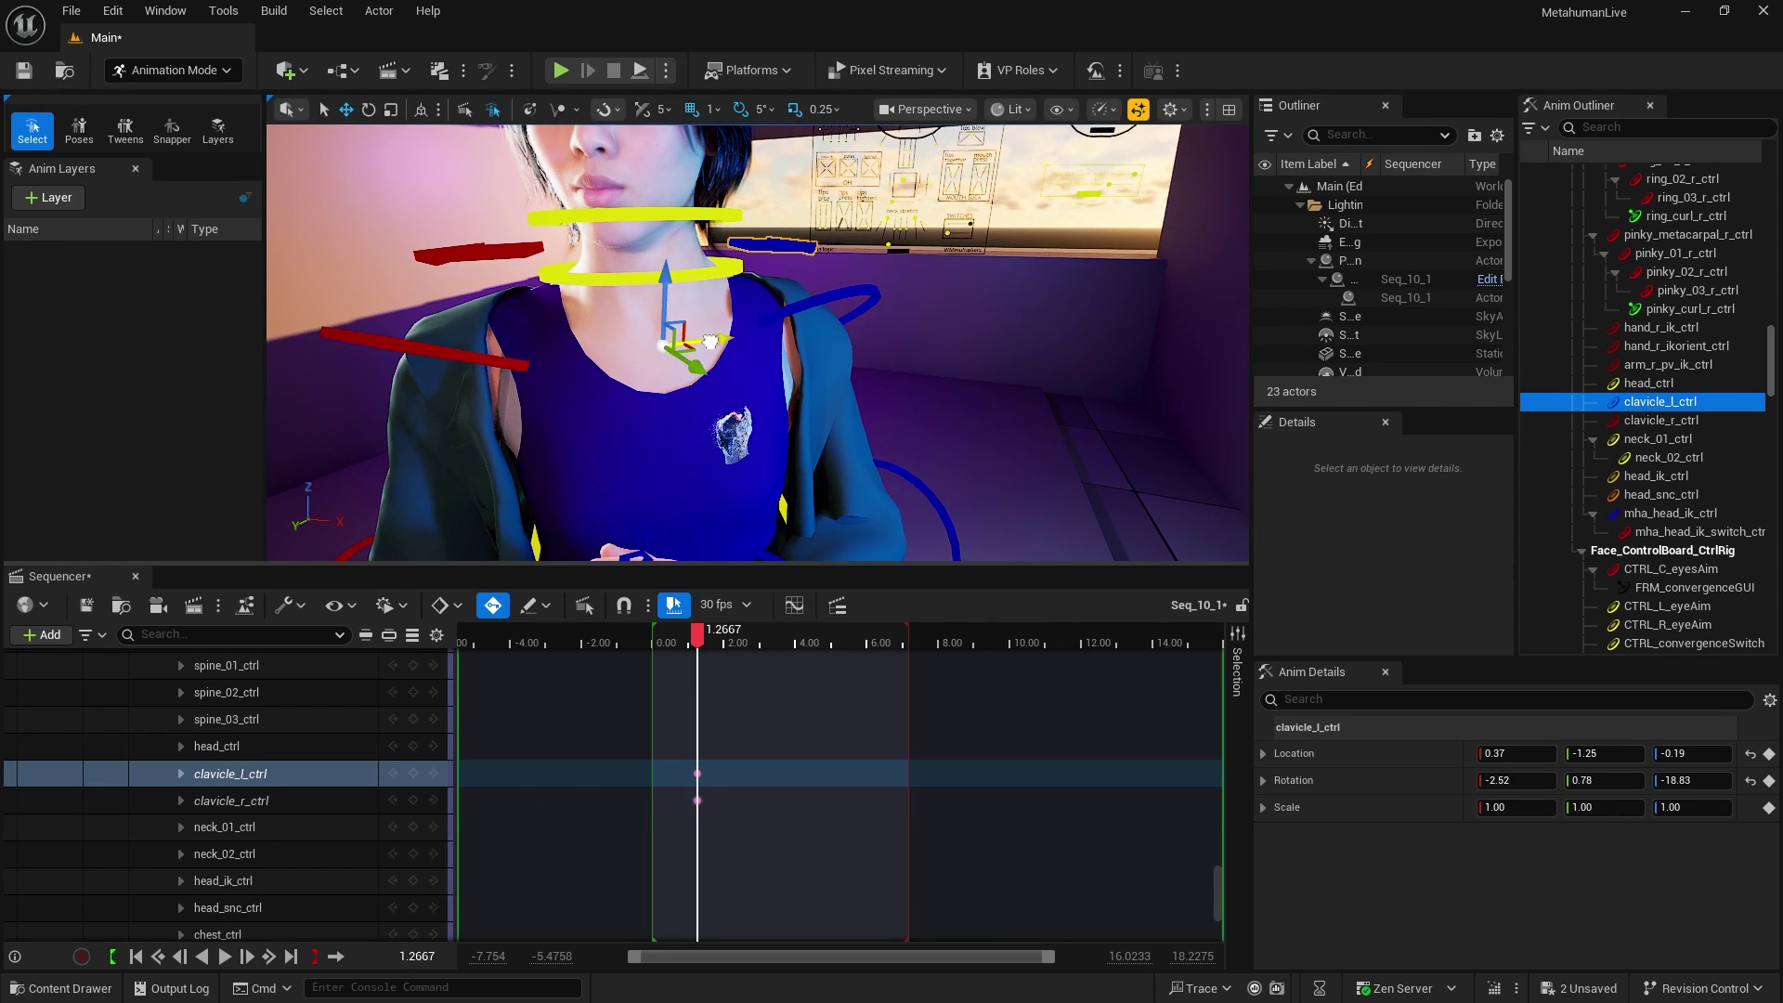
right_click_drag(710, 342, 743, 390)
left_click(815, 425)
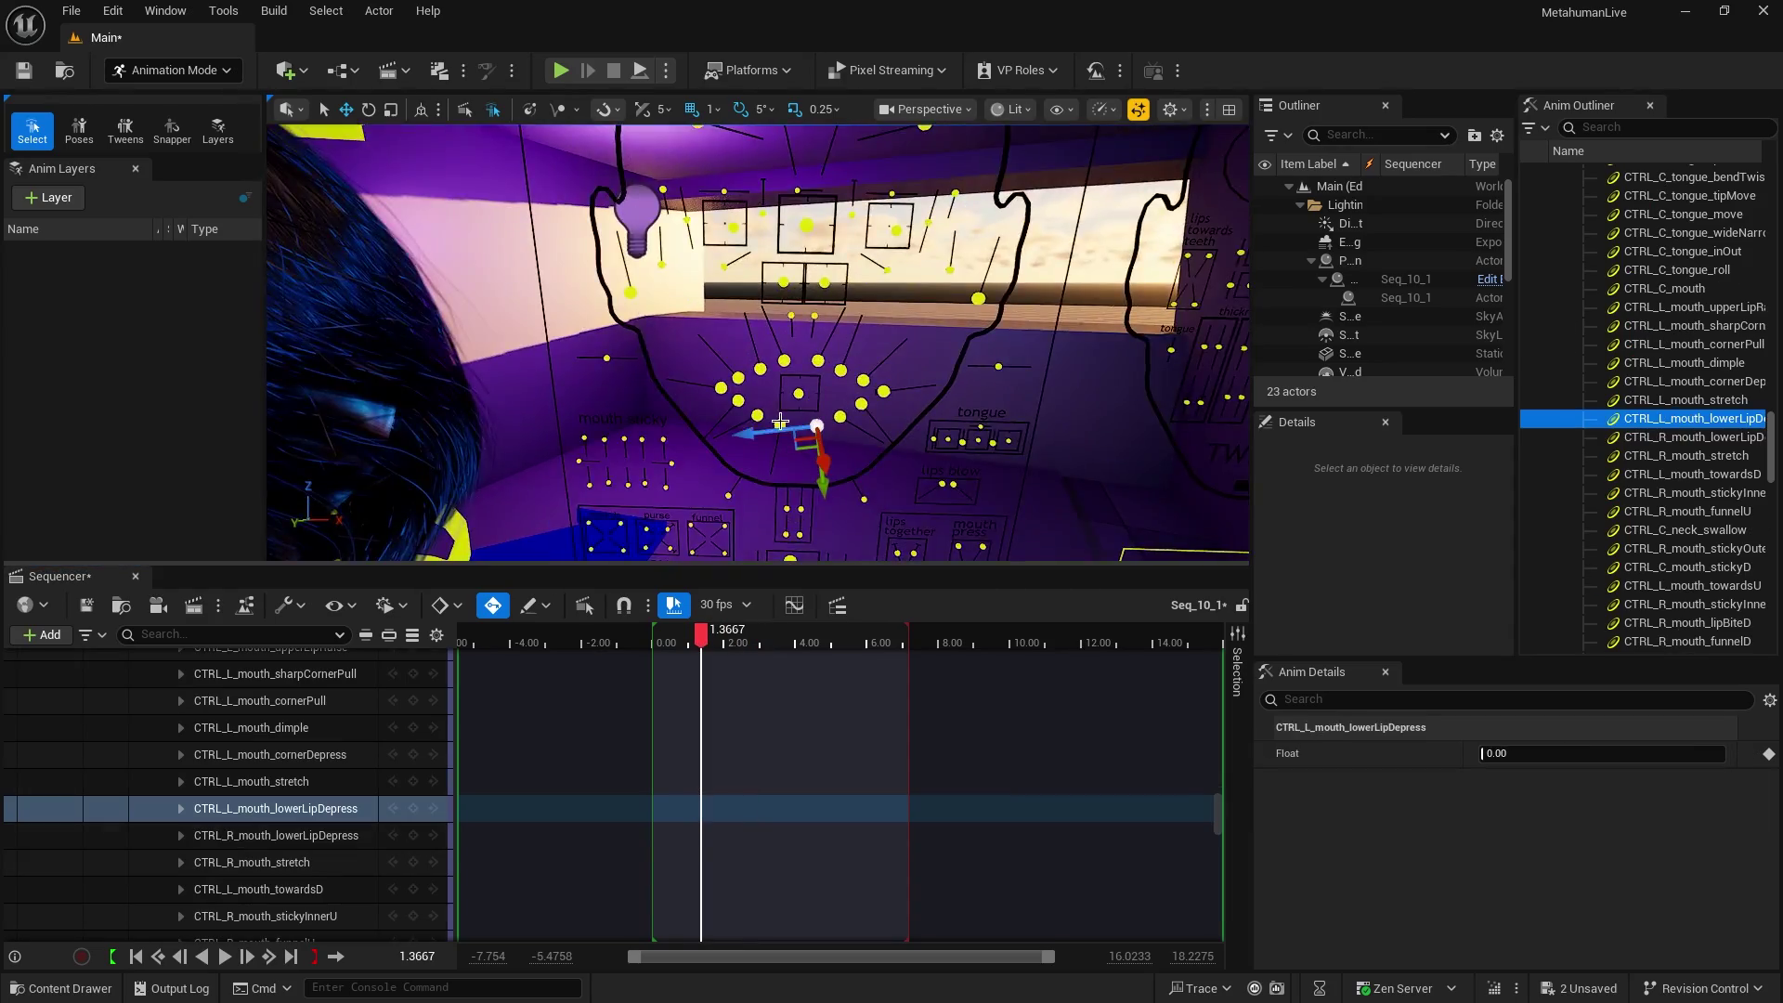